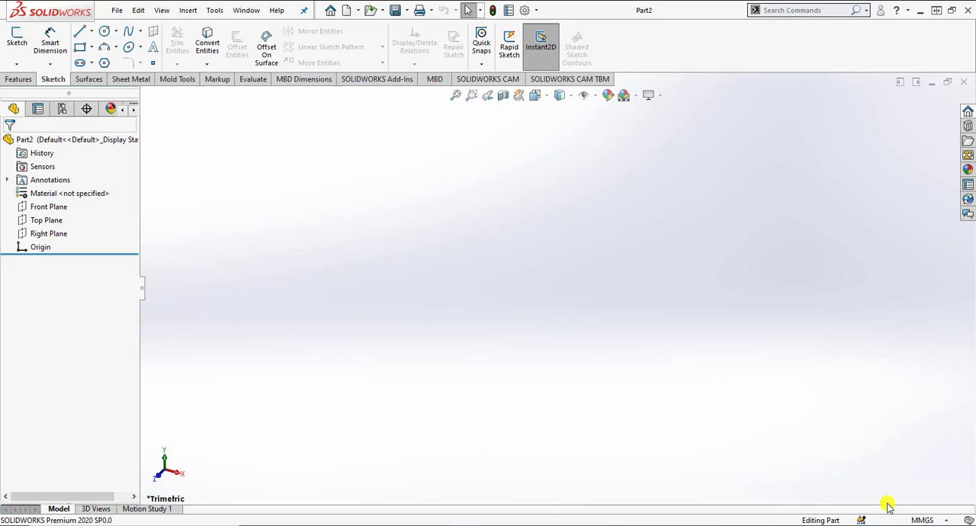
Step: Set the document units to IPS (inch, pound, second) with three decimal places for length
click(920, 520)
click(907, 484)
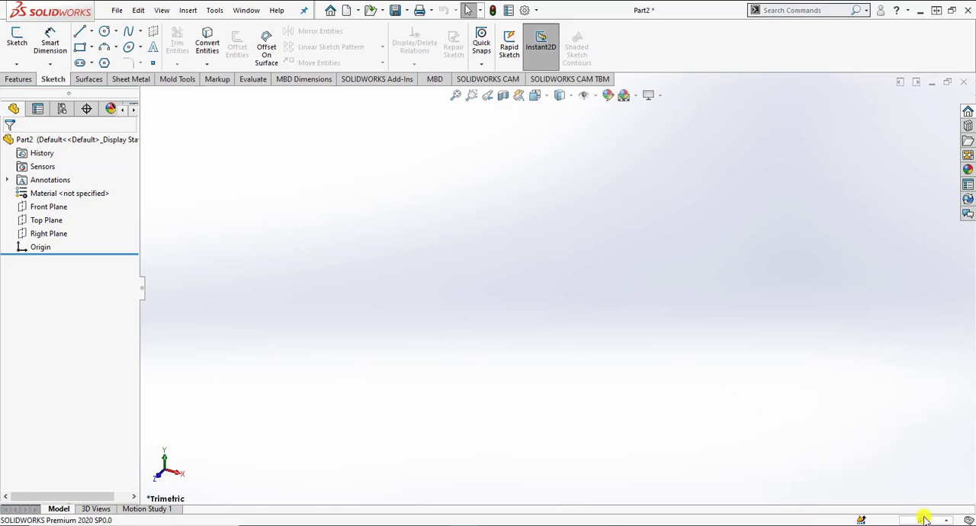
click(923, 519)
click(915, 501)
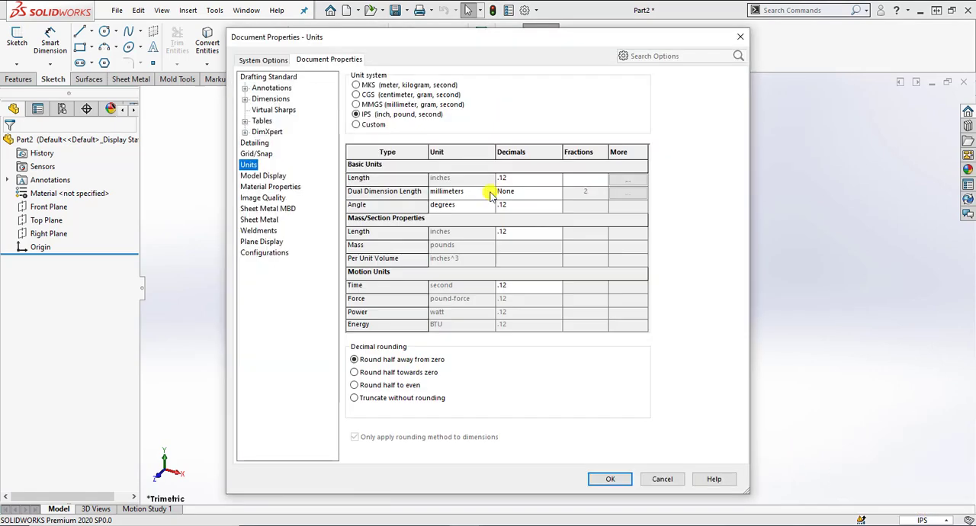
click(514, 178)
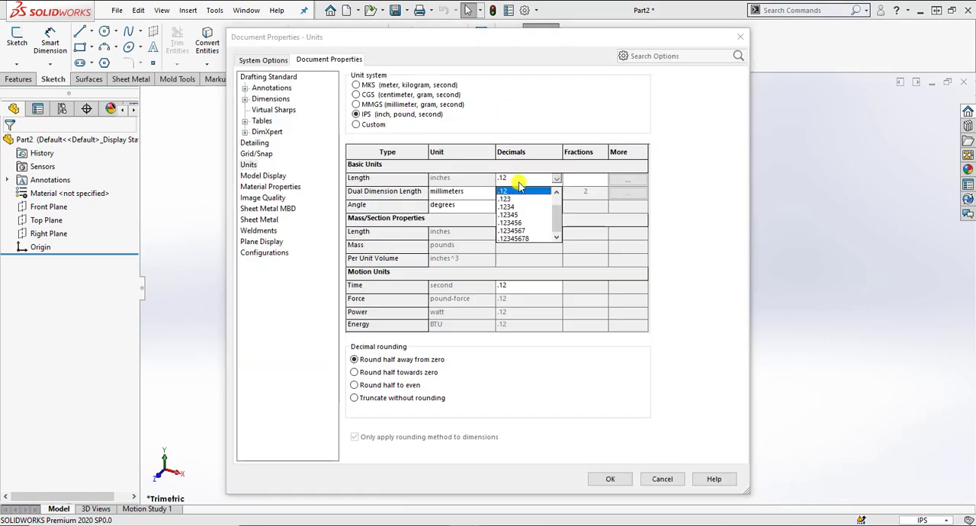
click(506, 198)
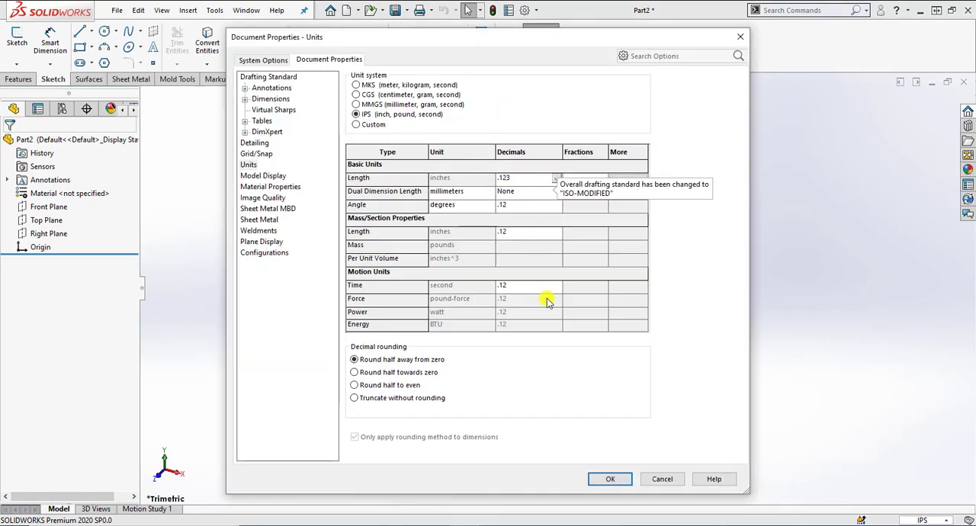
click(608, 478)
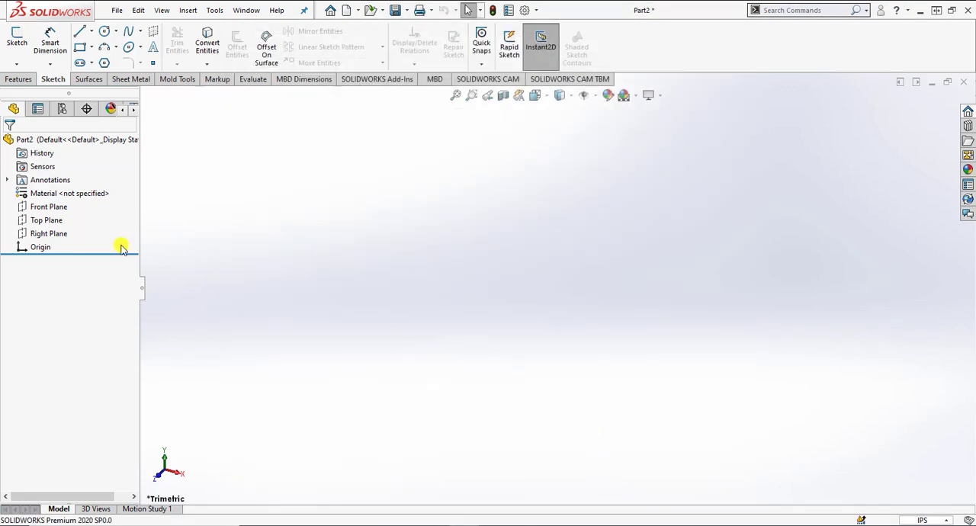
Step: On the Front Plane, sketch the outer profile from the origin, about 2.81 in high and 3.55 in wide, with a sloped upper-right corner
click(49, 208)
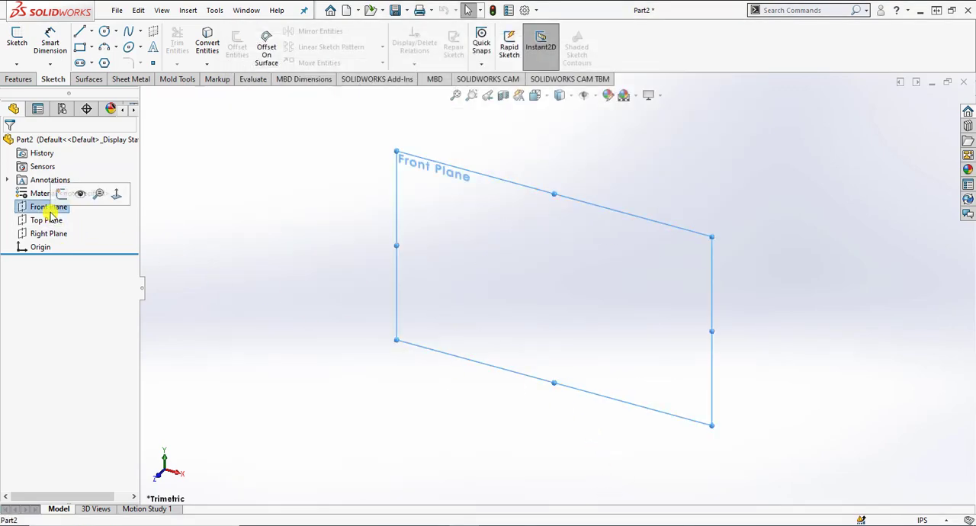
click(17, 42)
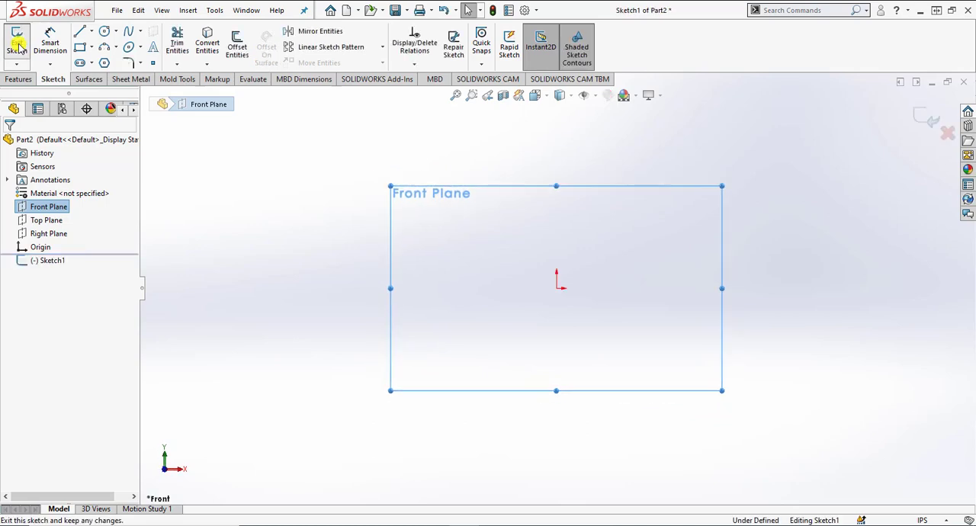
click(79, 31)
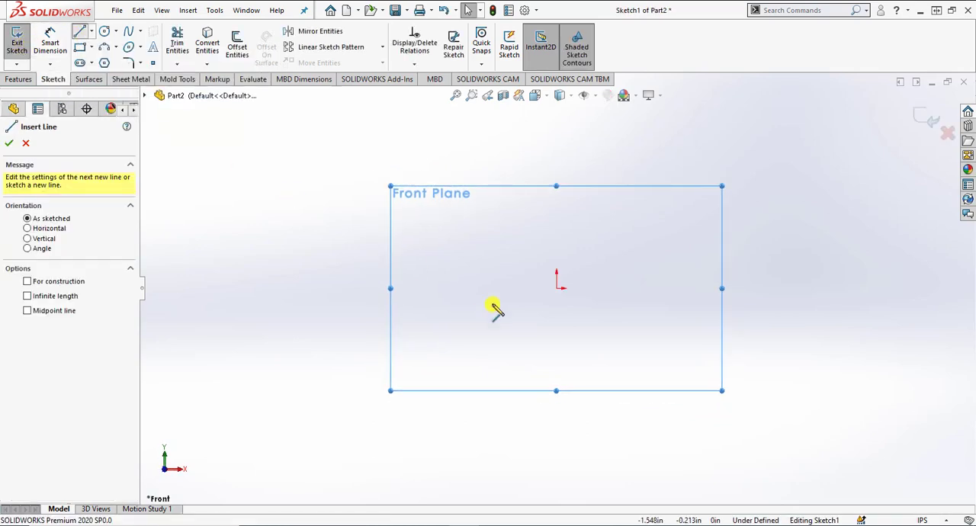
click(556, 288)
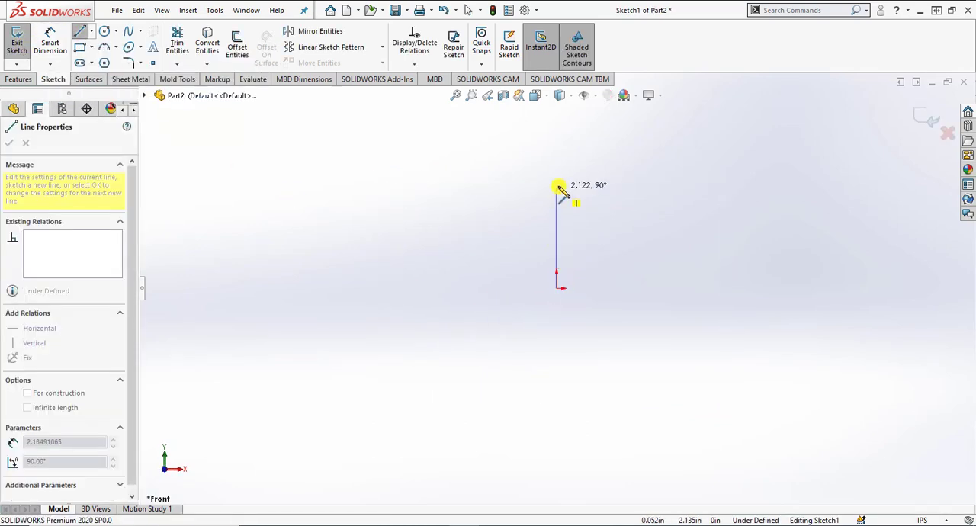
click(556, 156)
click(664, 156)
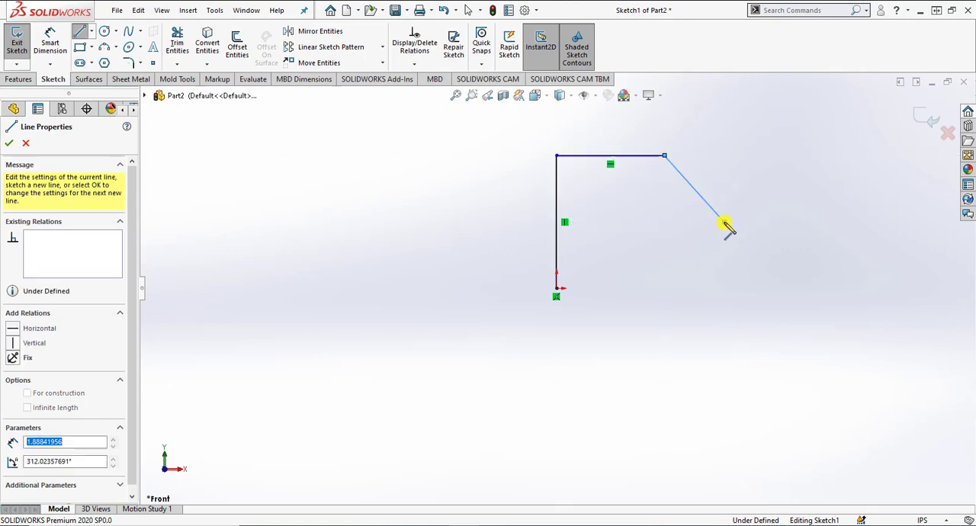
click(724, 223)
click(724, 289)
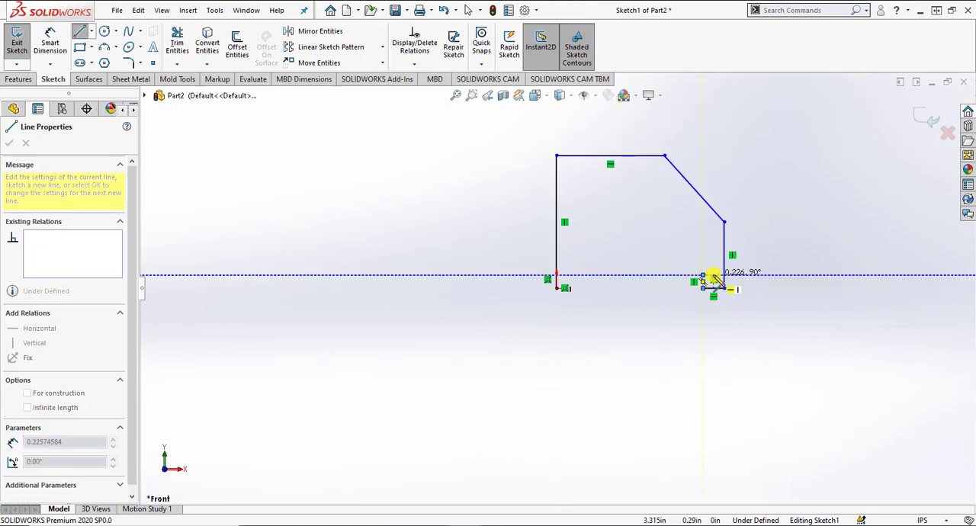
Step: Close the profile along its base with a T-shaped slot about 2.28 in wide and 1.2 in high, narrowing to about 1.72 in at the opening
click(714, 288)
click(714, 231)
click(587, 231)
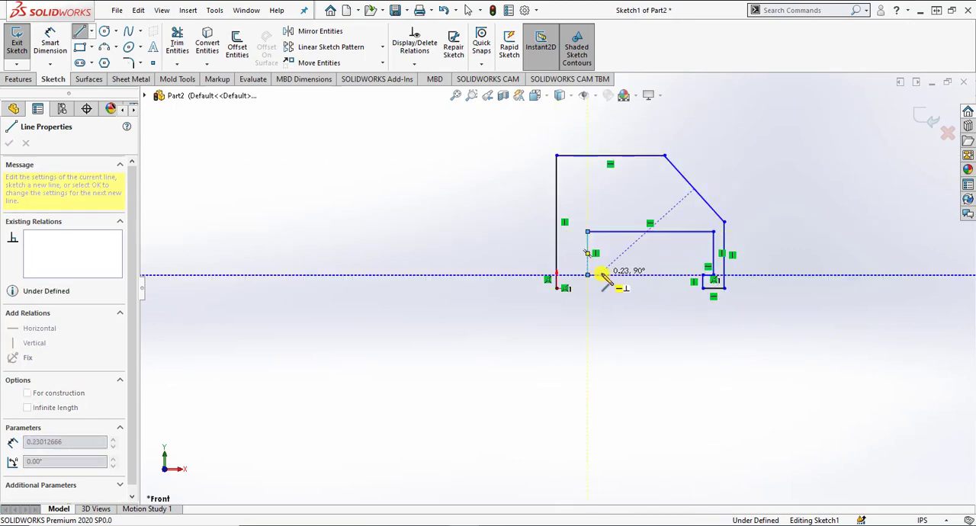
click(599, 275)
click(598, 288)
click(557, 288)
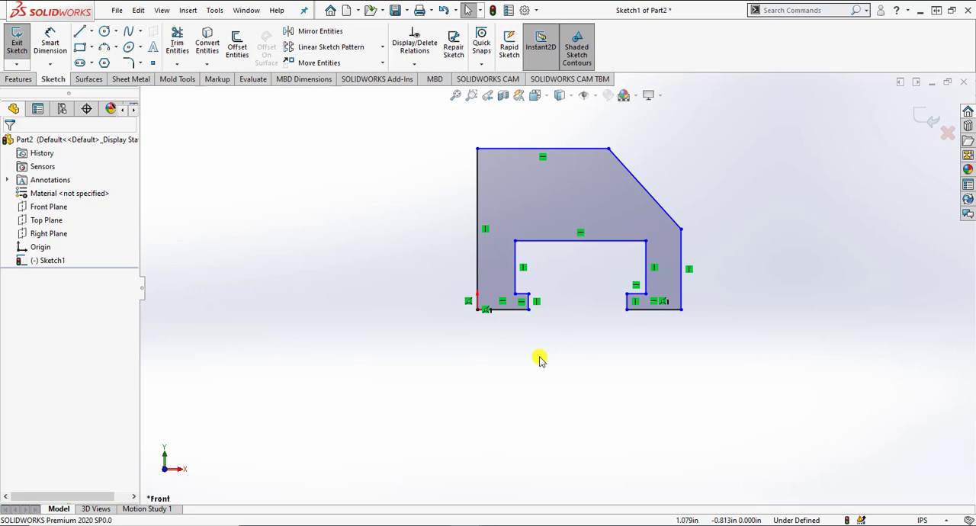
Step: Add horizontal ordinate dimensions below the profile, from the left edge as zero to the slot's left wall and left lip end
key(s)
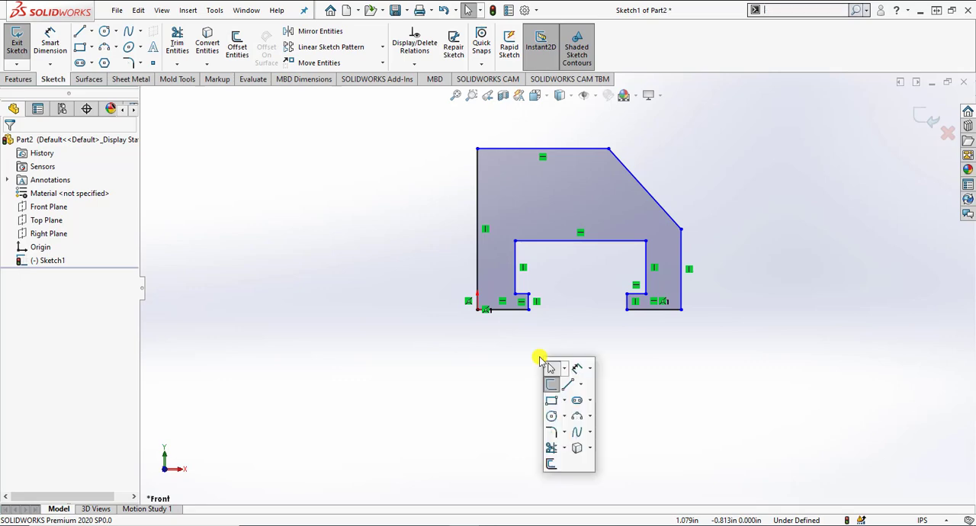
click(588, 370)
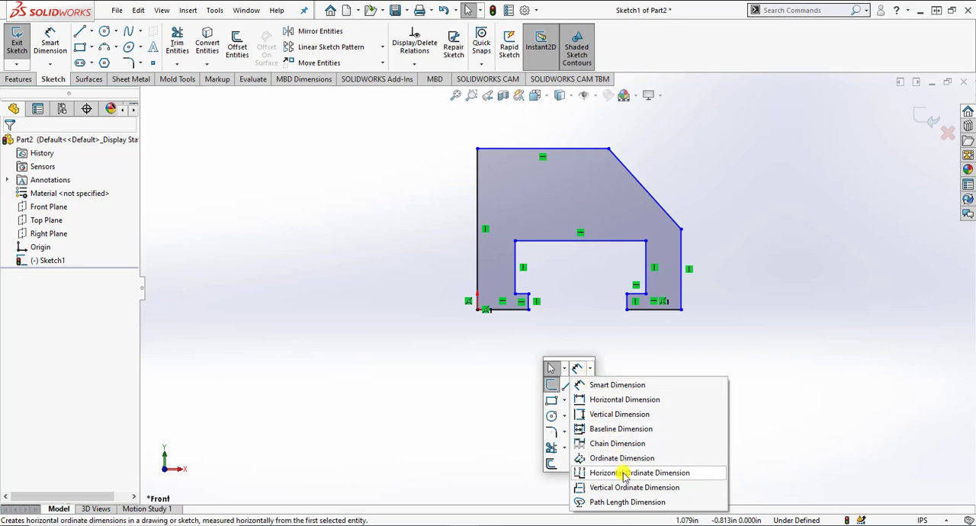
click(623, 473)
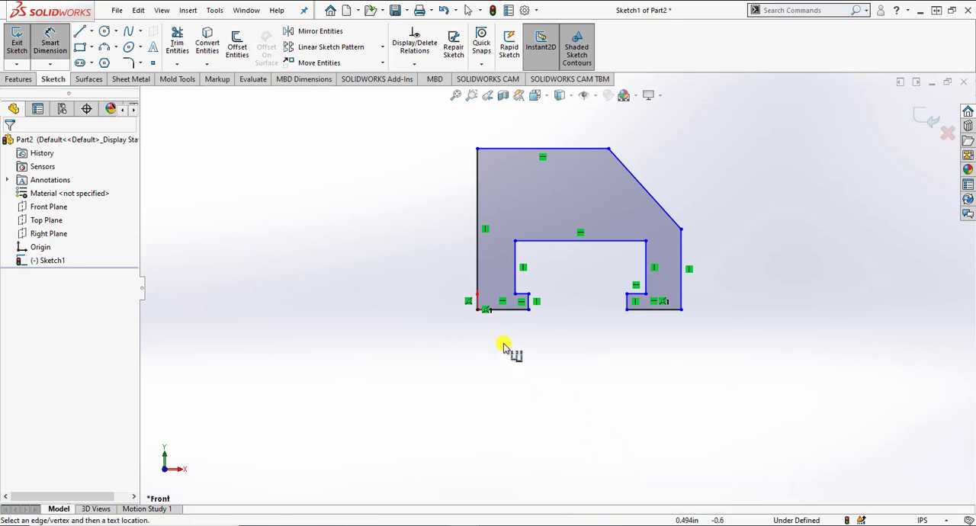
click(476, 307)
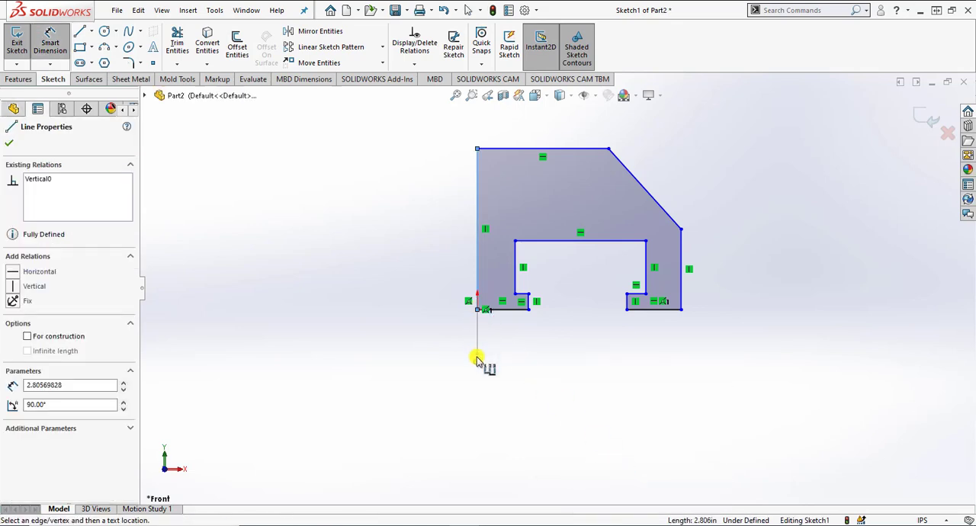
click(475, 360)
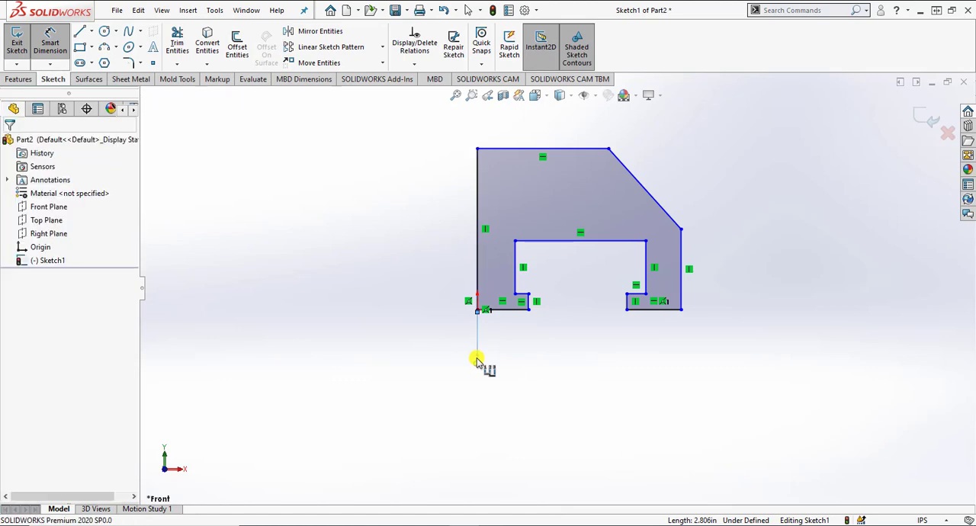
click(514, 289)
click(528, 308)
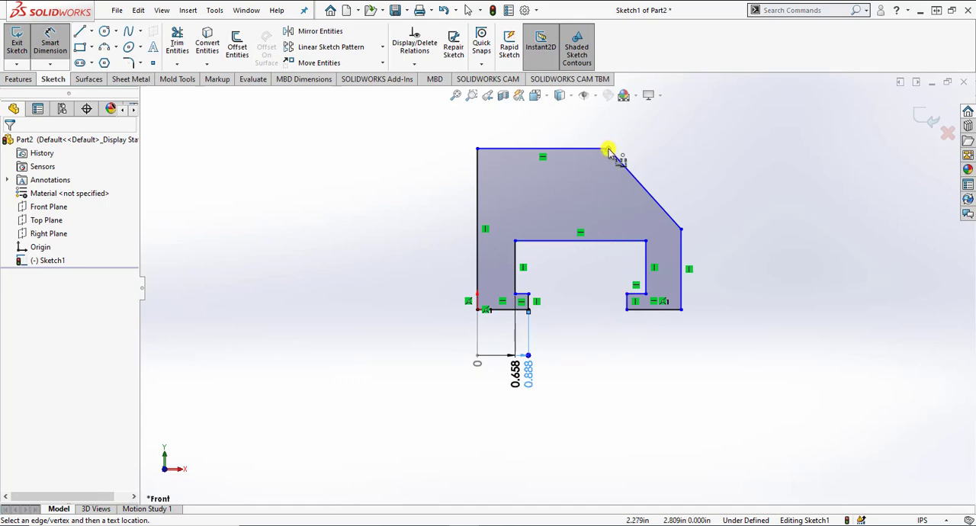
Step: Extend the horizontal ordinate dimensions to the slope's upper corner, the right lip end, the slot's right wall and the outer right edge
click(607, 150)
click(628, 302)
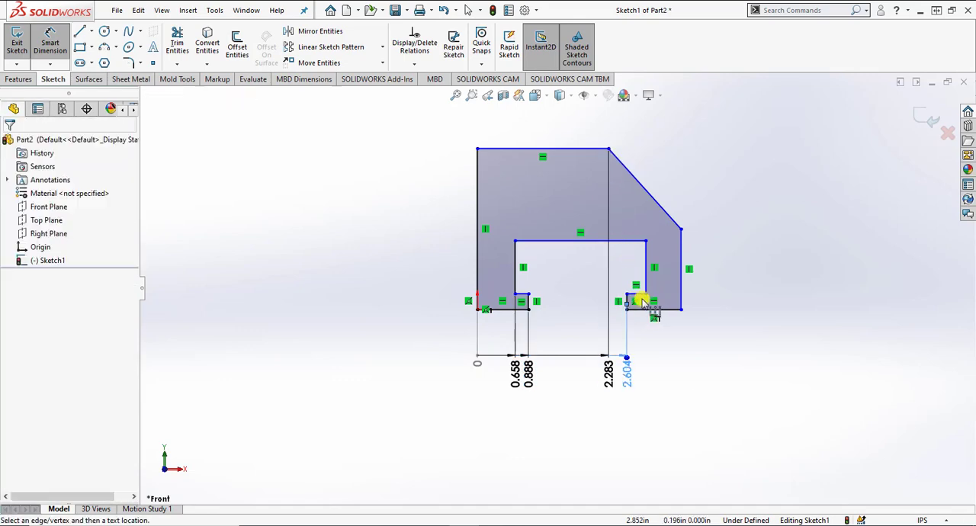
click(645, 294)
click(680, 311)
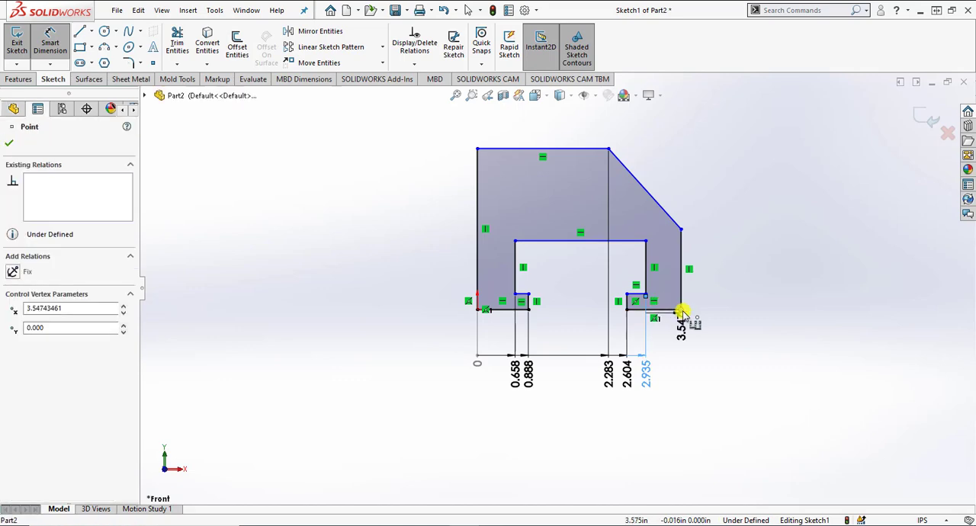
scroll(719, 363, down, 1)
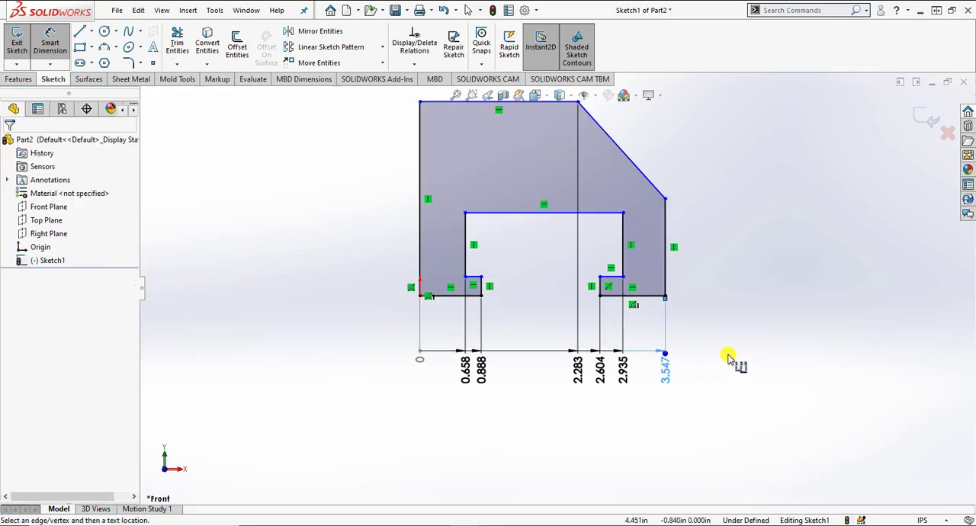
key(Escape)
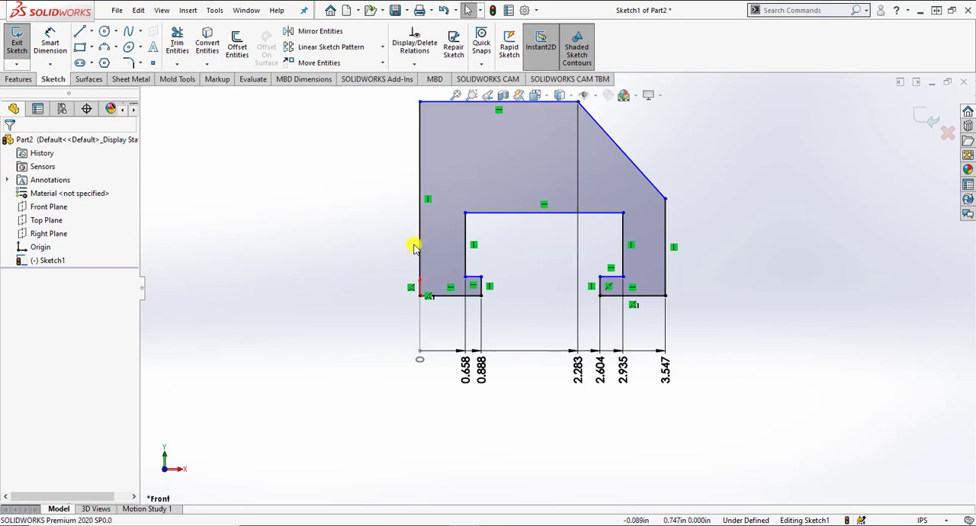
Step: Add vertical ordinate dimensions left of the profile, from the origin to the lip top, slot ceiling, slope's lower corner and top edge
click(50, 64)
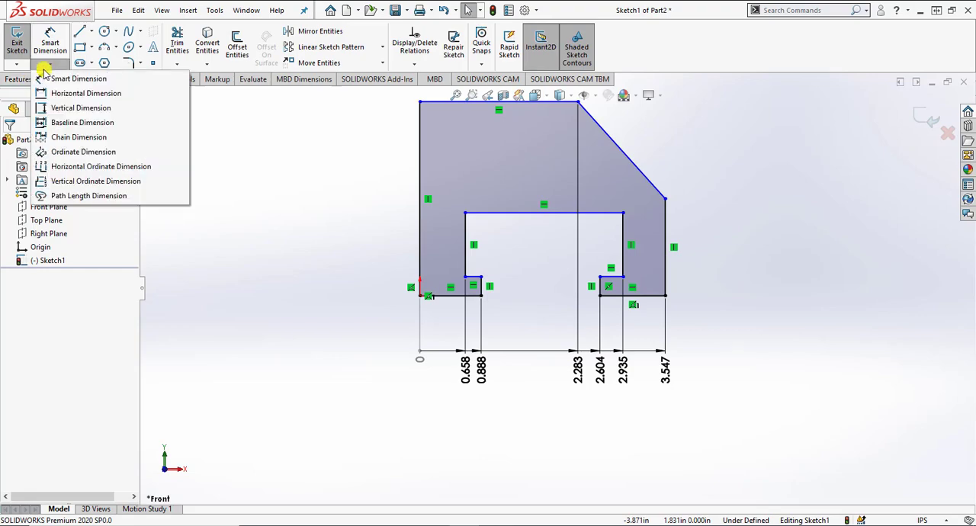
click(71, 181)
click(420, 296)
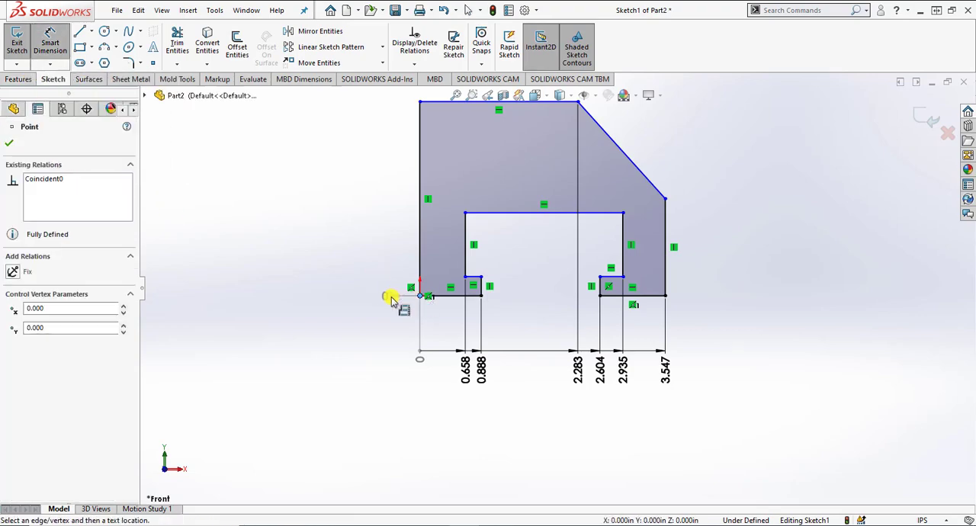
click(358, 296)
click(463, 277)
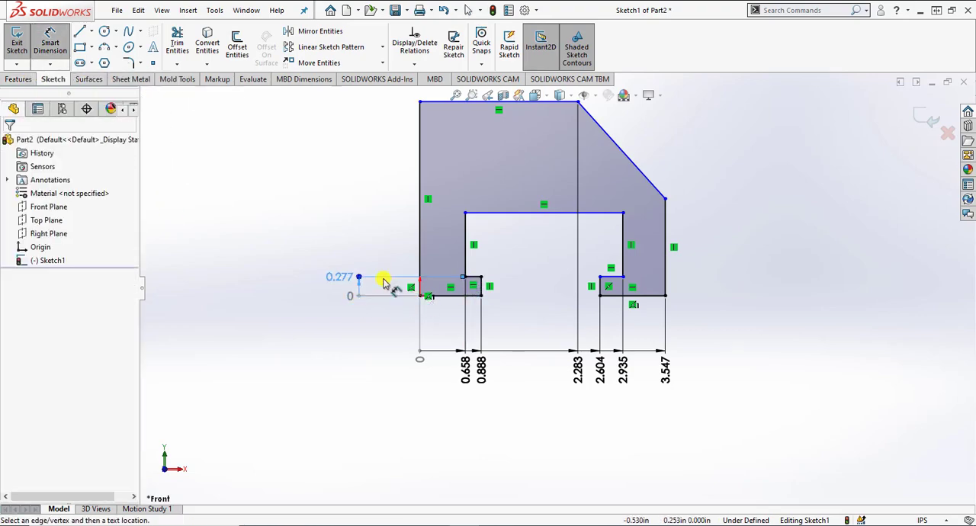
click(463, 212)
click(665, 198)
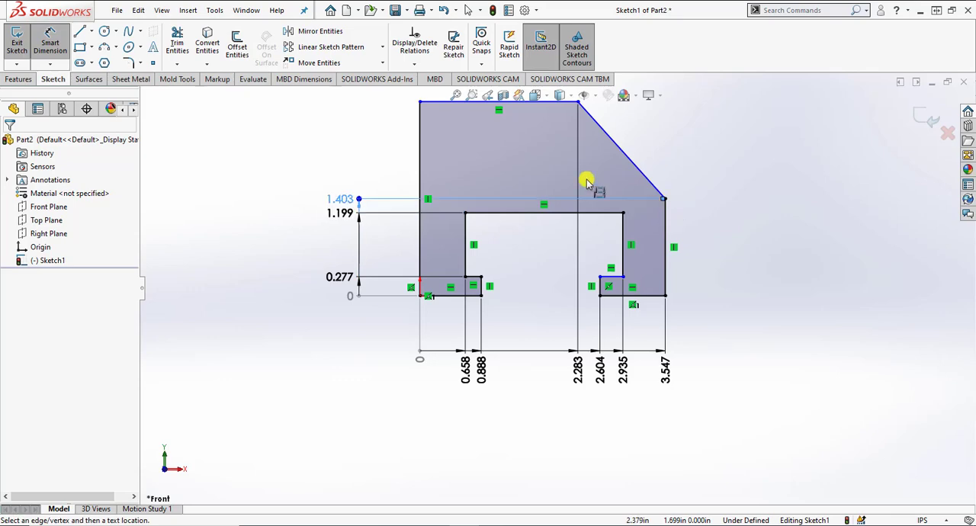
click(418, 101)
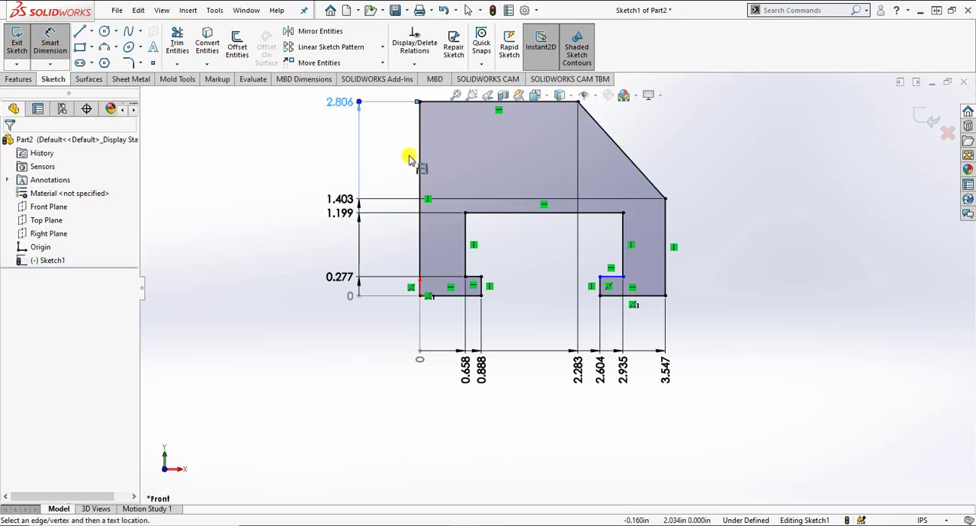
right_click(387, 252)
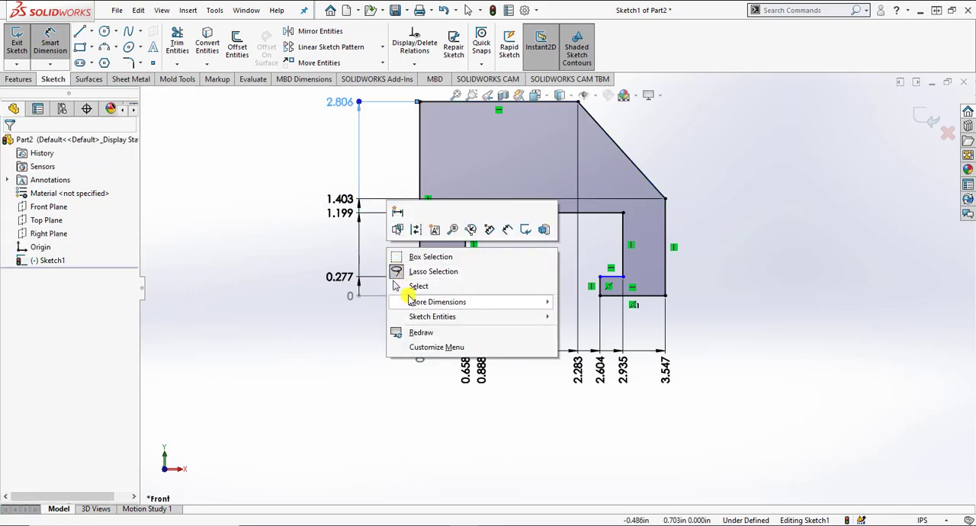
click(406, 285)
Step: Set the horizontal ordinate dimensions of the slot's left wall to 0.5 in and the left lip end to 1 in
key(z)
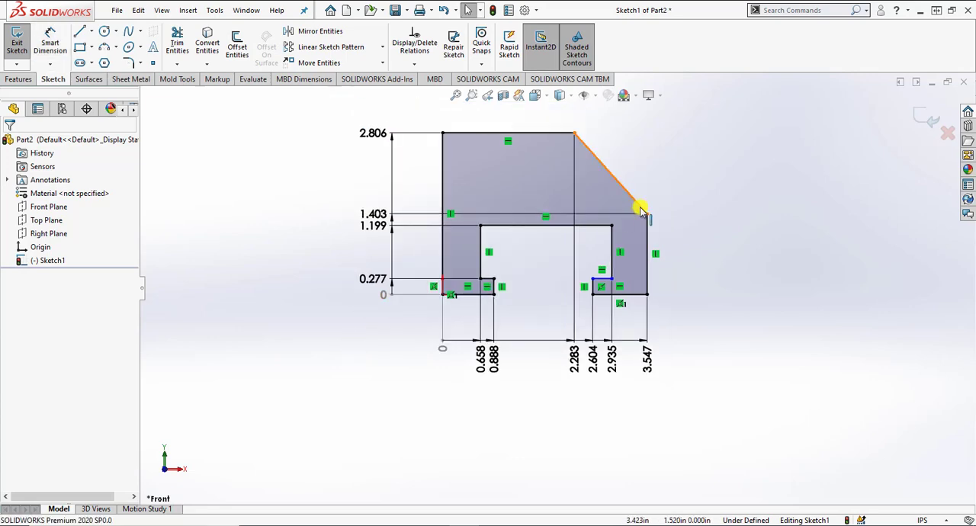
scroll(640, 209, down, 2)
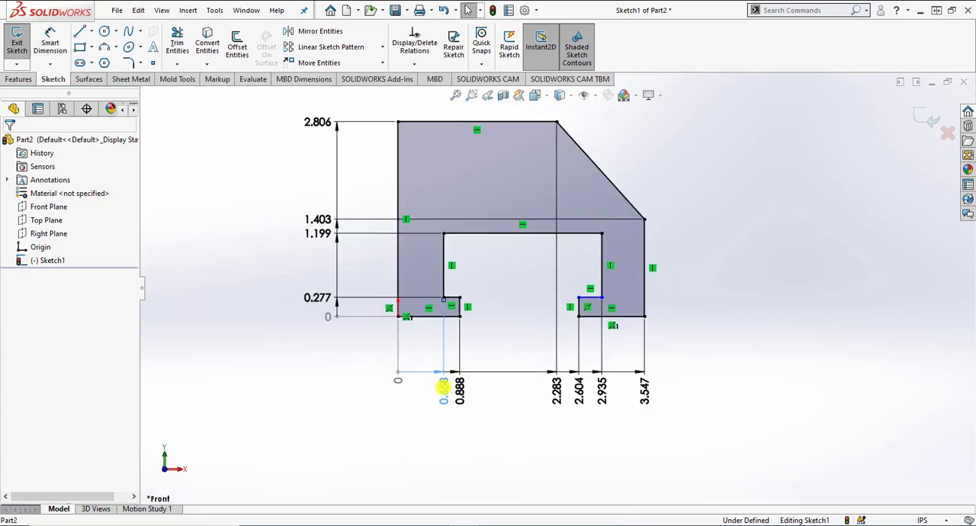
double_click(443, 389)
text(0.5)
key(Return)
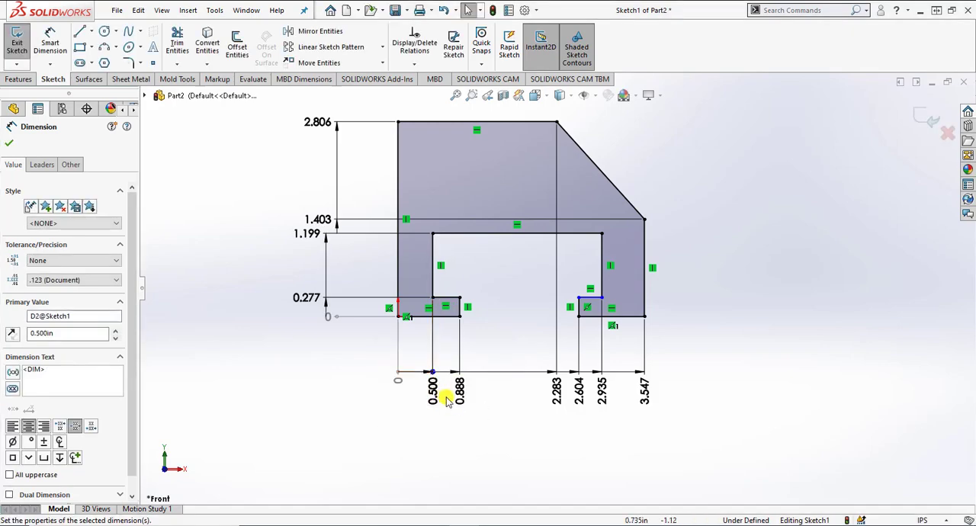
double_click(455, 392)
text(1)
key(Return)
Step: Set the horizontal ordinate dimensions of the slope's upper corner to 2 in and the right lip end to 3 in
double_click(557, 391)
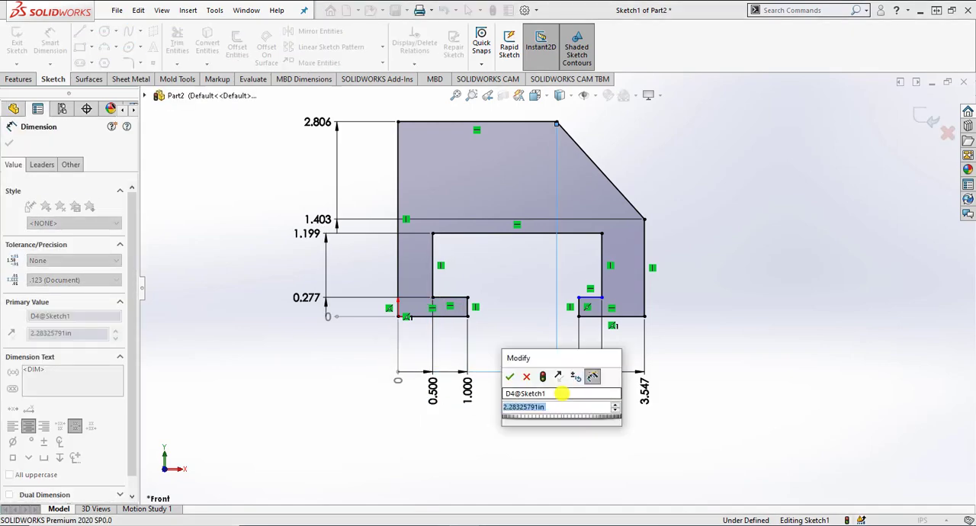
text(2)
key(Return)
key(Escape)
double_click(576, 395)
text(3)
key(Return)
click(628, 386)
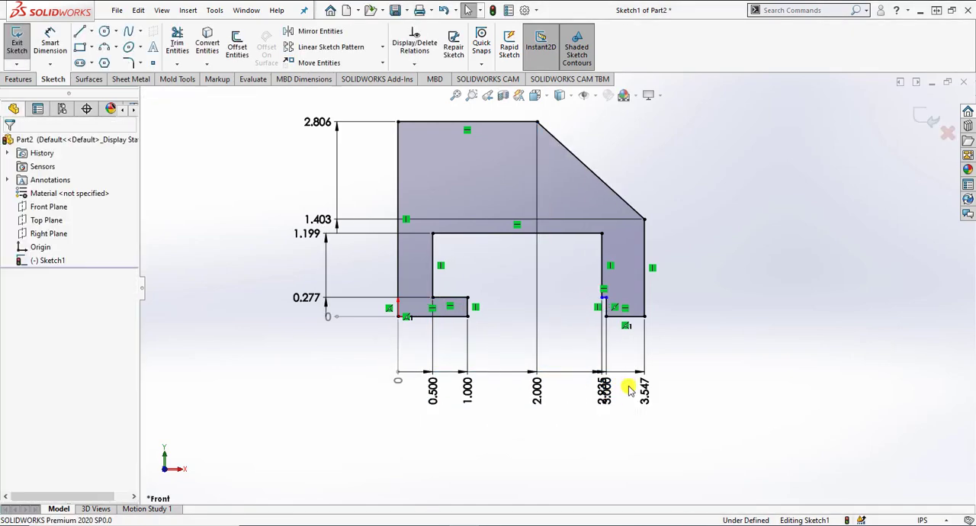
Step: Set the horizontal ordinate dimensions of the slot's right wall to 3.5 in and the outer right edge to 4 in
double_click(603, 395)
text(3.5)
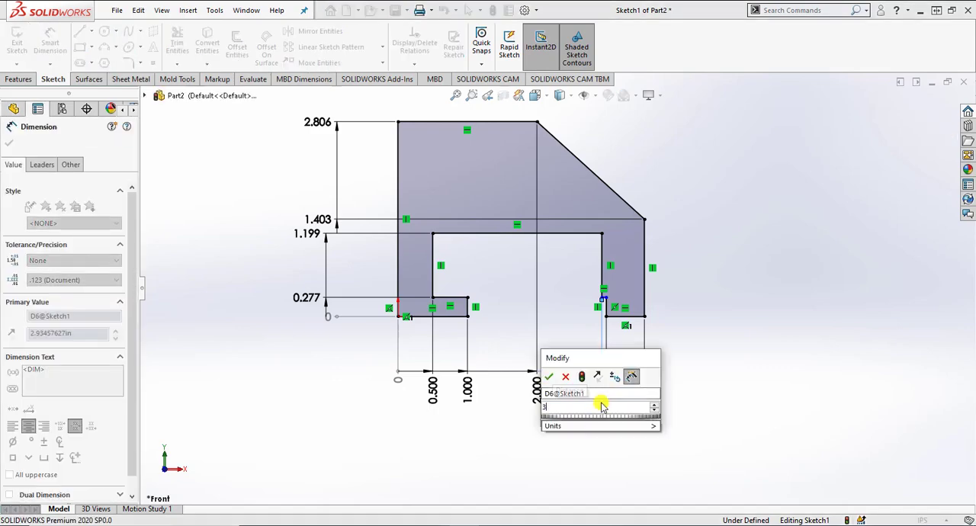
key(Return)
key(Escape)
scroll(655, 400, down, 6)
double_click(591, 296)
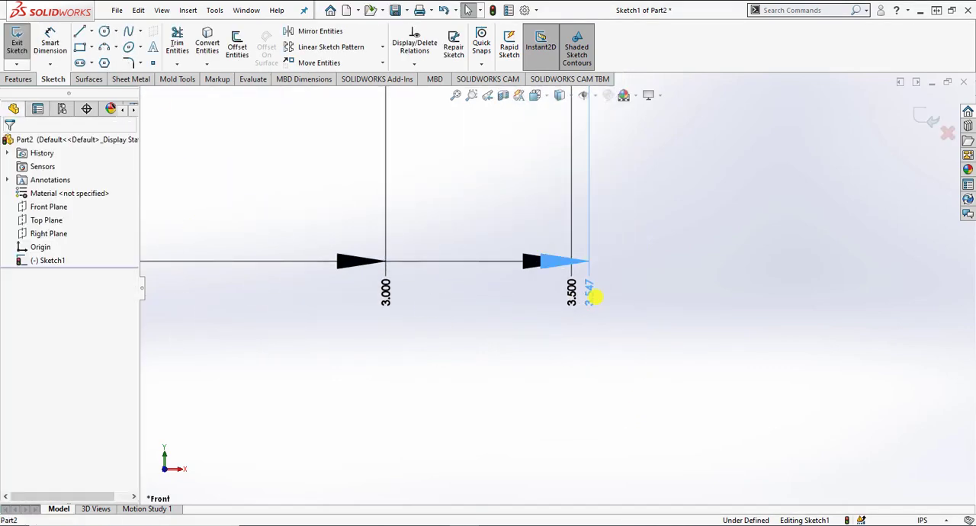
text(4)
key(Return)
click(672, 391)
scroll(672, 391, up, 4)
scroll(672, 391, up, 4)
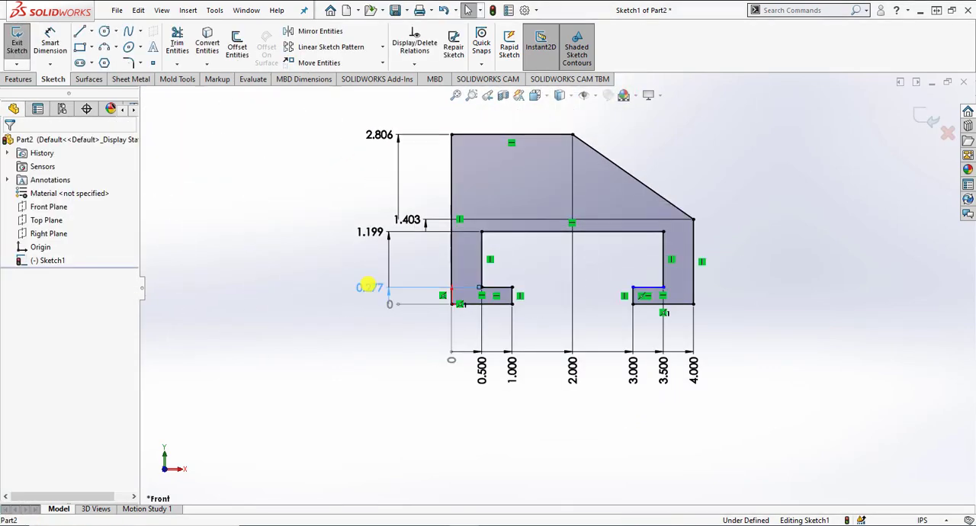
Step: Set the vertical ordinate dimensions of the left lip's top to 0.5 in and the slot ceiling to 1.5 in
double_click(371, 284)
text(0.5)
key(Return)
click(345, 290)
double_click(365, 233)
text(1.5)
key(Return)
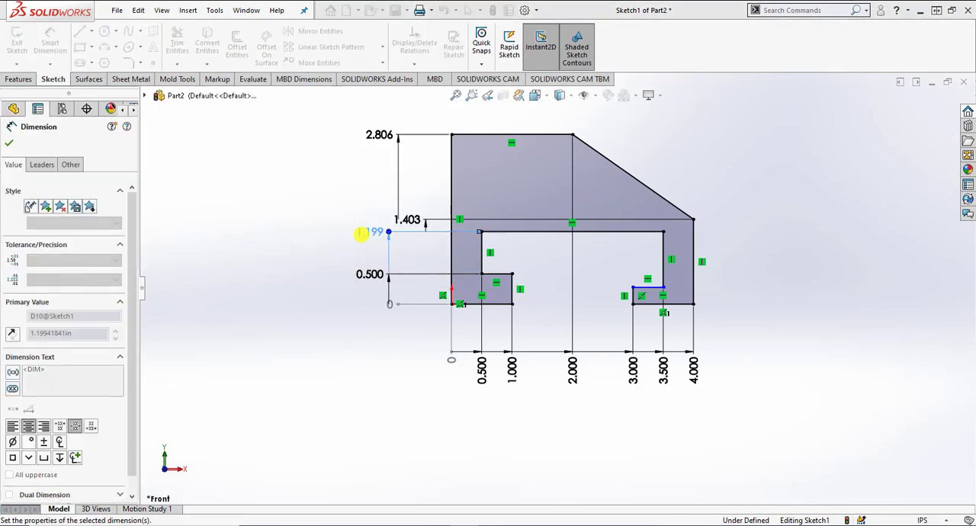
click(364, 235)
Step: Set the vertical ordinate dimensions of the slope's lower corner to 2 in and the top edge to 4 in
double_click(398, 221)
text(2)
key(Return)
key(Escape)
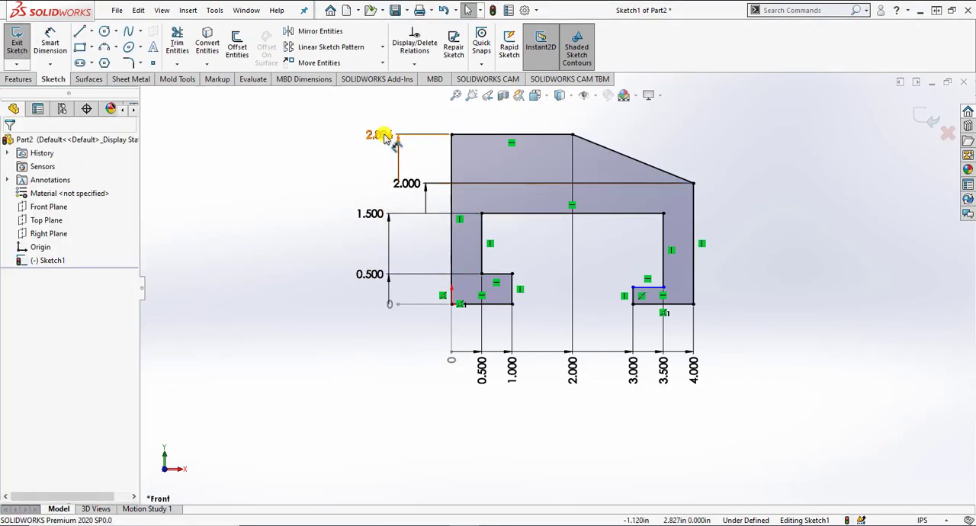
double_click(373, 135)
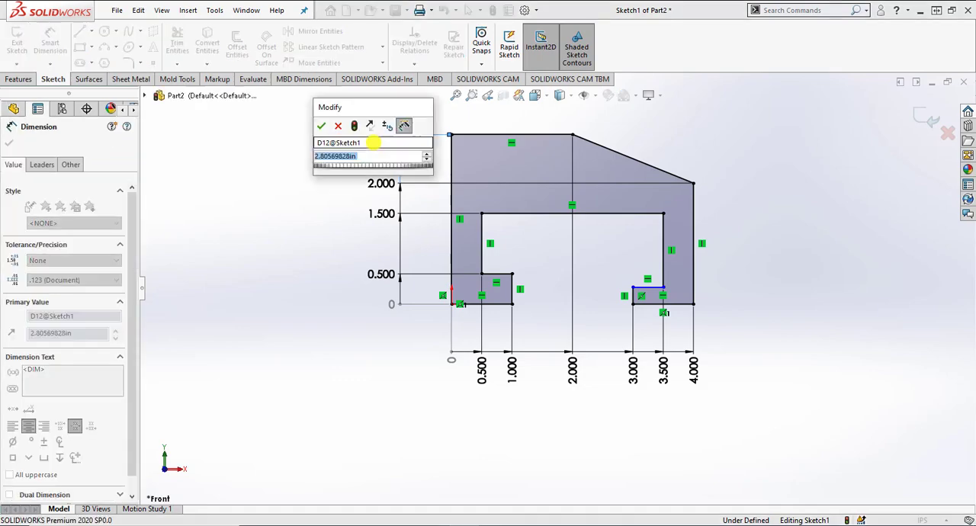
text(4)
key(Return)
key(Escape)
Step: Move the 2 in horizontal ordinate dimension down below the profile, in line with the other horizontal ordinates
key(f)
scroll(681, 244, down, 2)
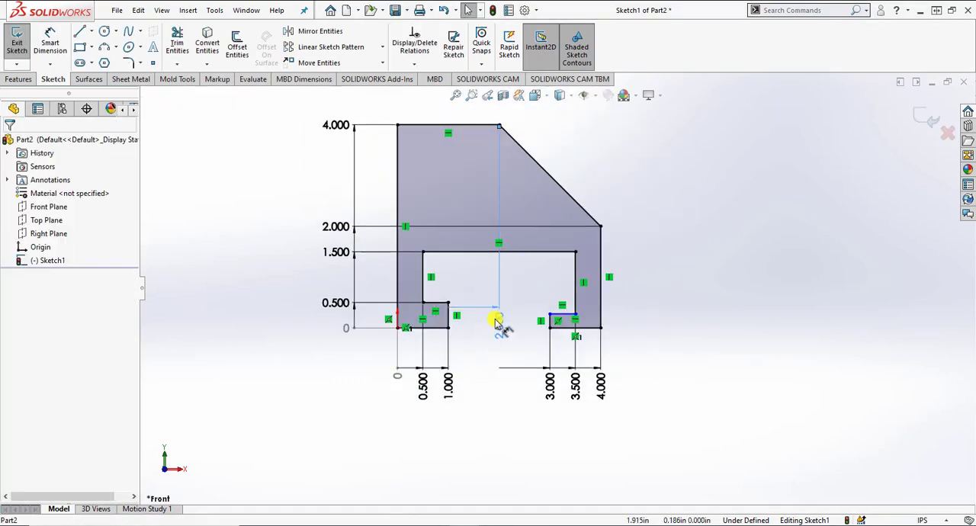
drag(497, 321, 499, 396)
click(663, 344)
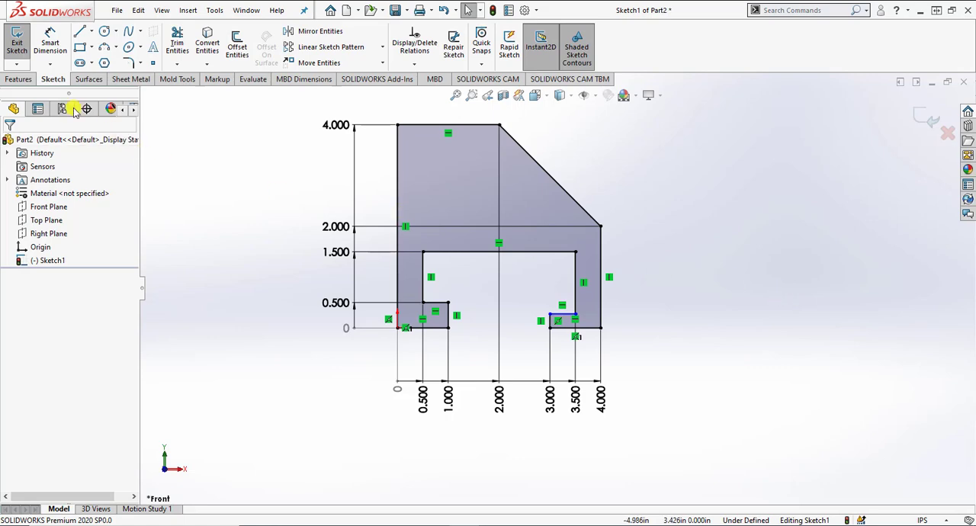
Step: Extrude the profile as a blind boss 6 in deep in the reversed direction
click(17, 79)
click(21, 42)
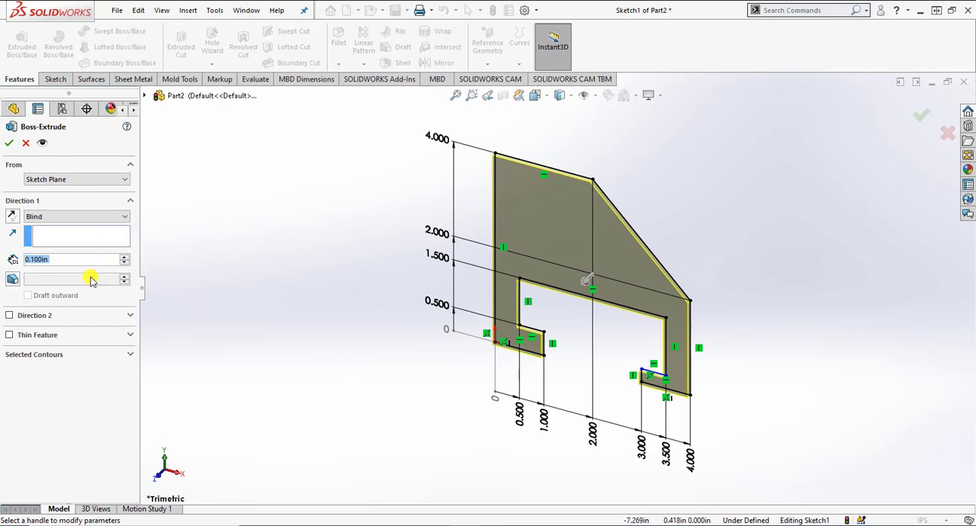
text(6)
key(Return)
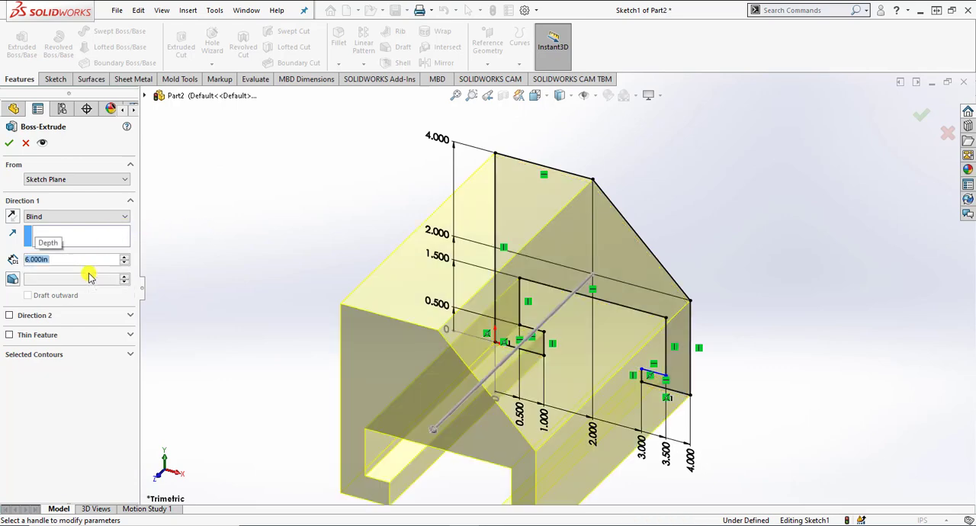
click(12, 216)
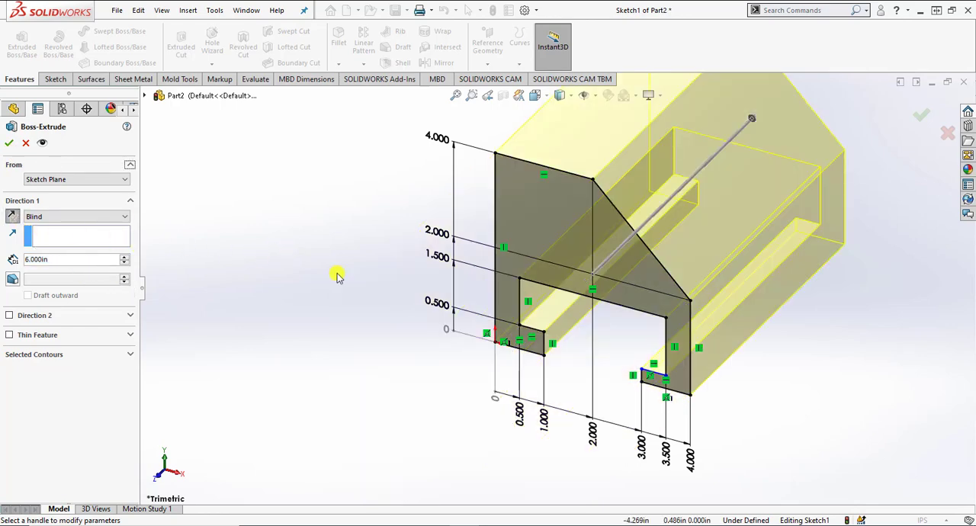
click(9, 144)
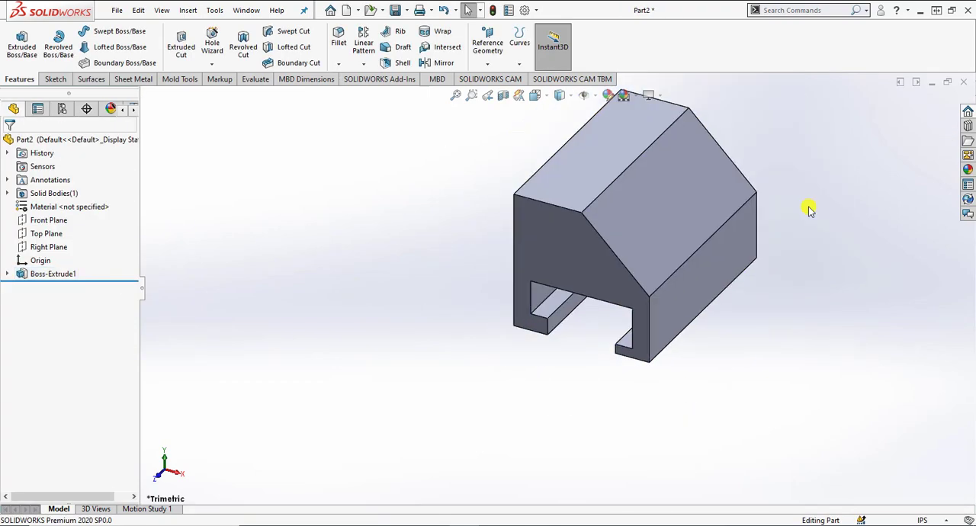
Step: Start a sketch on the block's sloped face and orient the view normal to that face
scroll(794, 181, up, 1)
scroll(759, 155, down, 1)
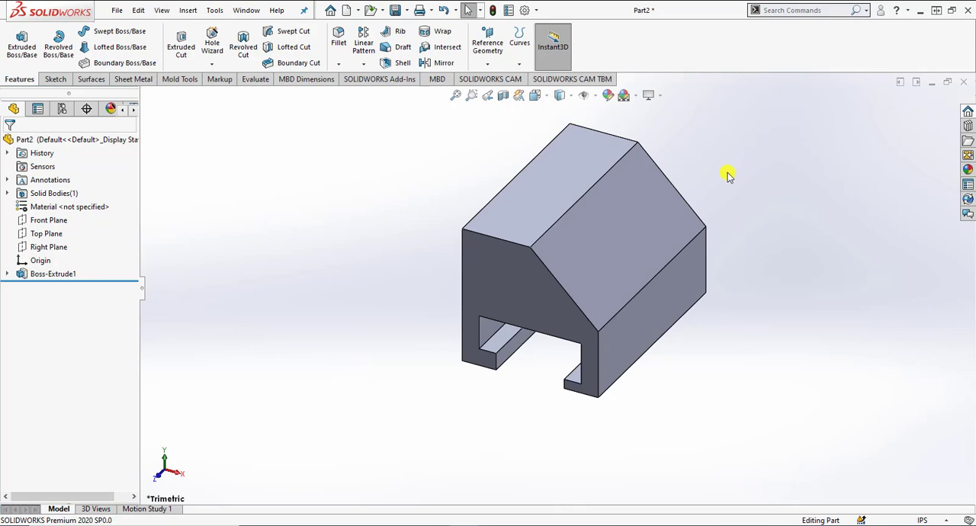
click(678, 204)
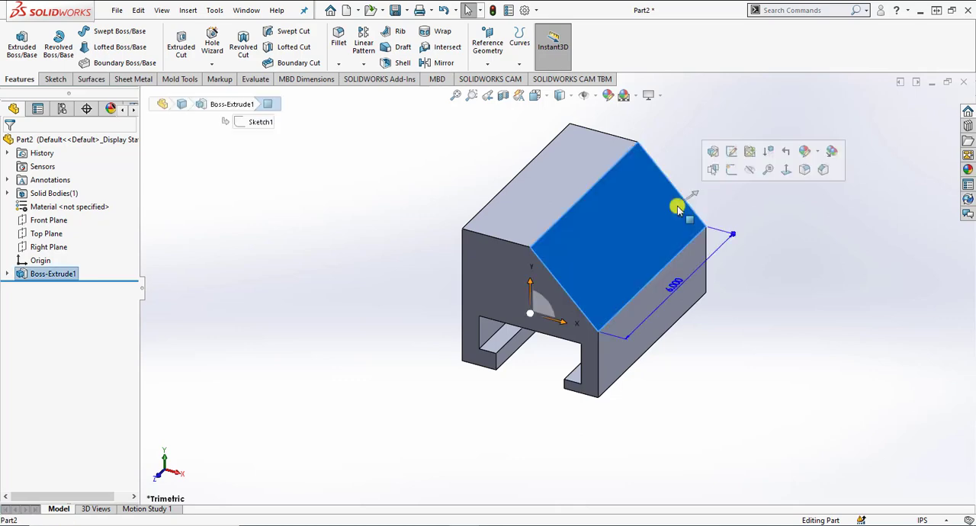
click(731, 172)
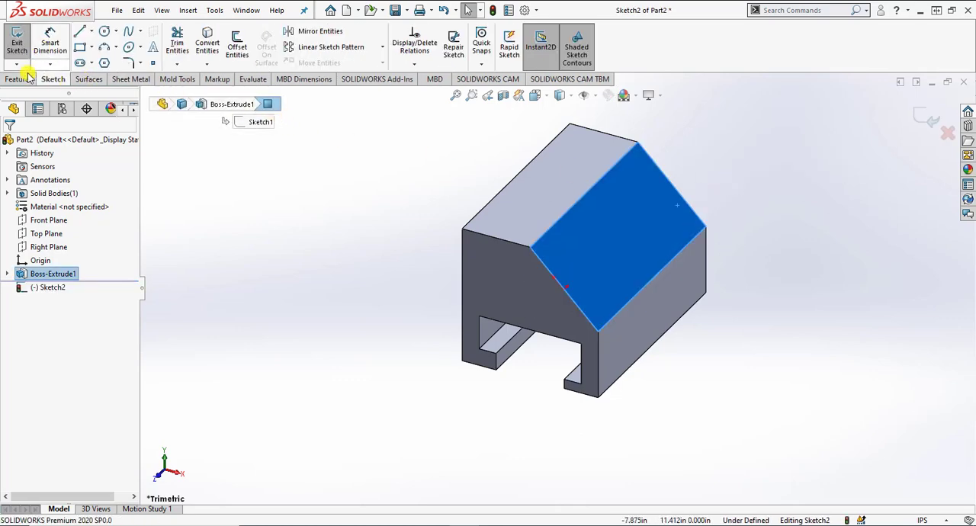
click(535, 95)
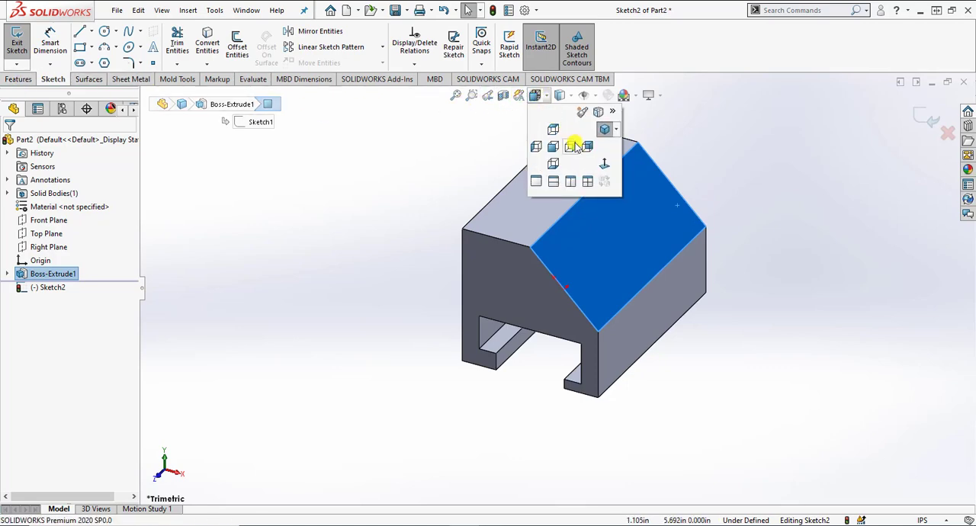
click(572, 146)
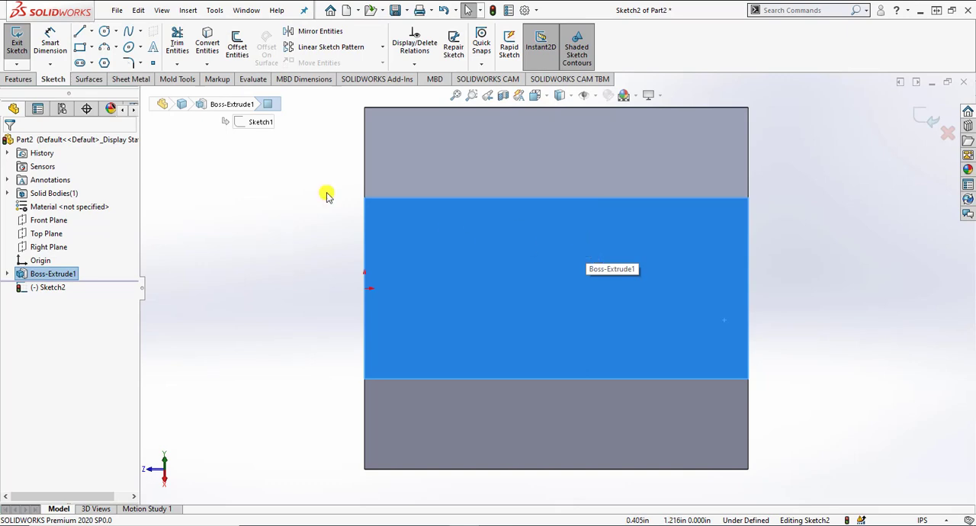
Step: Sketch three corner rectangles side by side across the sloped face, the left one about 0.96 by 1.65 in
click(79, 46)
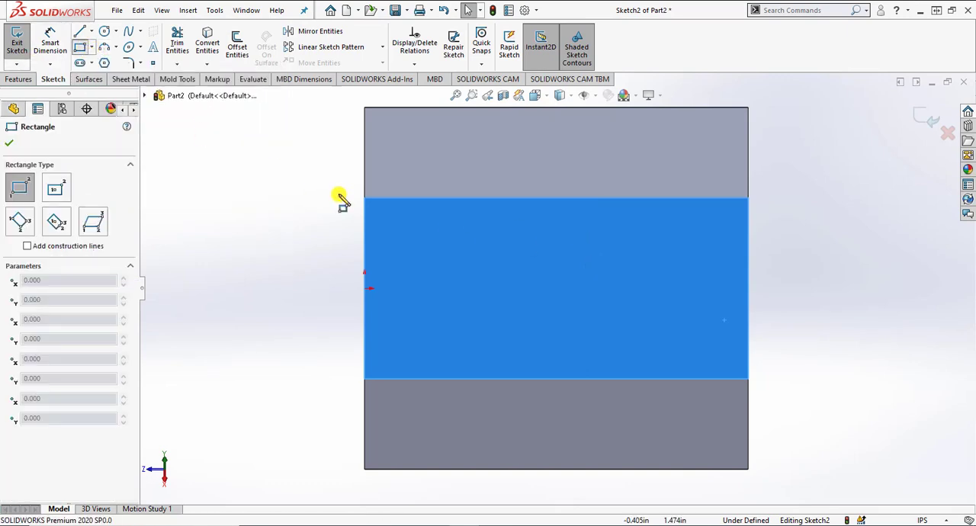
click(400, 237)
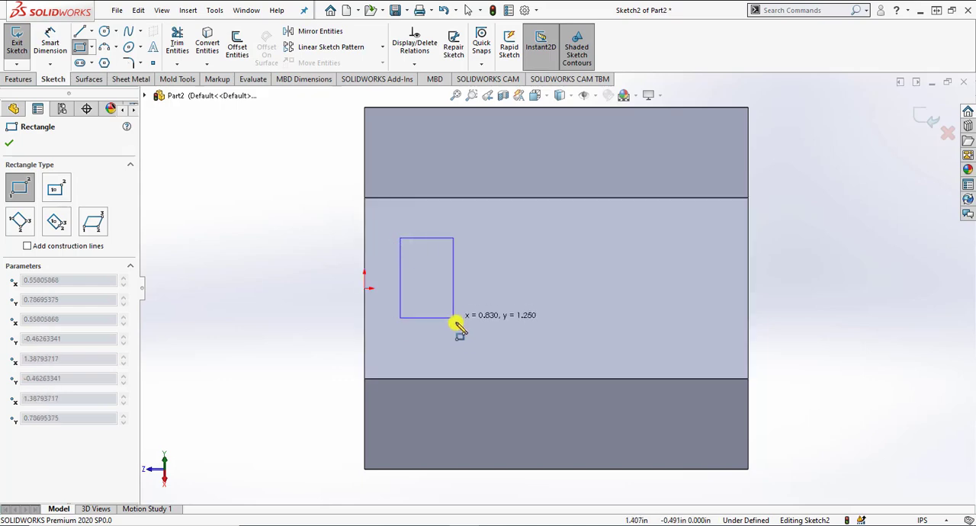
click(462, 343)
click(501, 238)
click(580, 343)
click(610, 237)
click(683, 343)
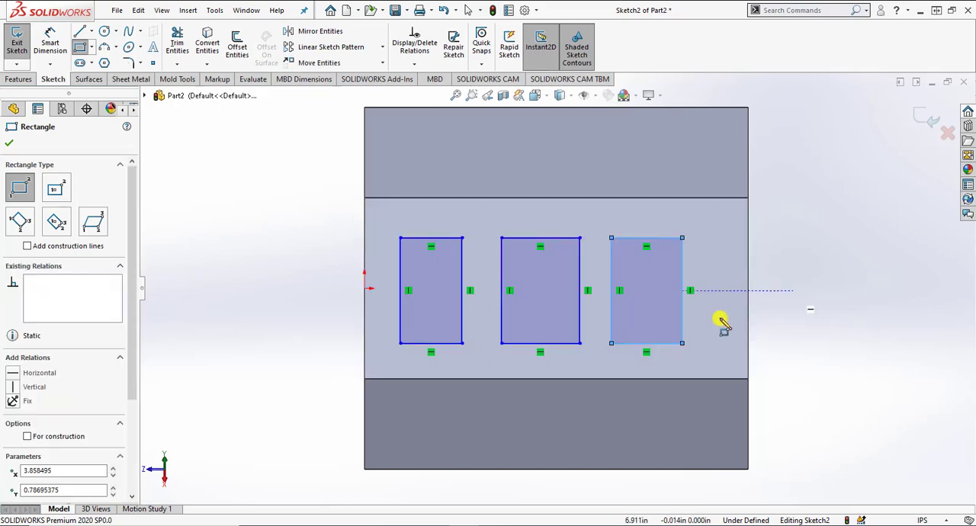
key(Escape)
Step: Draw a horizontal construction line about 6.29 in long from the origin through the rectangles, past the face's right edge
click(79, 31)
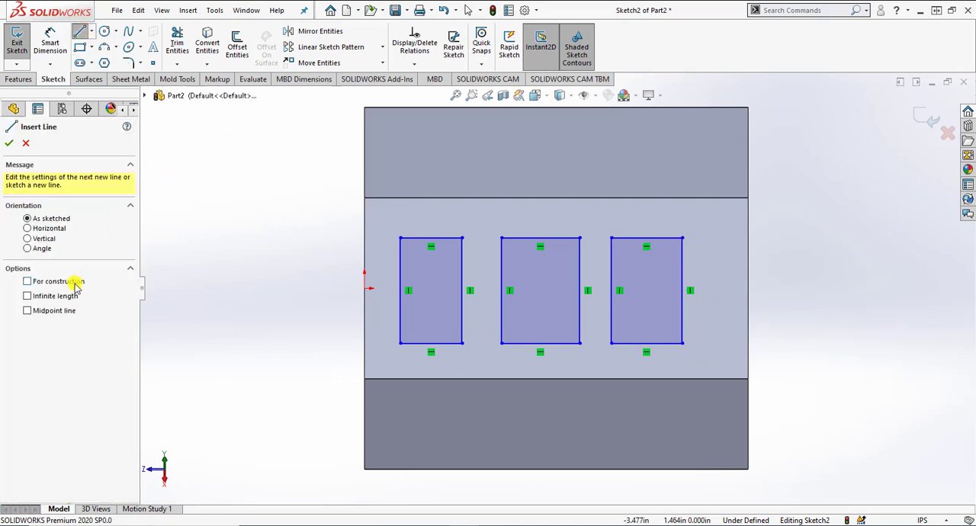
click(365, 289)
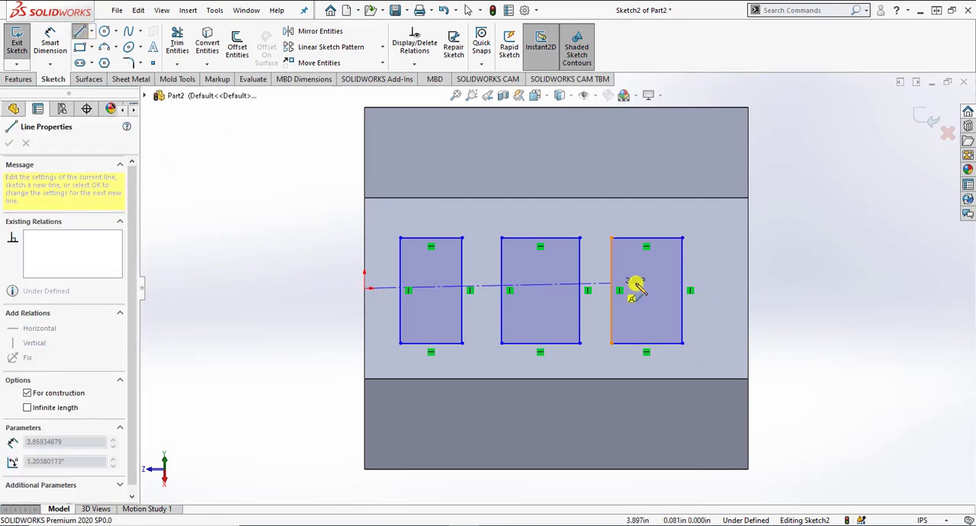
click(767, 288)
key(Escape)
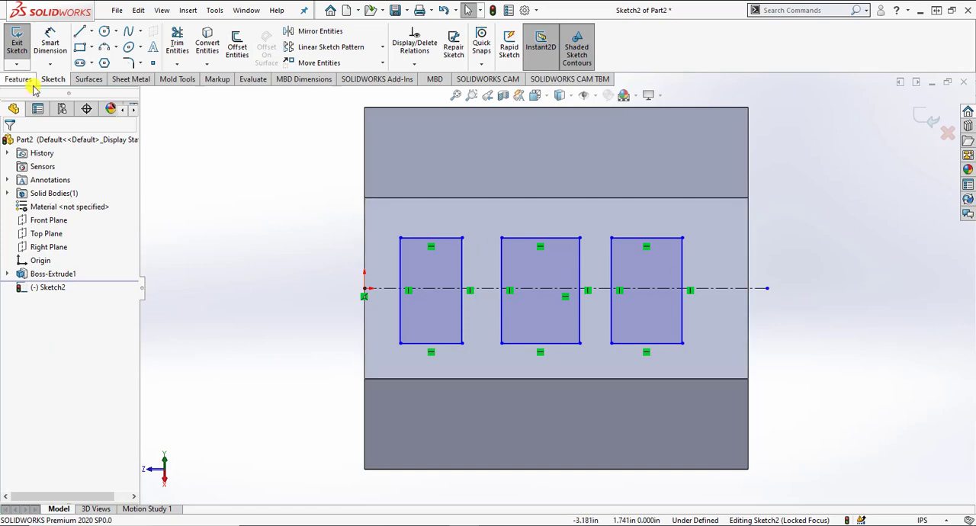
Step: Dimension the left rectangle's height as 2 in
click(51, 42)
click(403, 270)
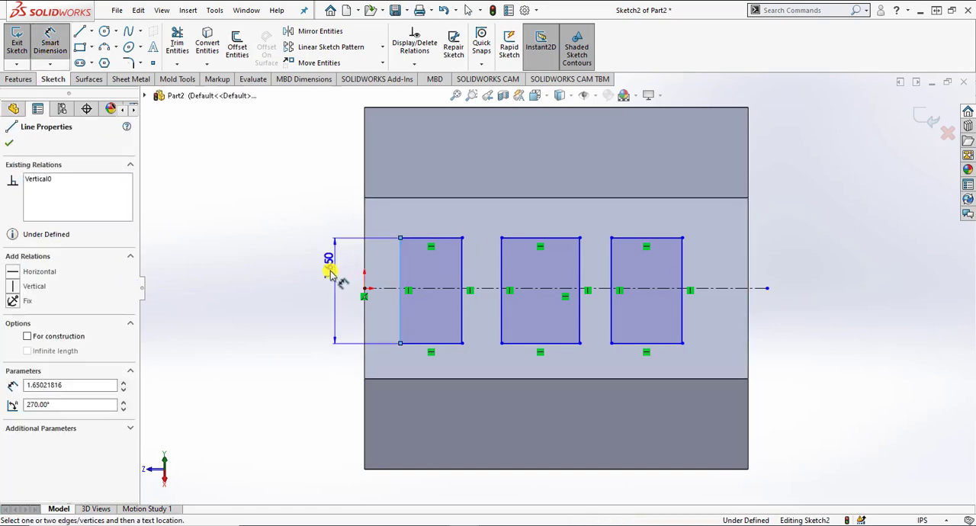
click(312, 286)
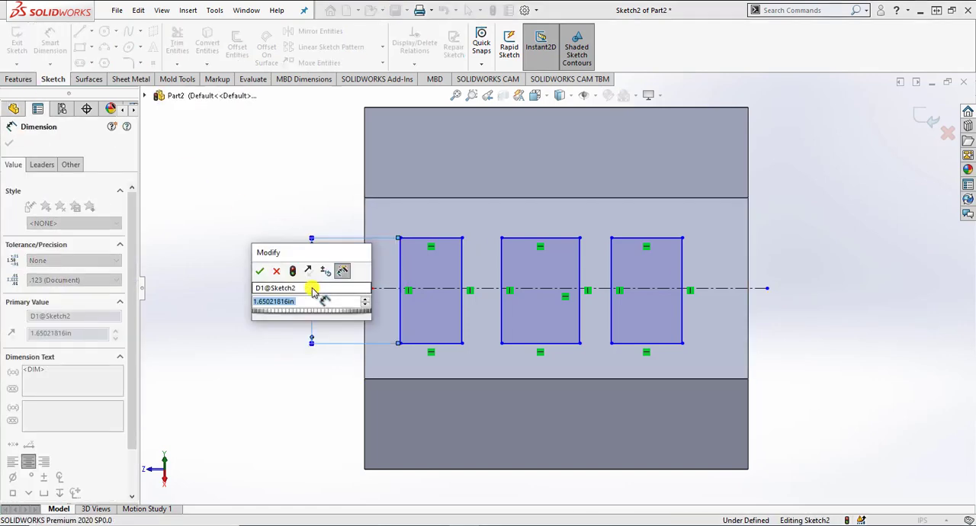
text(2)
key(Return)
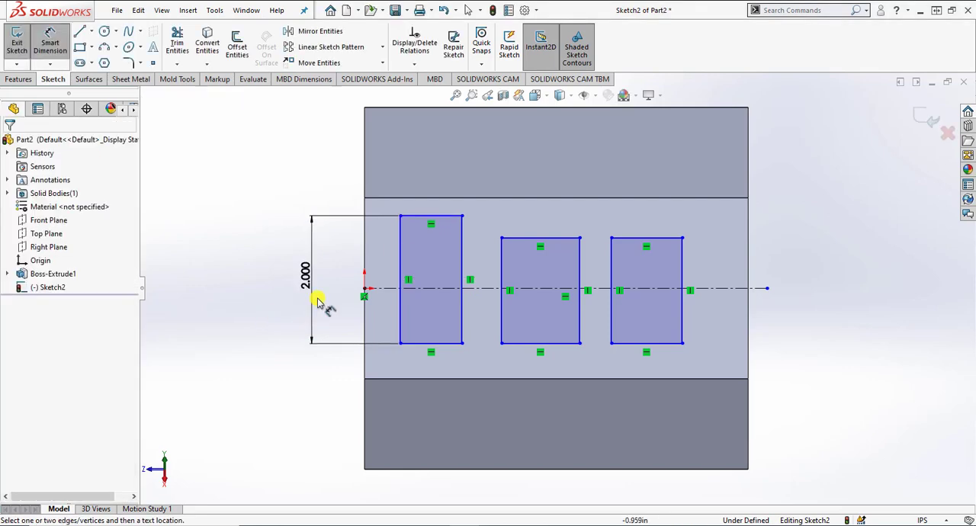
Step: Dimension the distance from the construction line to the left rectangle's top edge as 1 in
click(393, 287)
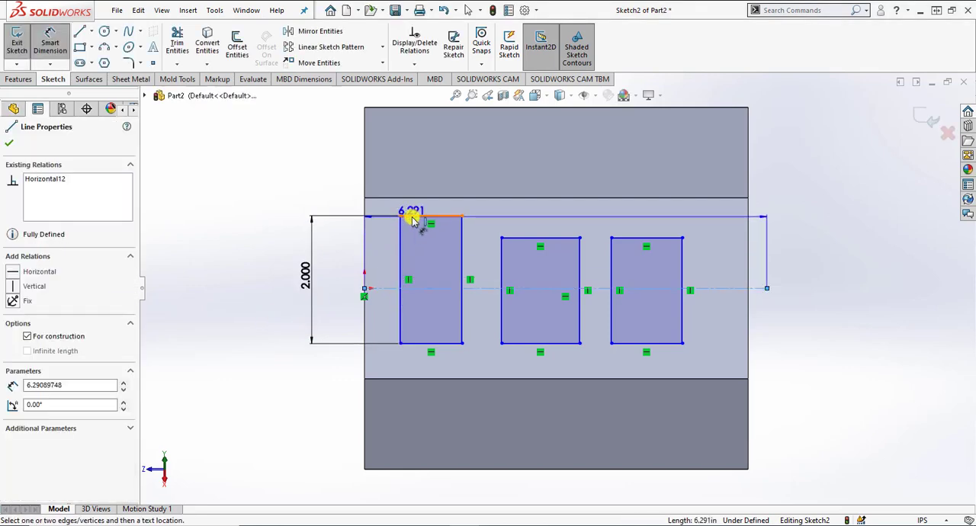
click(412, 219)
click(352, 257)
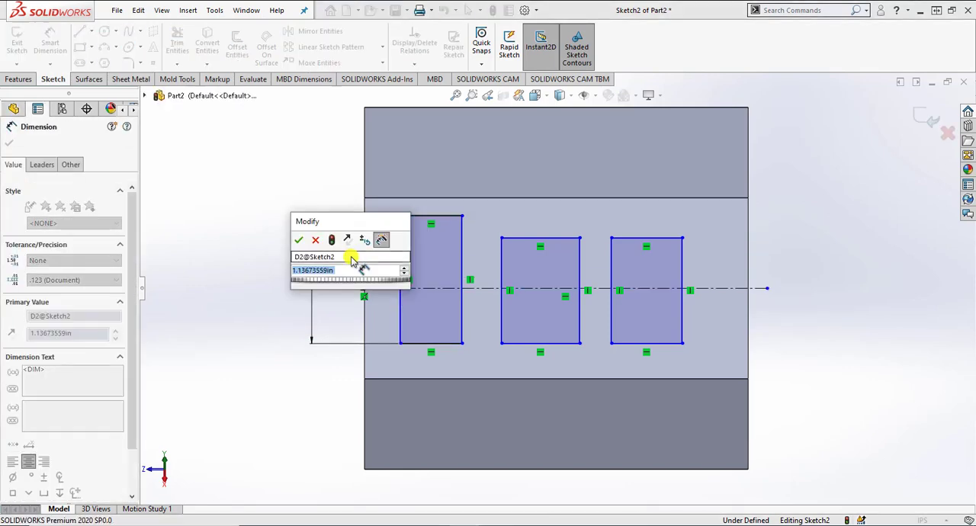
text(1)
key(Return)
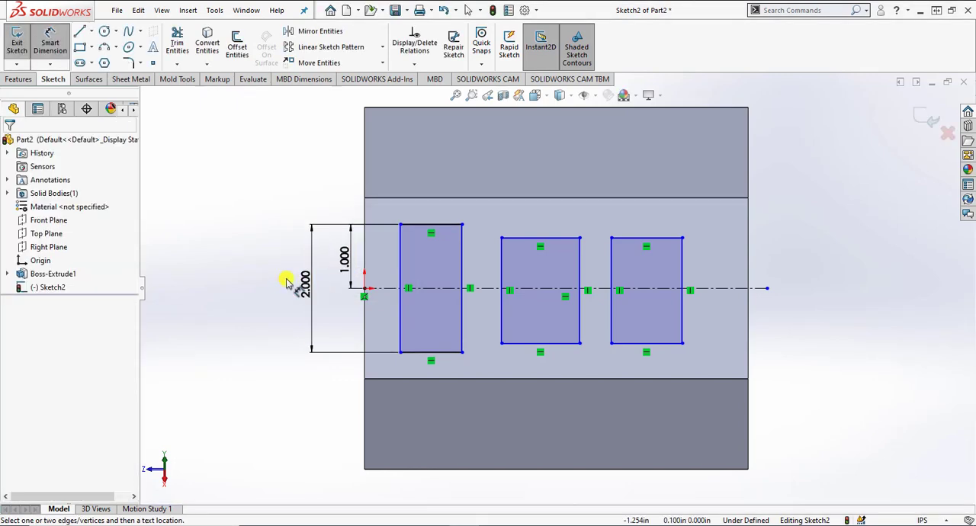
Step: Dimension the distance from the face's left edge to the left rectangle's left side as 0.625 in
click(366, 243)
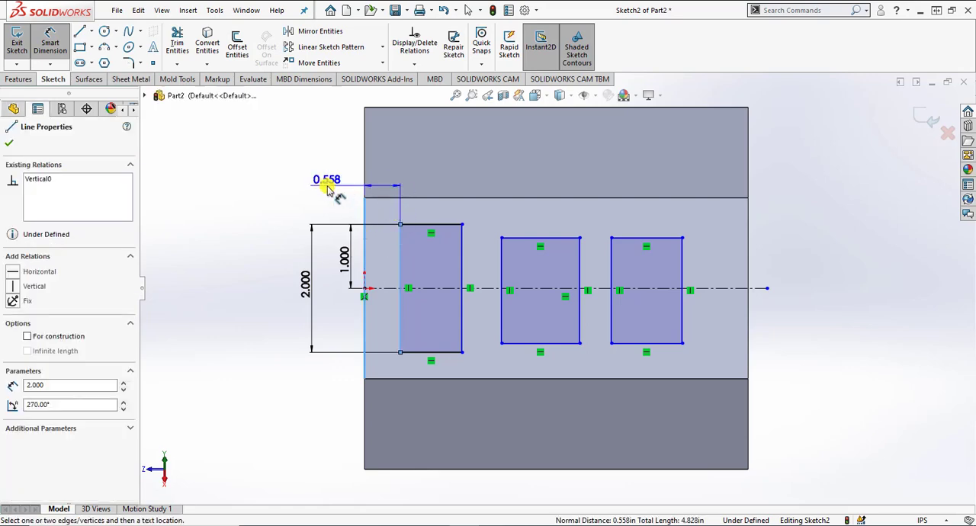
click(328, 188)
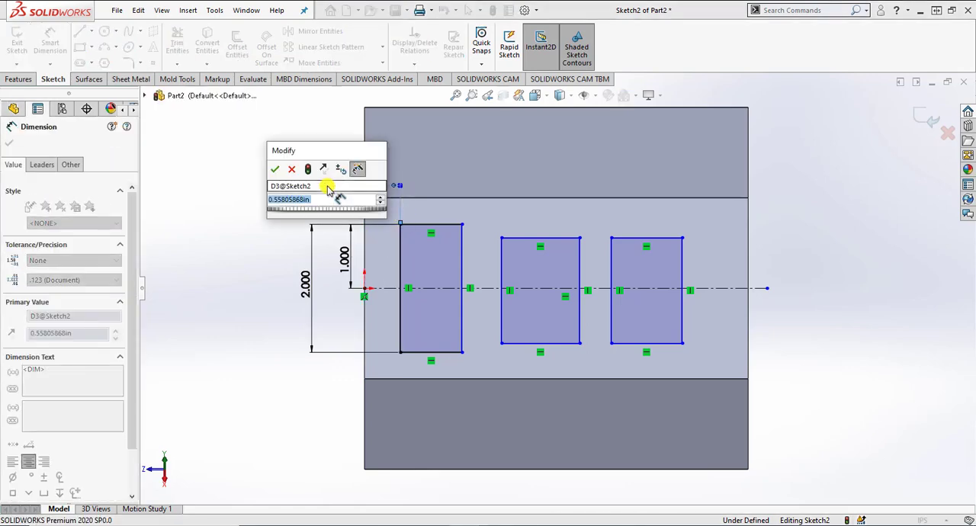
text(.3)
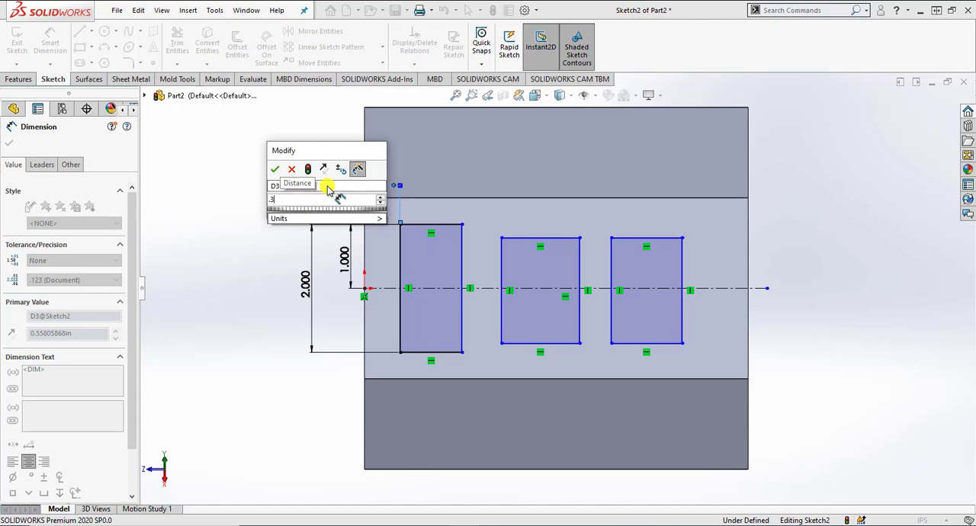
text(25)
key(Return)
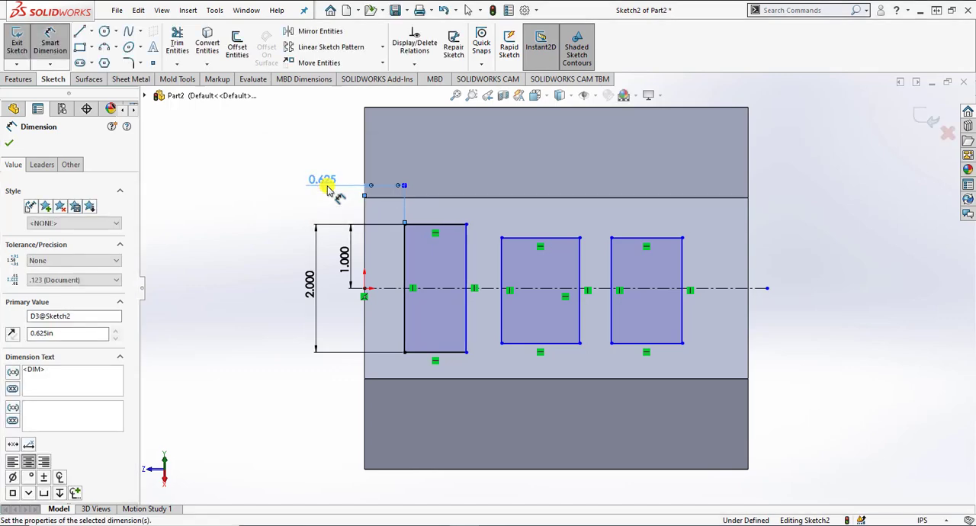
click(210, 239)
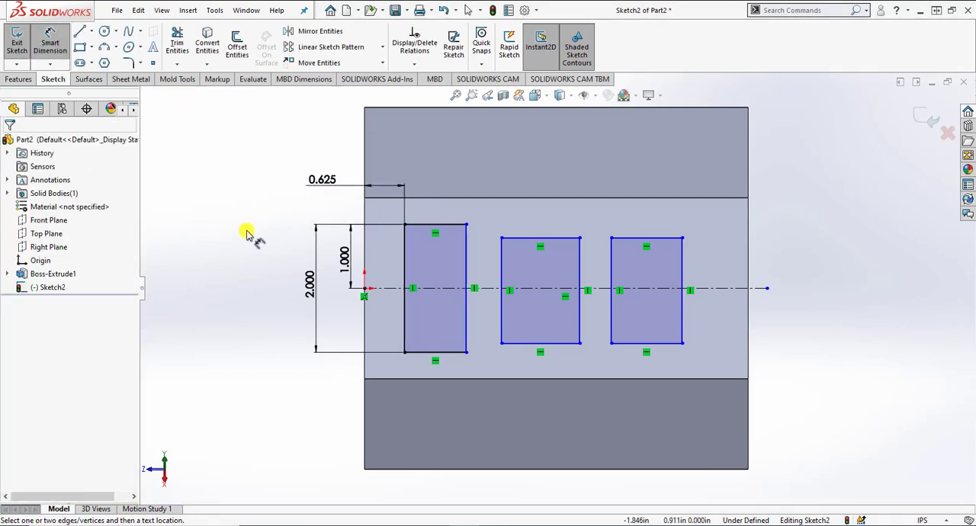
Step: Dimension the left rectangle's width as 1.25 in
click(440, 224)
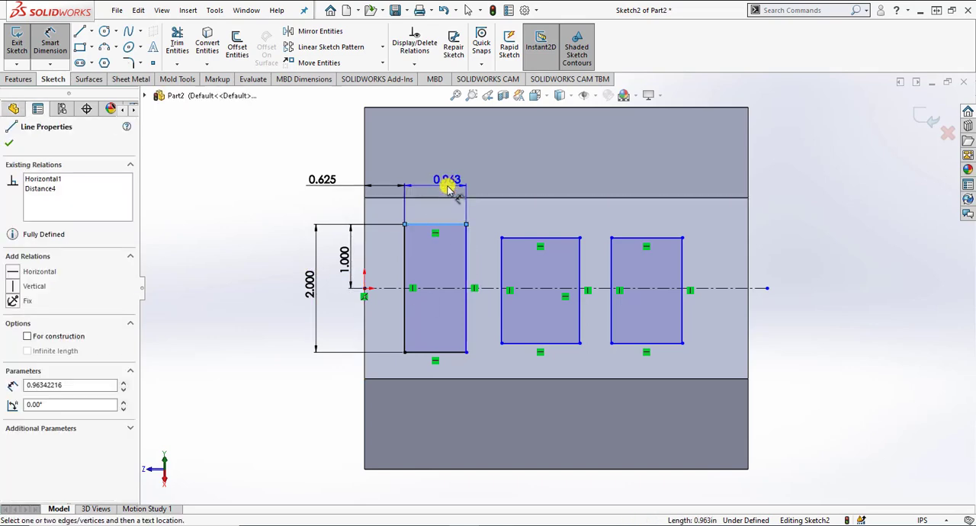
click(450, 190)
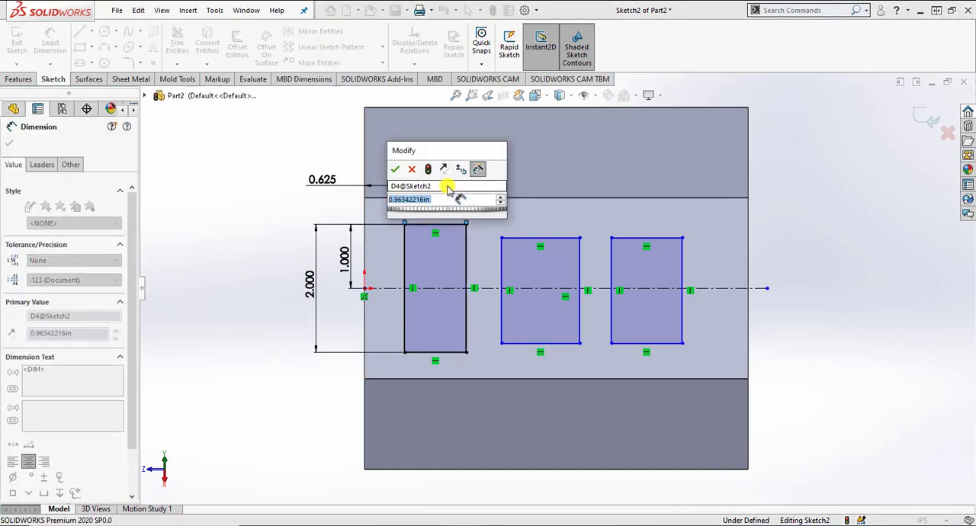
text(1.25)
key(Return)
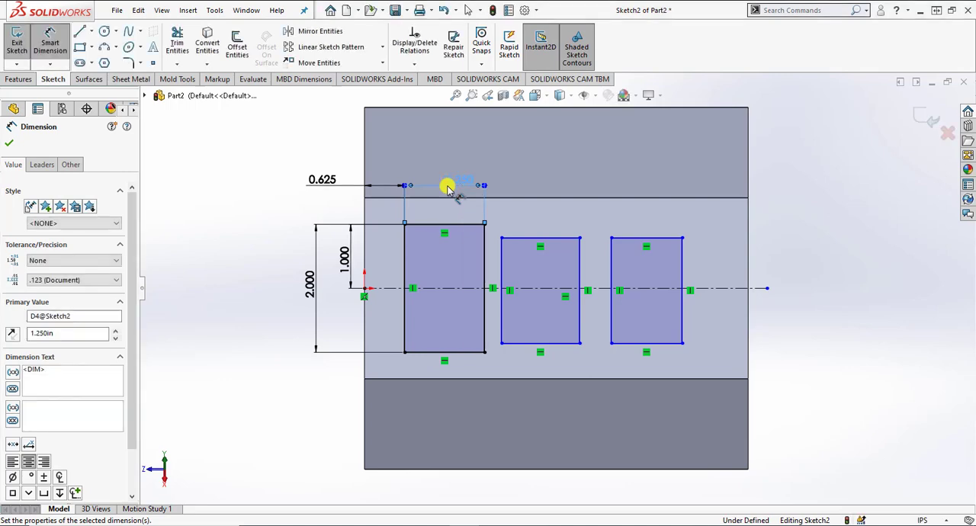
click(309, 213)
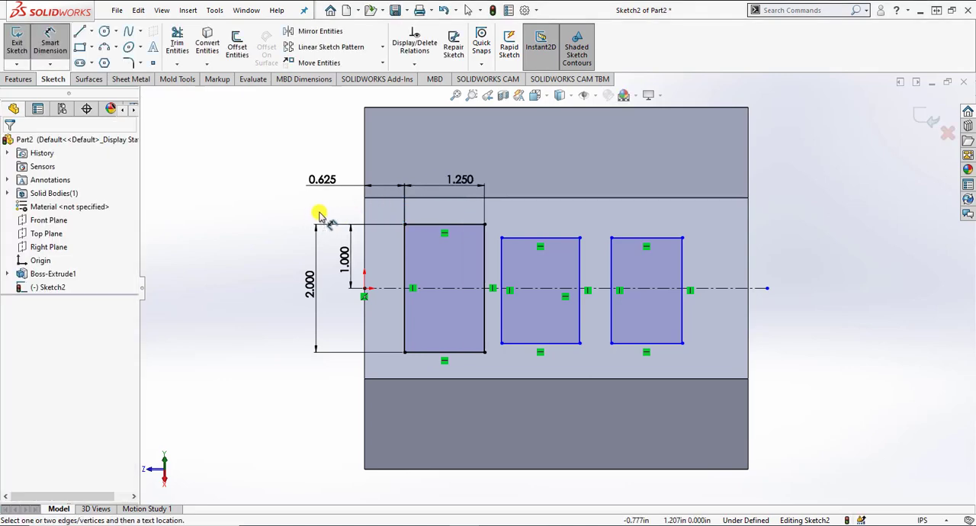
Step: Dimension the gap between the left and middle rectangles as 0.5 in
click(488, 254)
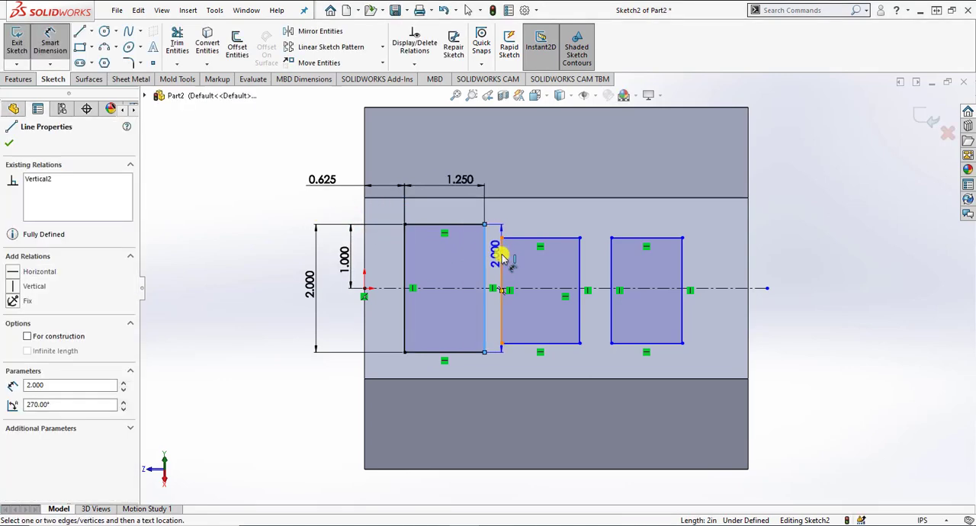
click(499, 253)
click(500, 158)
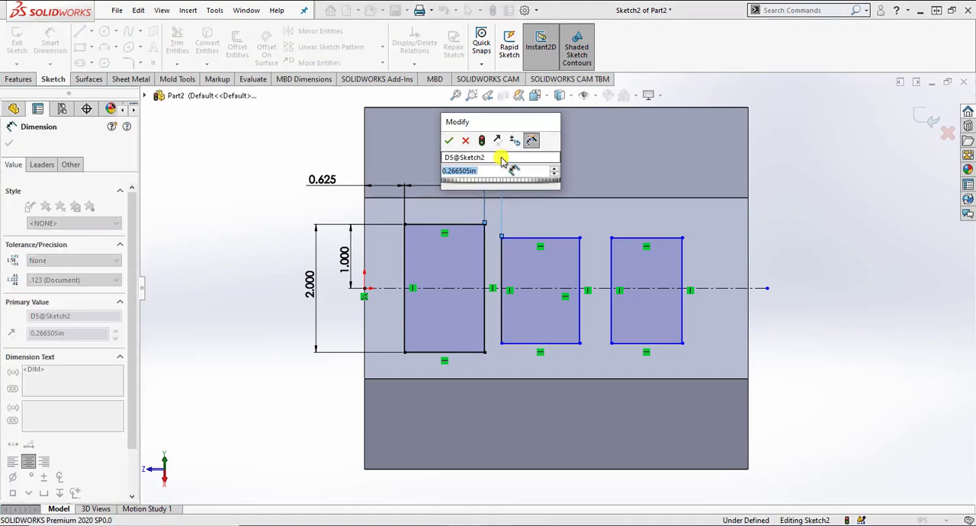
text(1.25)
key(Return)
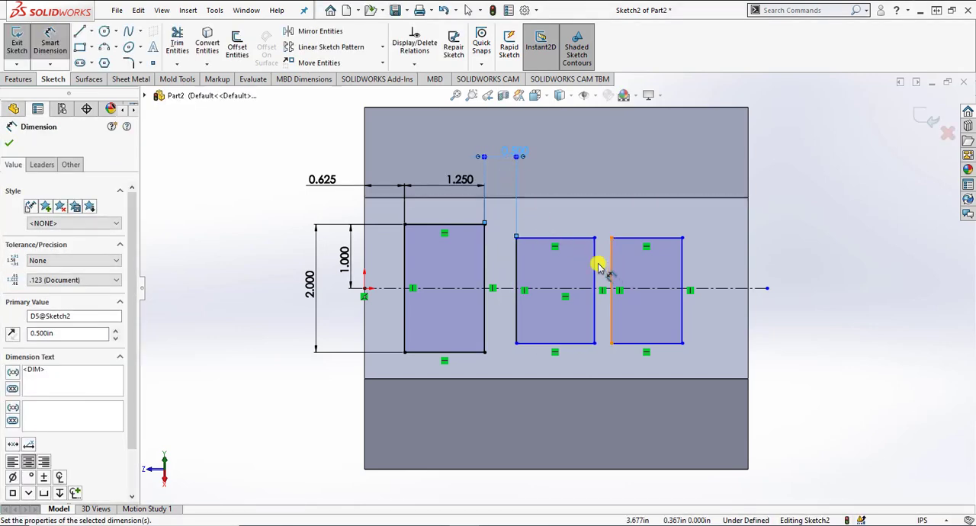
Step: Dimension the gap between the middle and right rectangles as 0.5 in and end dimensioning
click(594, 258)
click(611, 258)
click(603, 181)
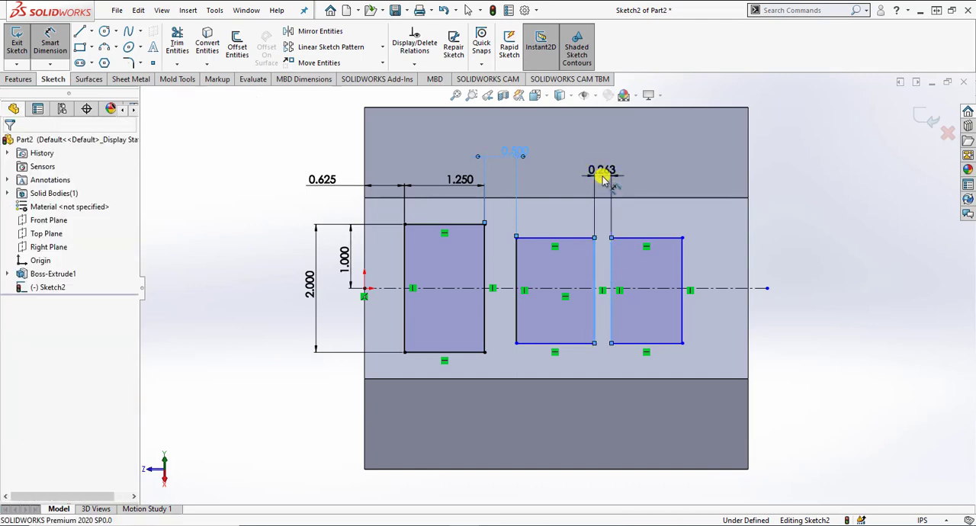
text(.5)
key(Return)
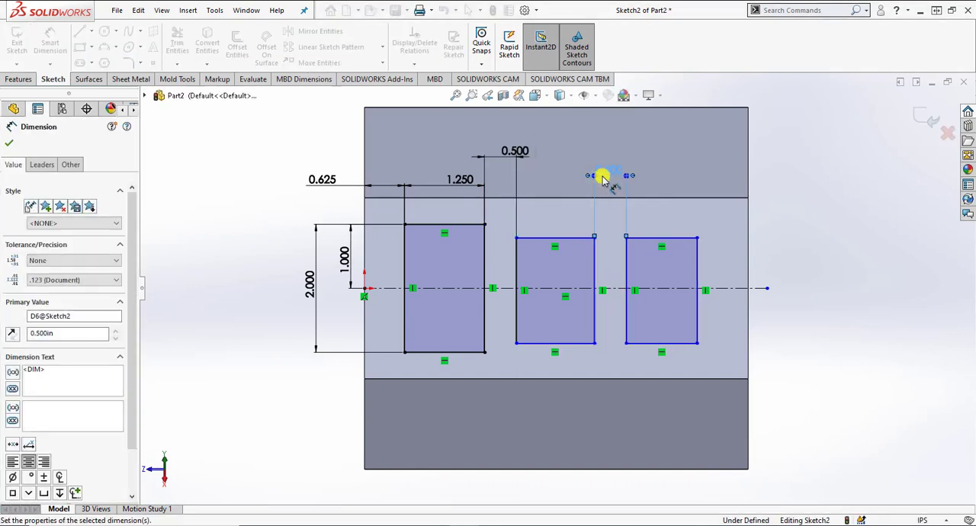
key(Escape)
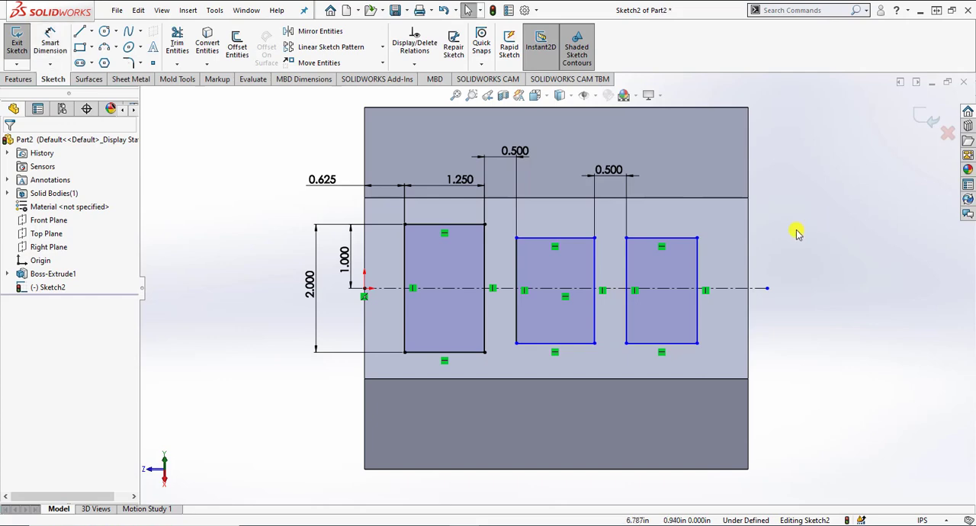
Step: Make the top edges of all three rectangles equal in length with Equal relations
click(564, 243)
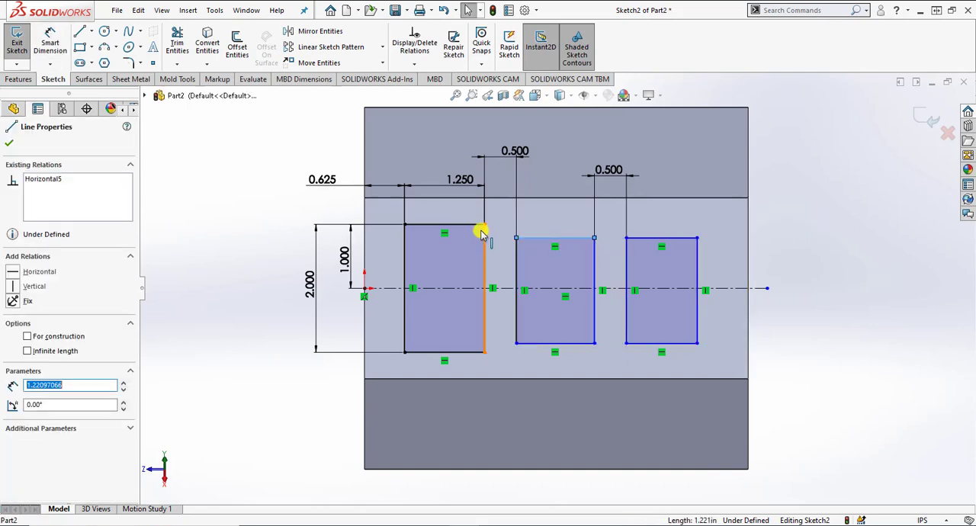
ctrl+click(473, 225)
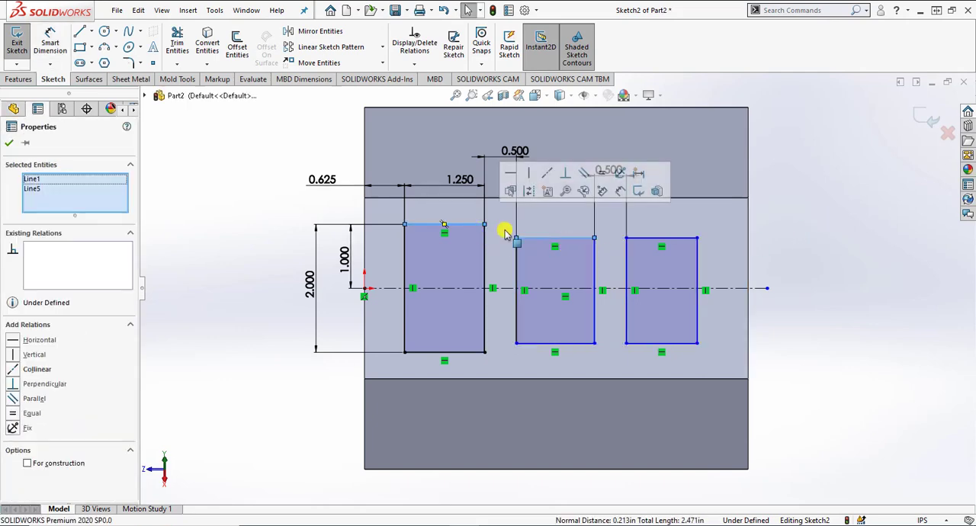
click(601, 173)
click(666, 241)
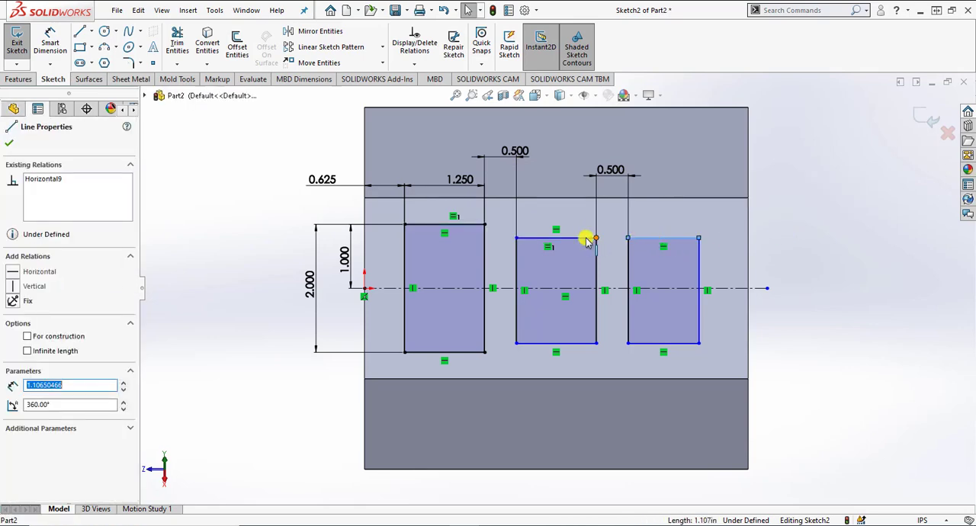
ctrl+click(581, 238)
click(706, 189)
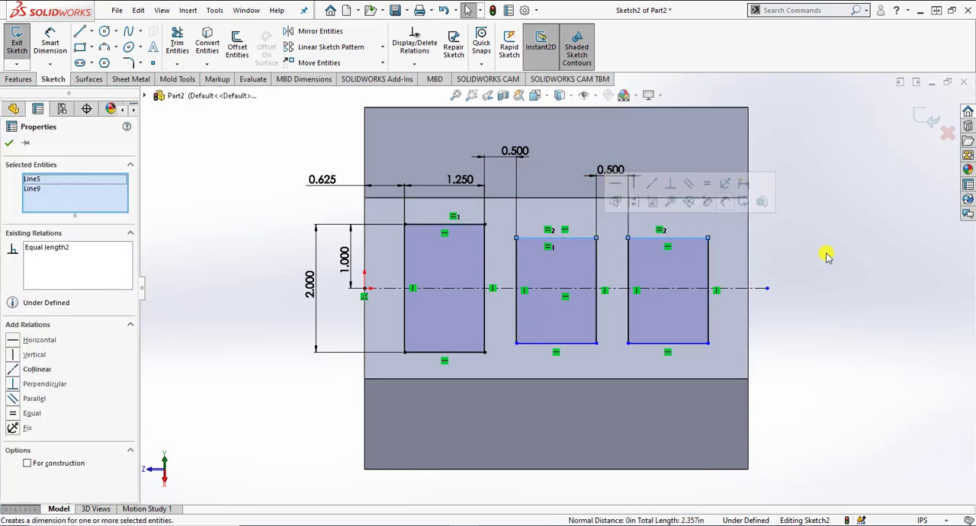
Step: Apply an Equal relation to the left vertical sides of all three rectangles
click(516, 266)
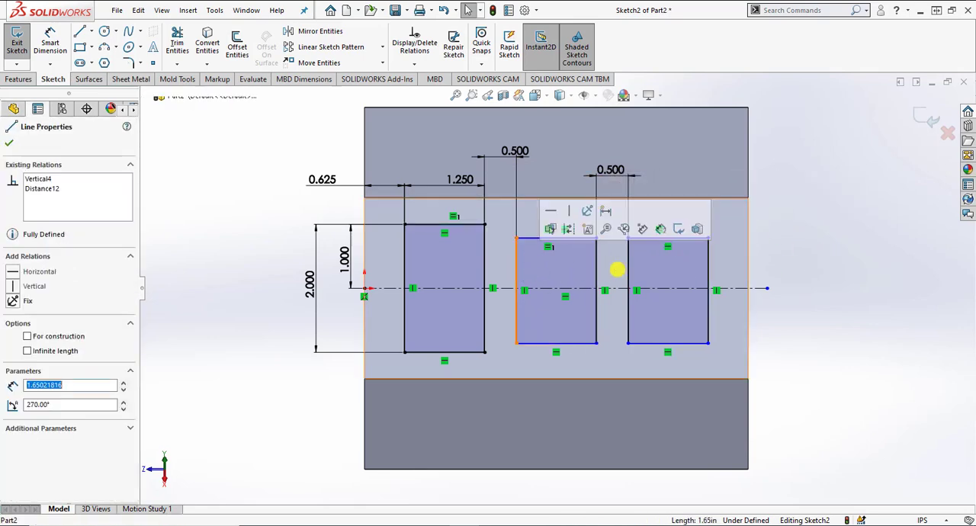
ctrl+click(627, 267)
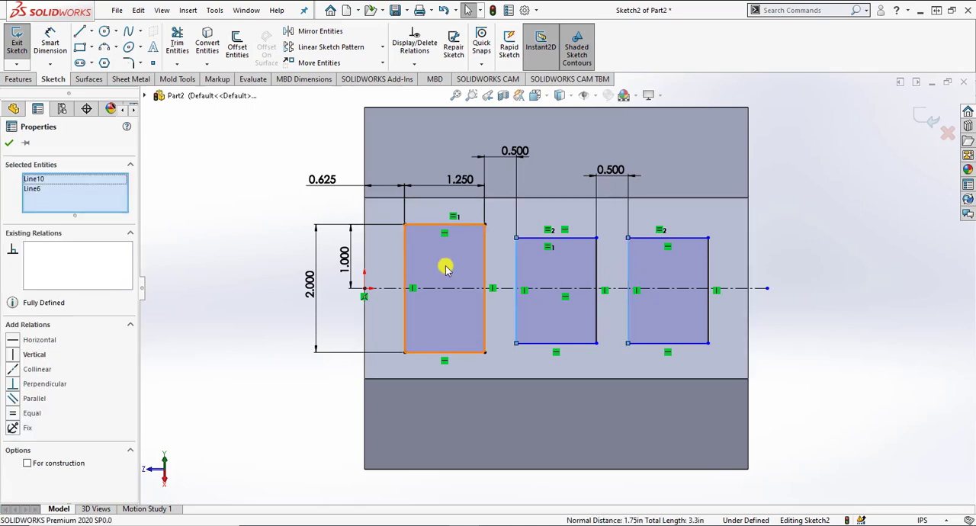
ctrl+click(404, 262)
click(513, 206)
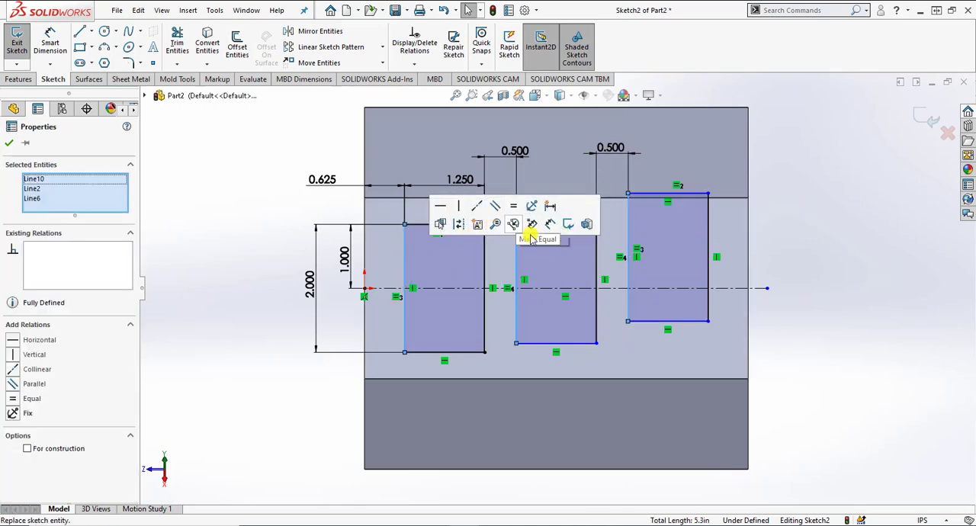
click(798, 266)
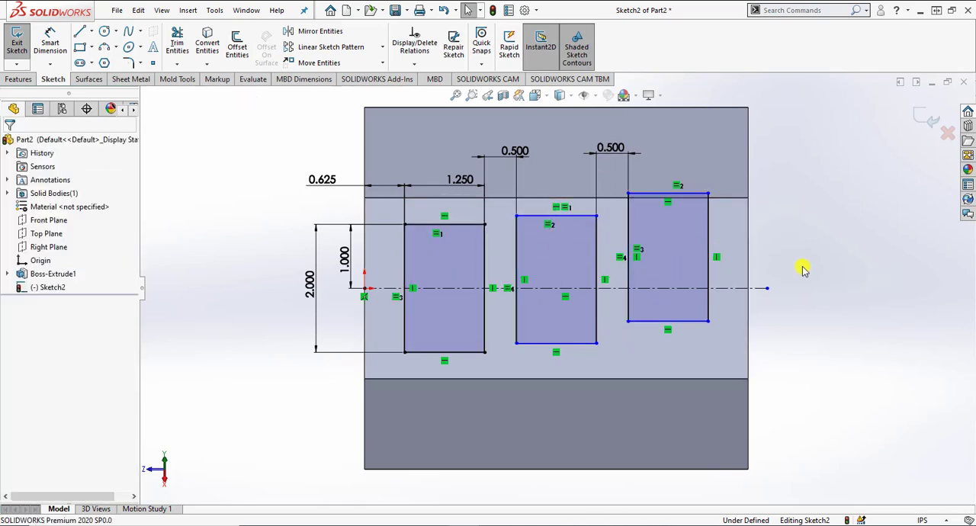
Step: Align the three rectangles' bottom edges with a Horizontal relation between the left one's lower-right corner and the other two's lower-left corners
click(484, 352)
ctrl+click(516, 343)
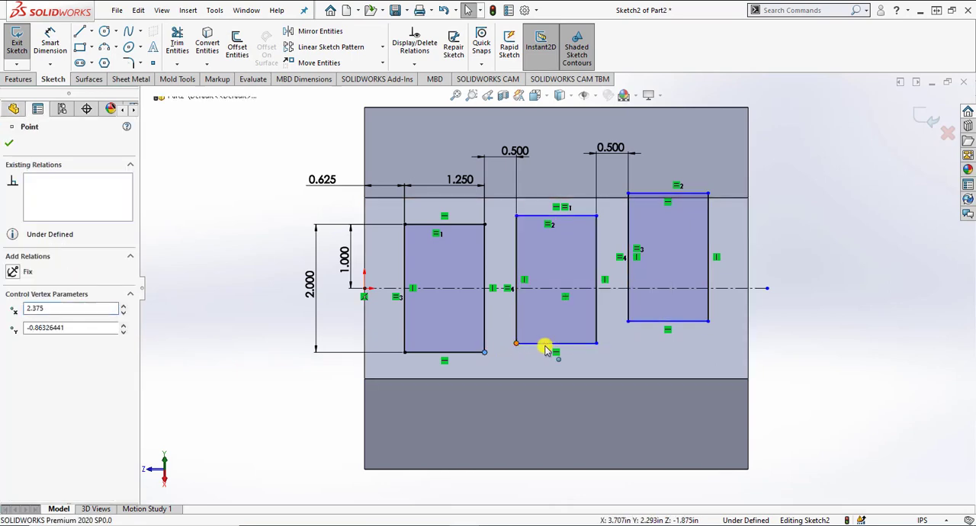
ctrl+click(627, 321)
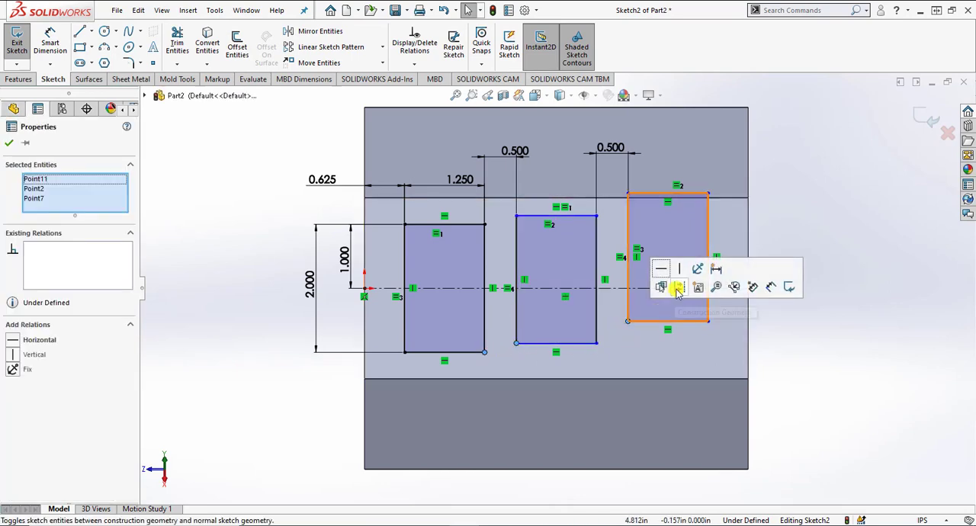
click(660, 267)
click(804, 359)
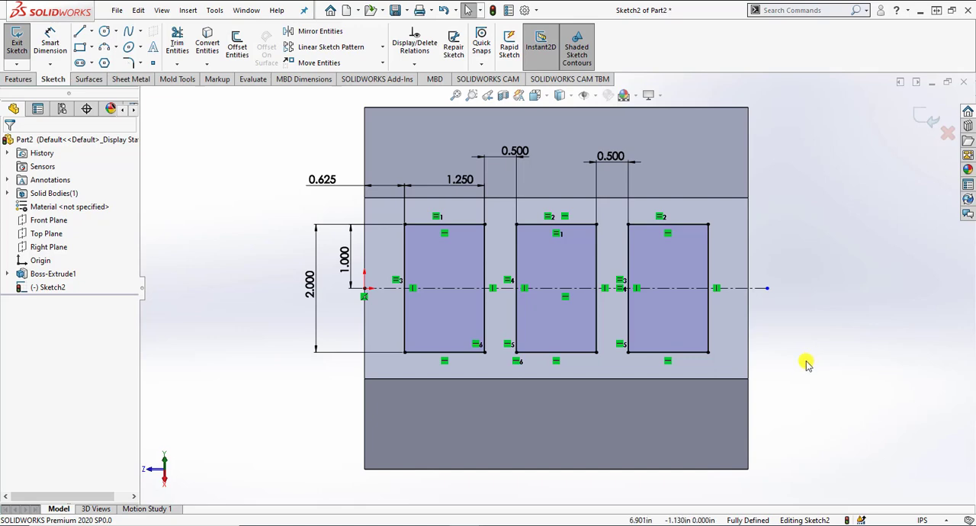
Step: Apply 0.08 in sketch fillets to the four corners of the left rectangle, accepting removal of the equal relations
click(129, 63)
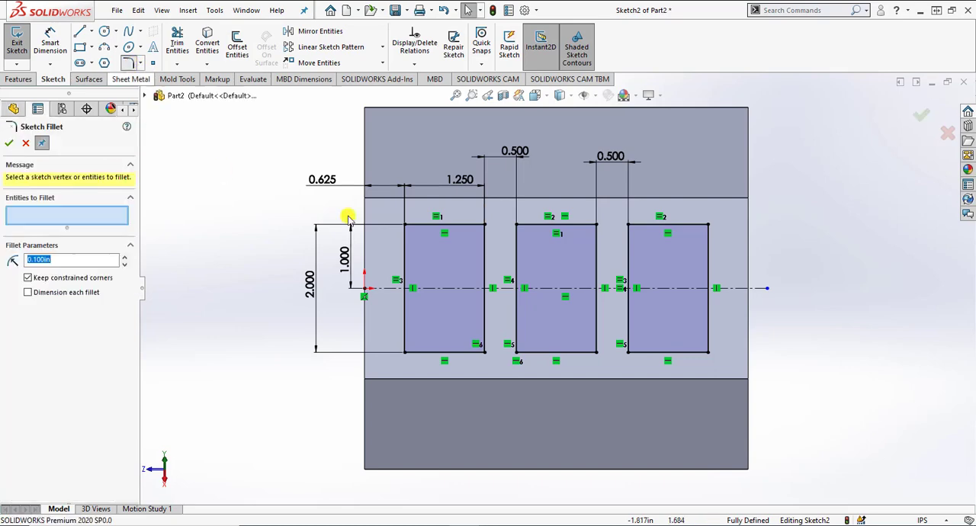
click(405, 224)
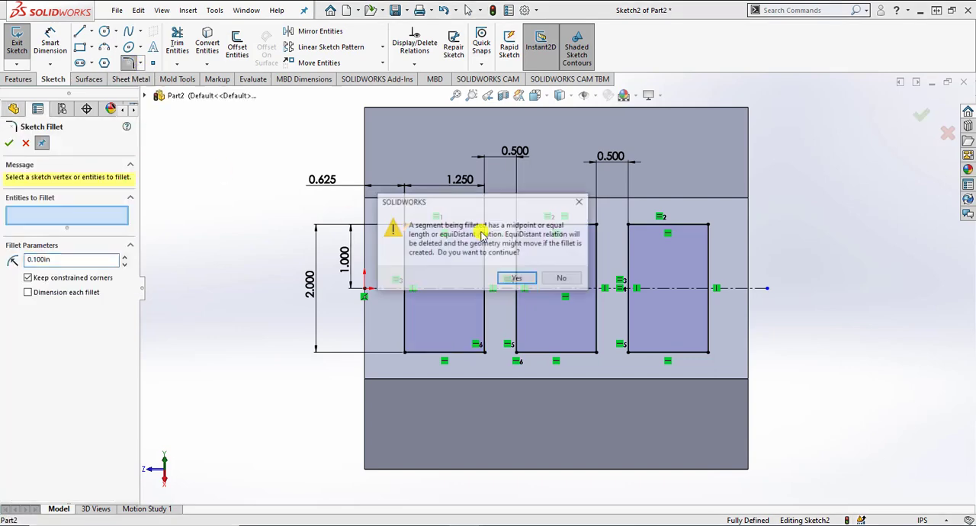
click(517, 279)
drag(98, 262, 23, 262)
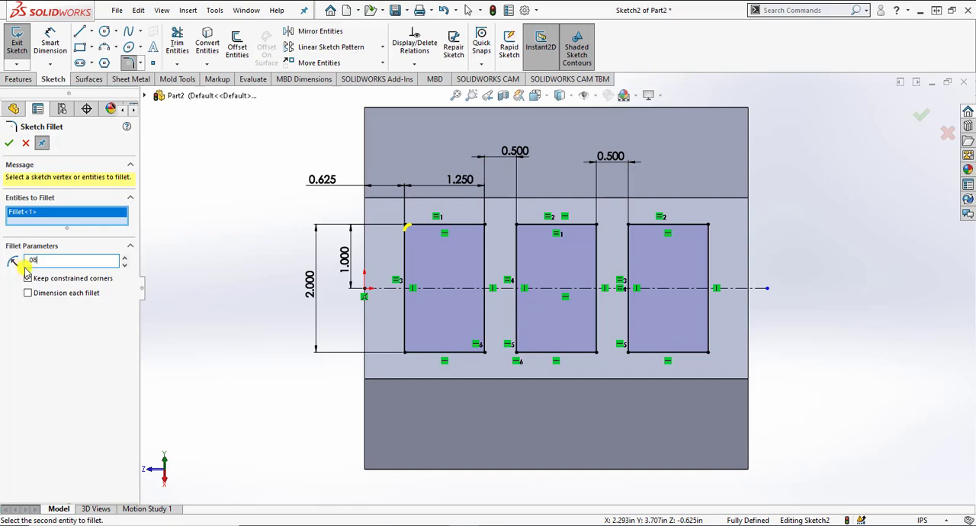
key(Return)
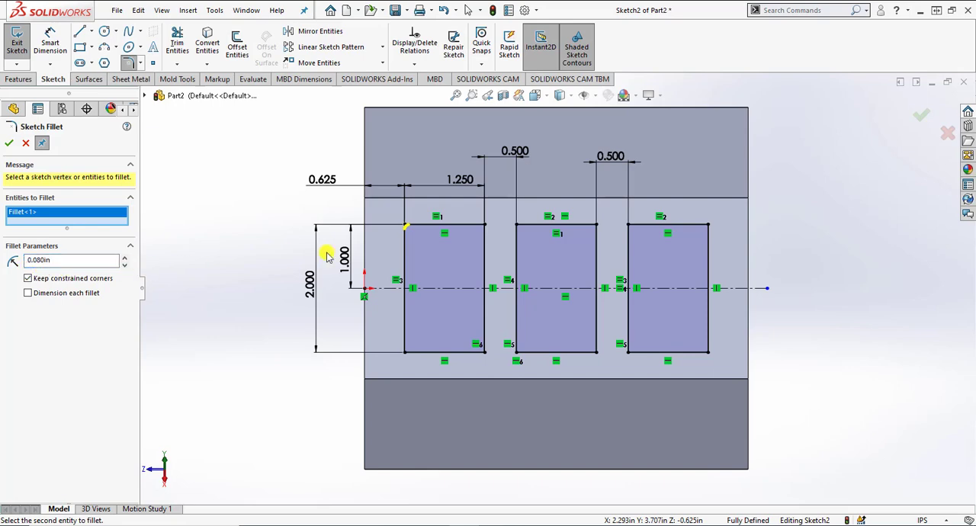
click(483, 225)
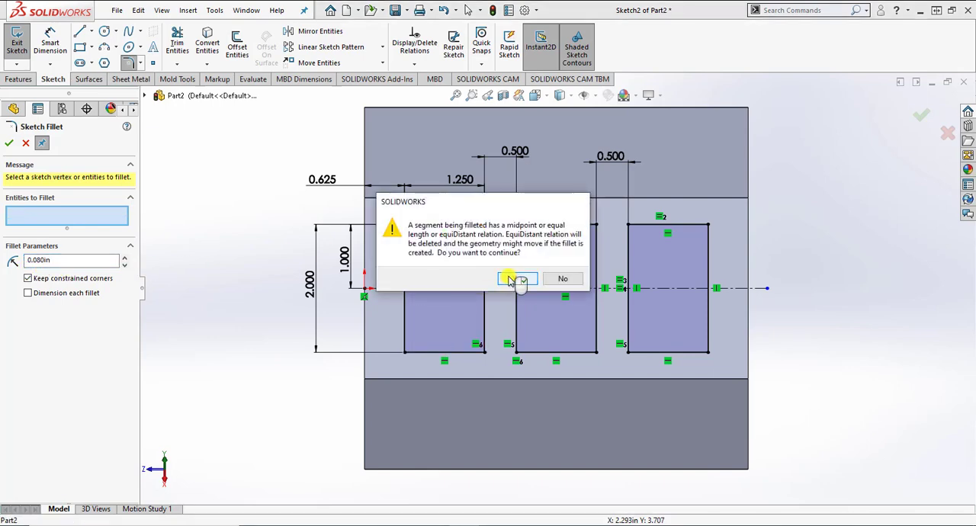
click(510, 280)
click(405, 352)
key(Return)
click(484, 353)
Step: Add the middle rectangle's corners to the 0.08 in sketch fillet selection
key(Return)
click(517, 352)
key(Return)
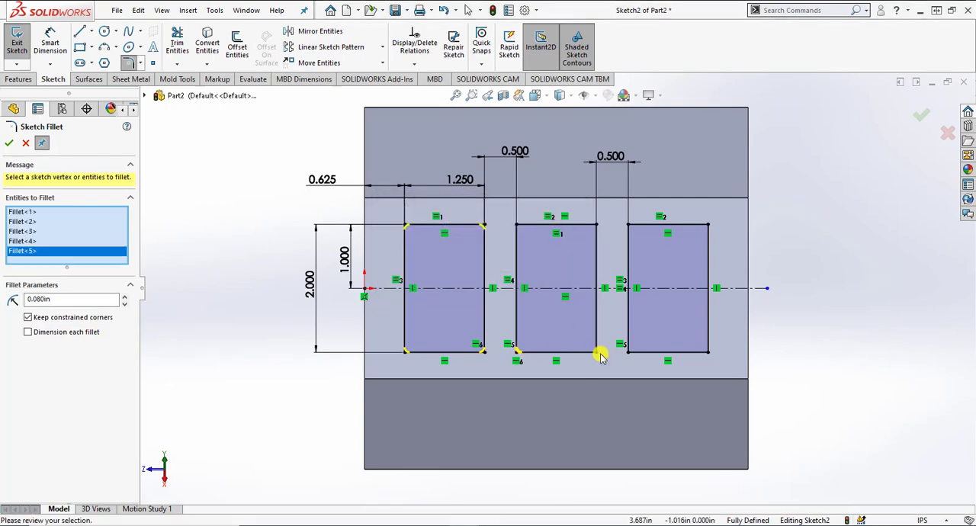
click(596, 352)
click(596, 225)
click(516, 279)
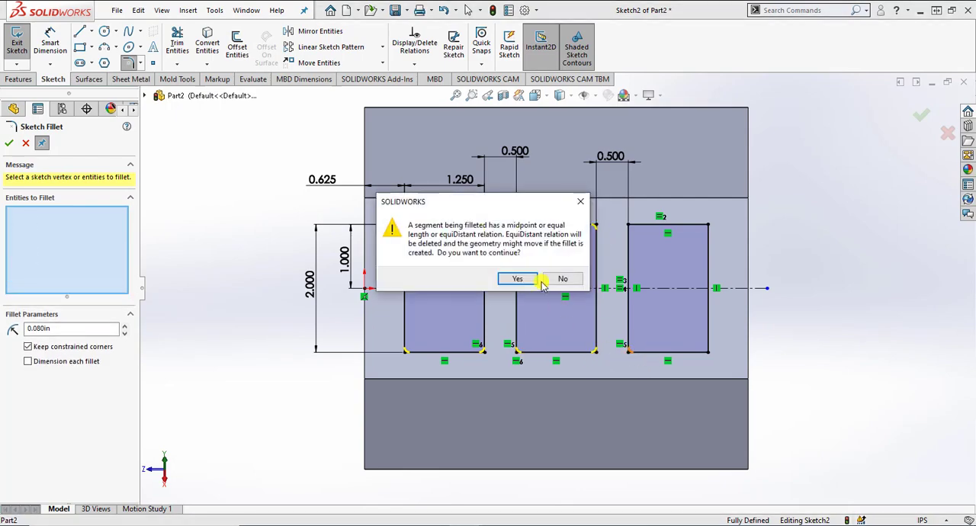
Step: Add the right rectangle's four corners to the 0.08 in sketch fillet and finish the fillets on all three rectangles
click(526, 280)
click(708, 352)
click(708, 225)
click(522, 279)
click(628, 225)
click(523, 279)
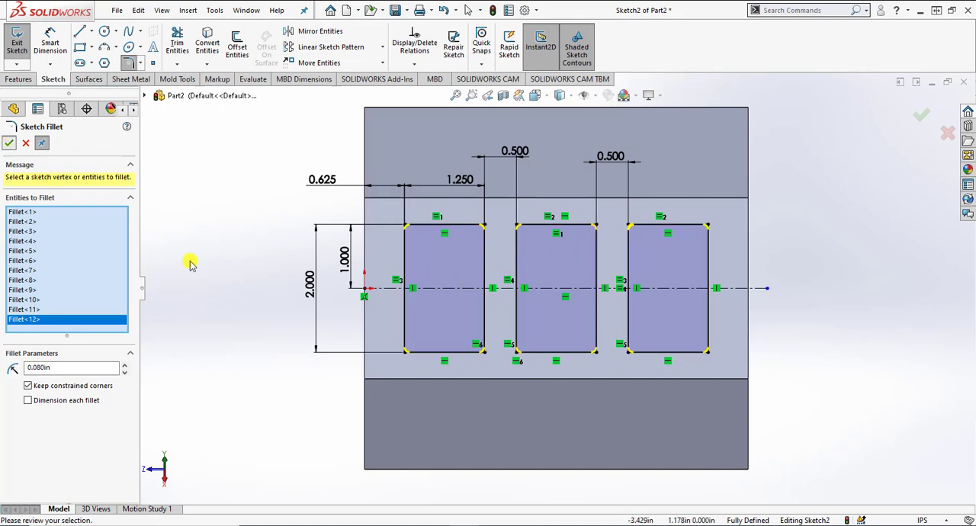
key(Return)
click(8, 142)
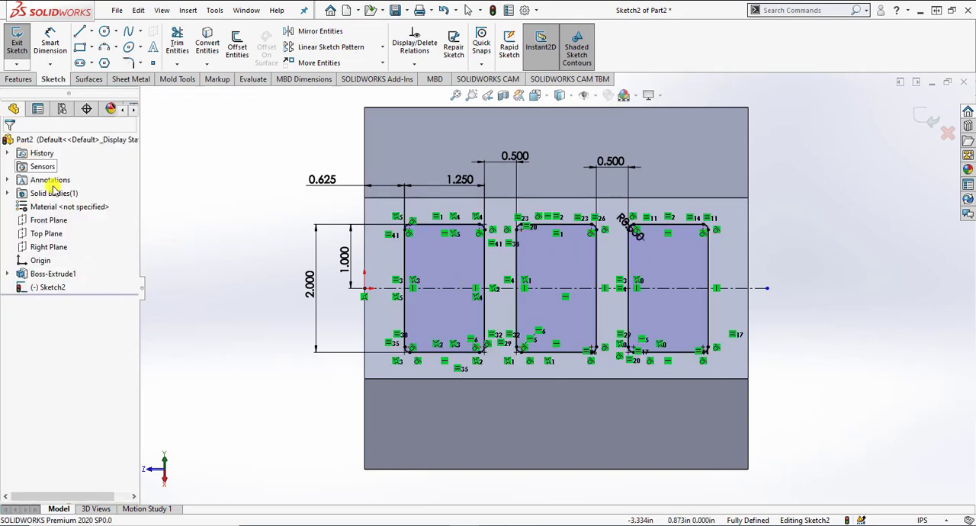
Step: Cut-extrude the three filleted rectangles as blind pockets into the sloped face
click(14, 80)
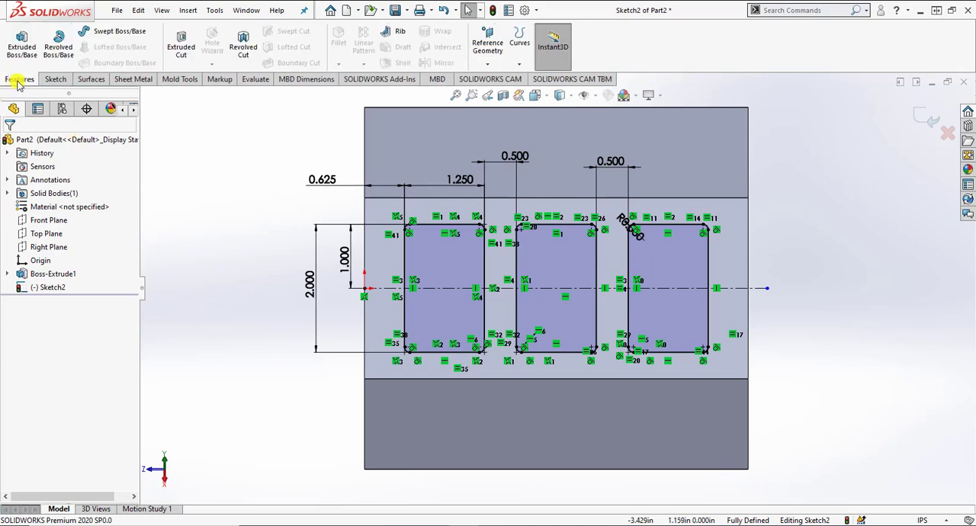
click(181, 44)
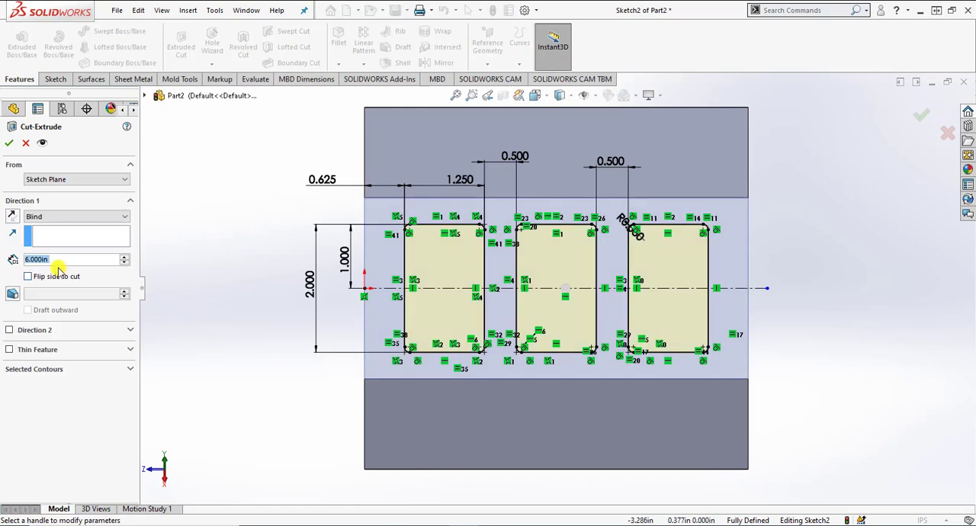
text(5)
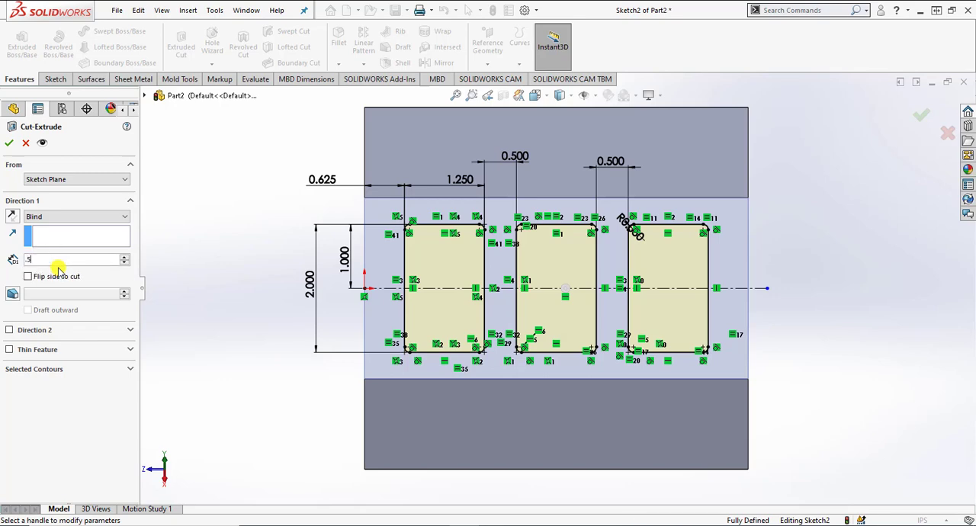
click(9, 143)
middle_drag(276, 327, 327, 312)
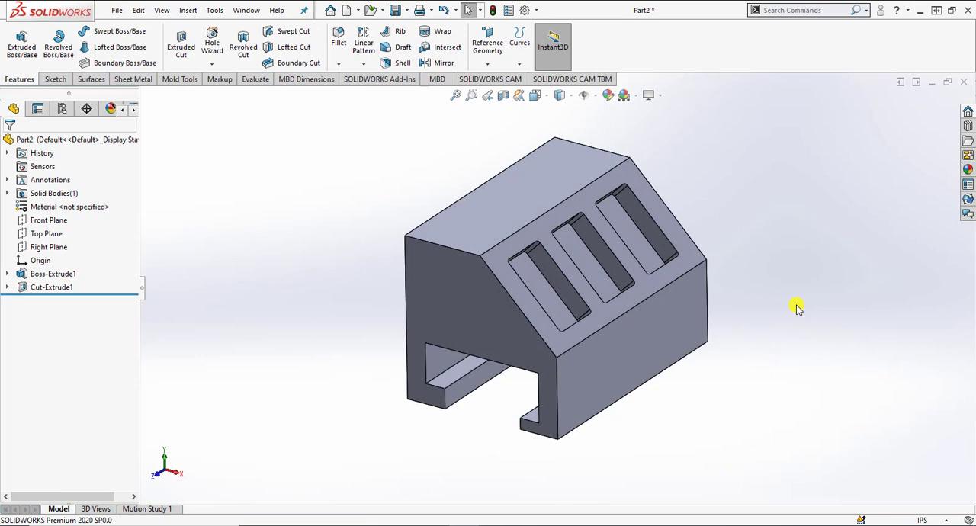
Step: Start a Hole Wizard counterbore hole on the vertical face using the ANSI Inch standard
click(604, 385)
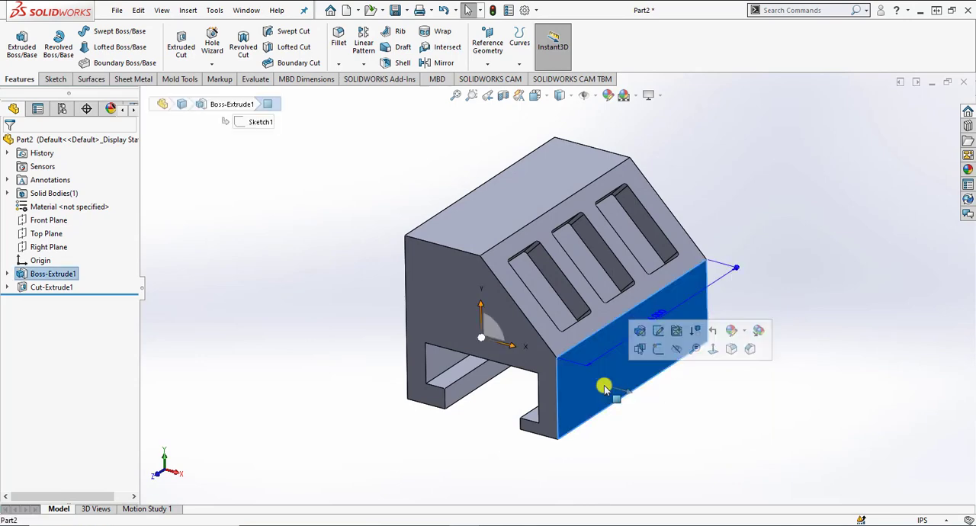
click(213, 66)
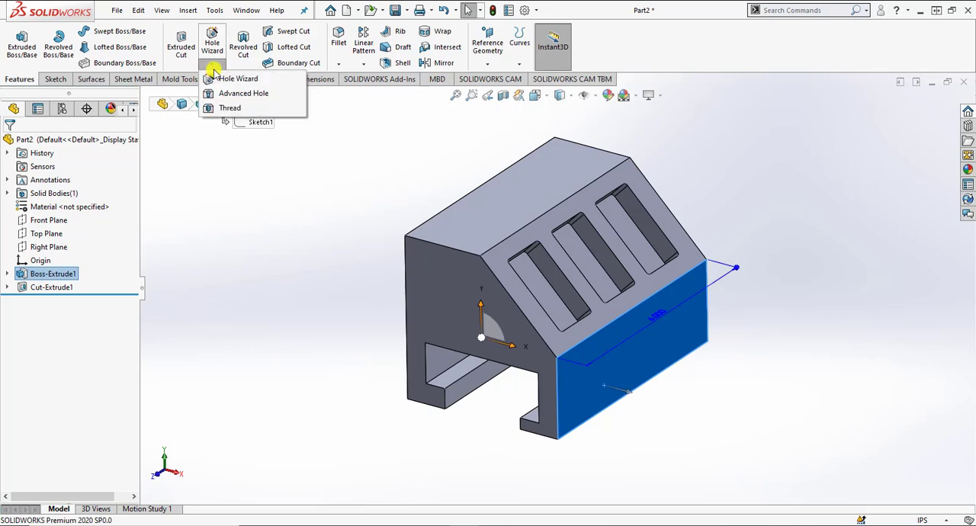
click(214, 52)
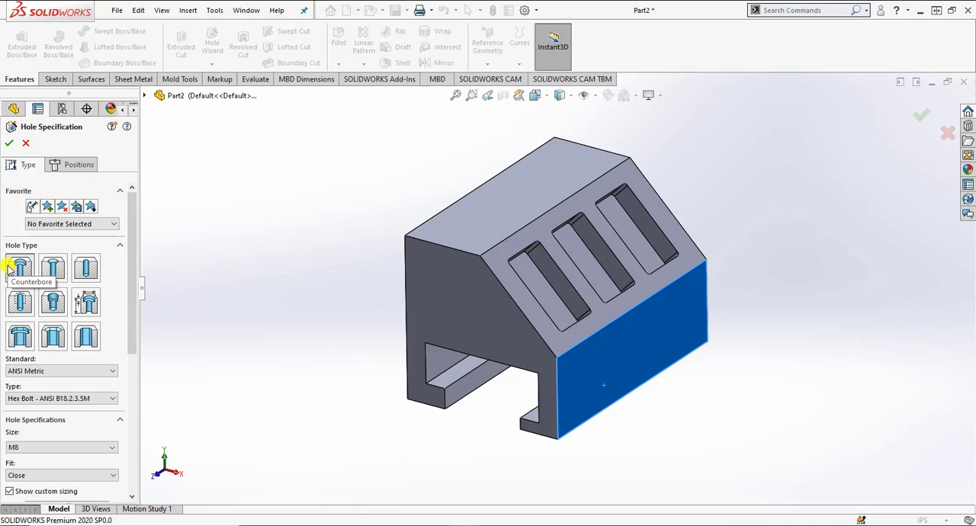
drag(131, 244, 131, 297)
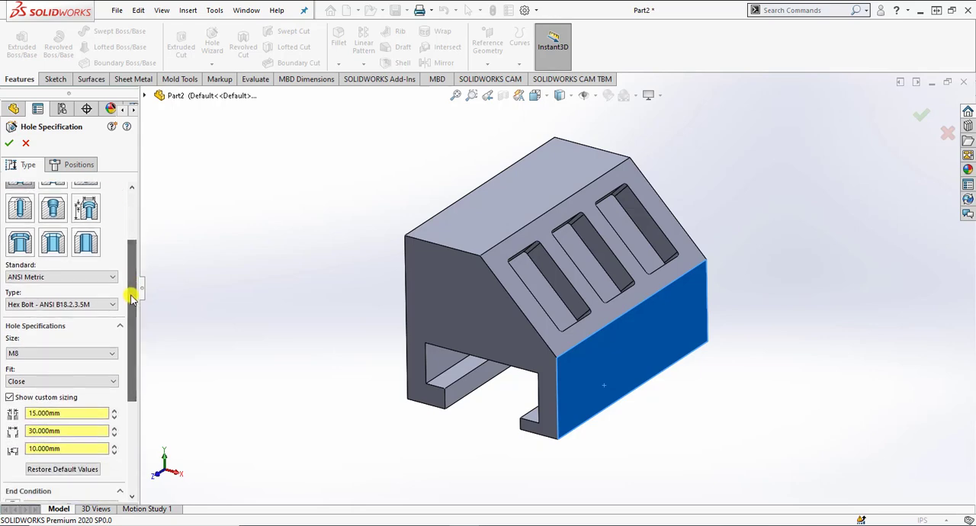
click(87, 278)
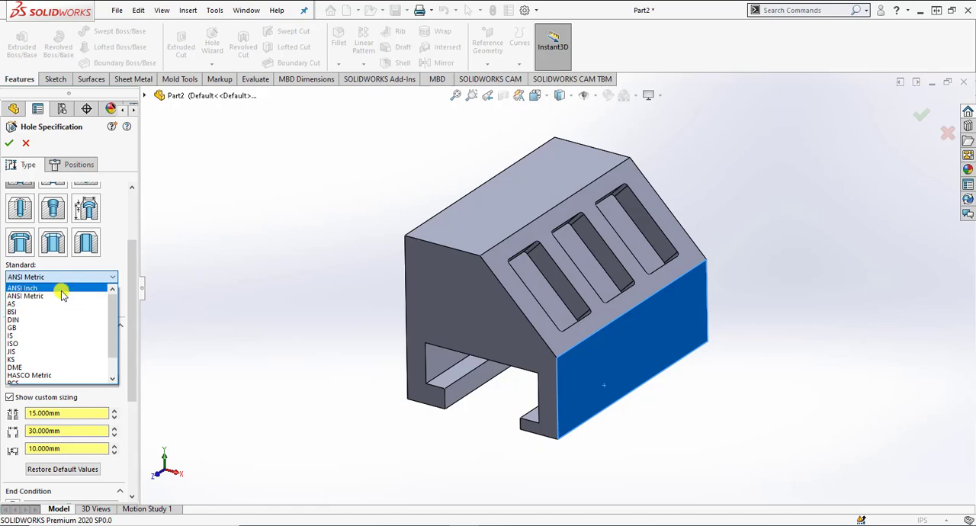
click(63, 289)
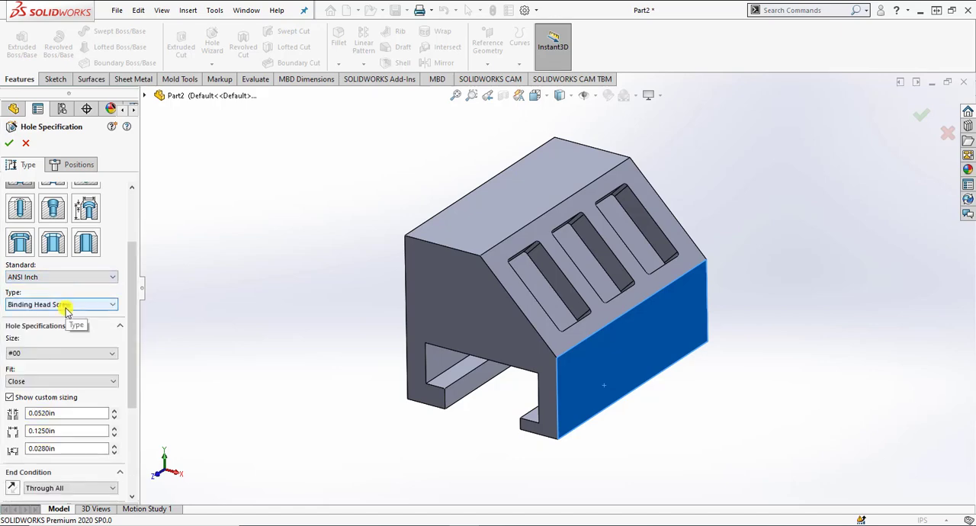
Step: Set the counterbore's size to 1/4 with a Normal fit
click(58, 353)
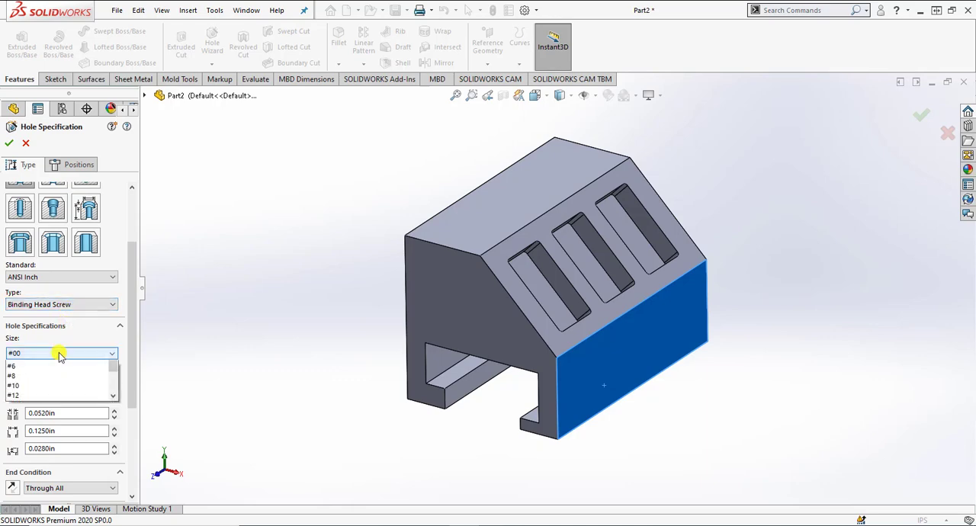
scroll(42, 420, down, 1)
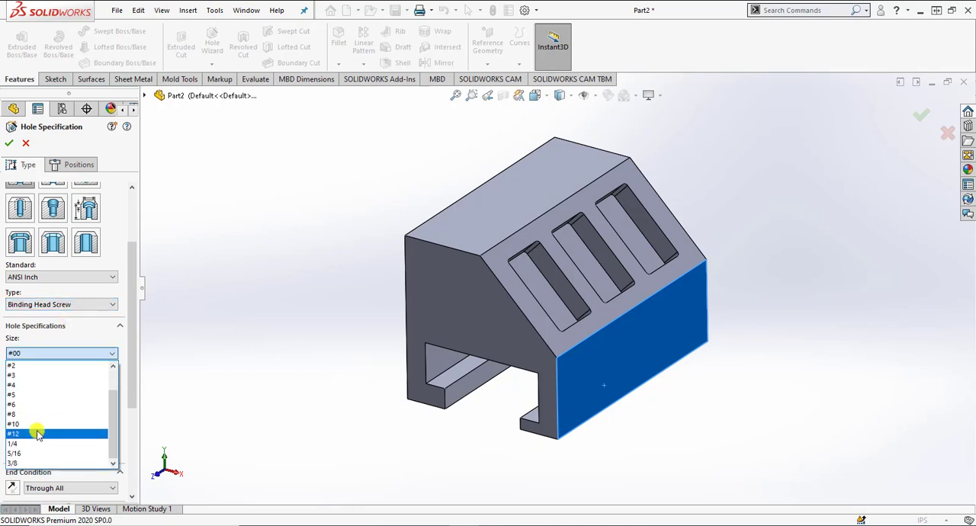
click(34, 434)
click(46, 352)
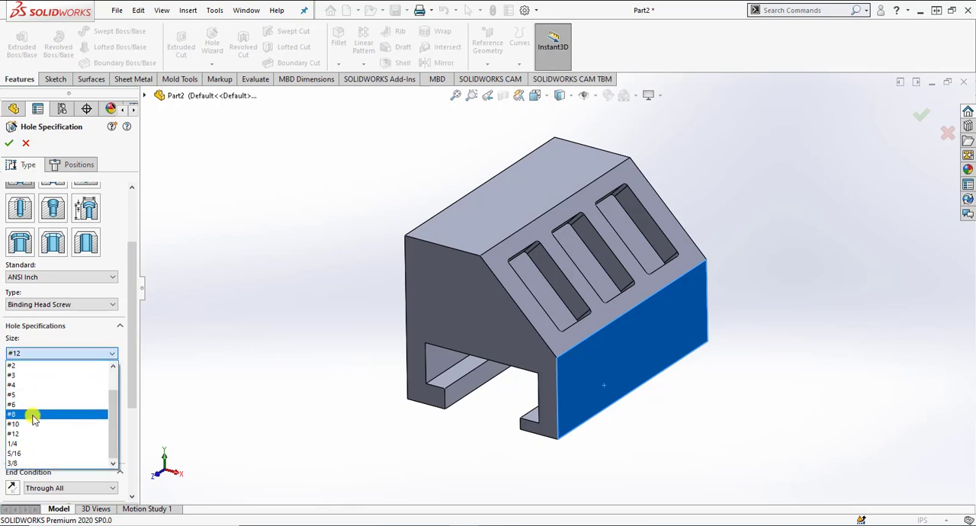
click(26, 445)
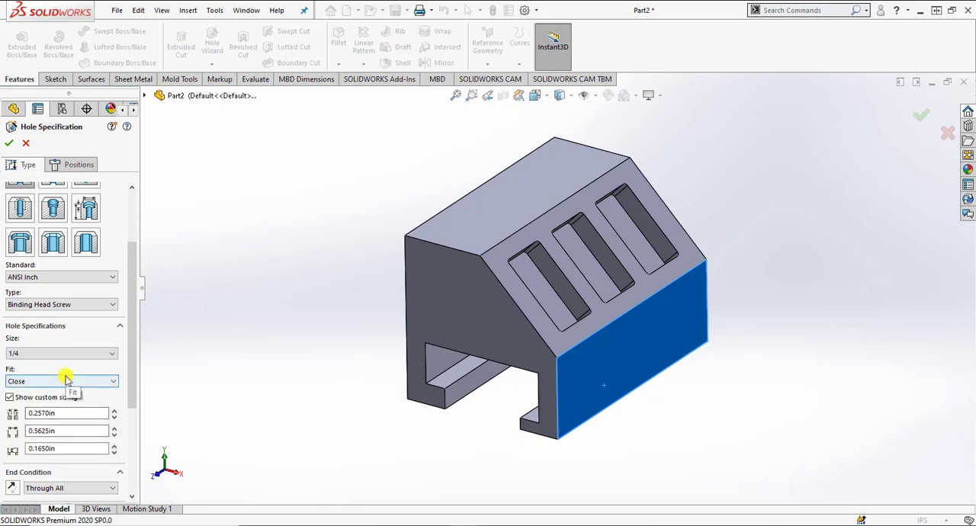
click(53, 383)
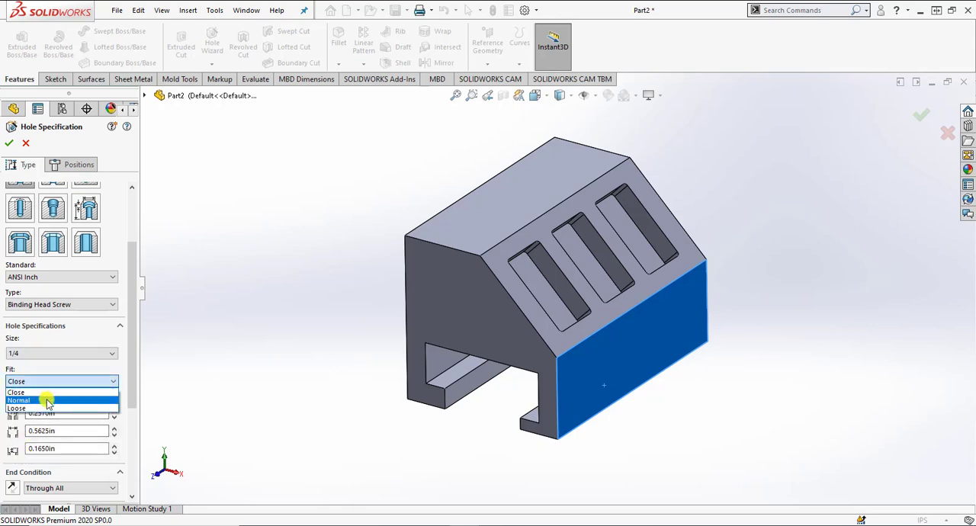
click(48, 398)
Step: Customize the counterbore with a 0.625 in through-hole diameter, 0.875 in counterbore diameter and 0.25 in counterbore depth
drag(131, 385, 130, 430)
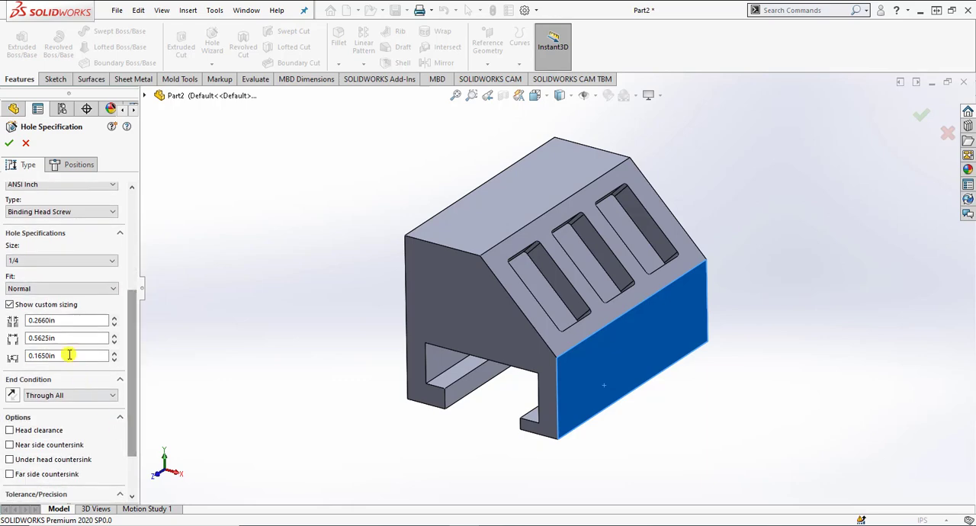
click(62, 320)
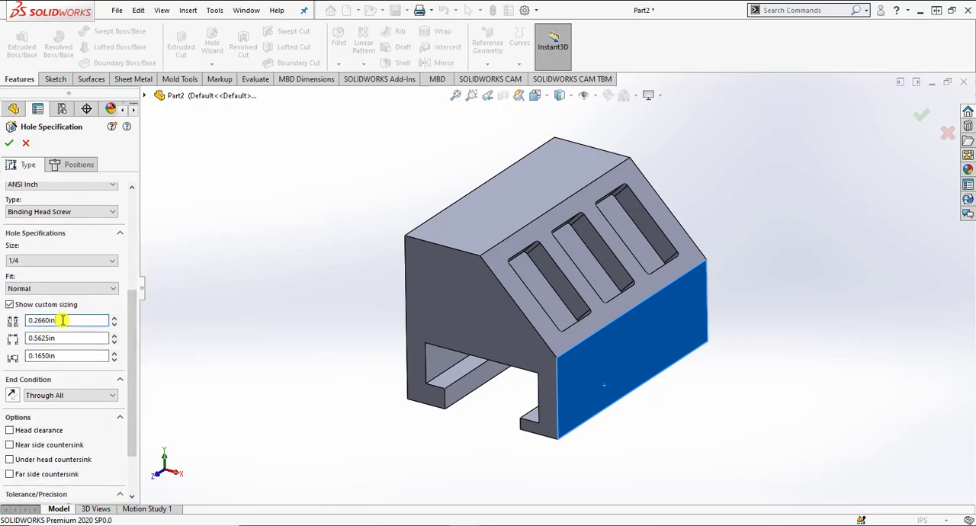
drag(62, 320, 2, 324)
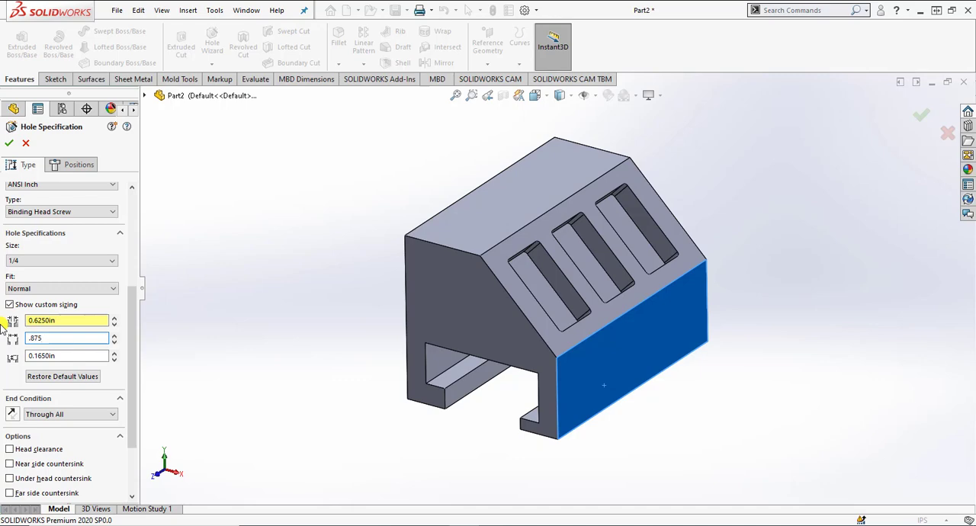
key(Tab)
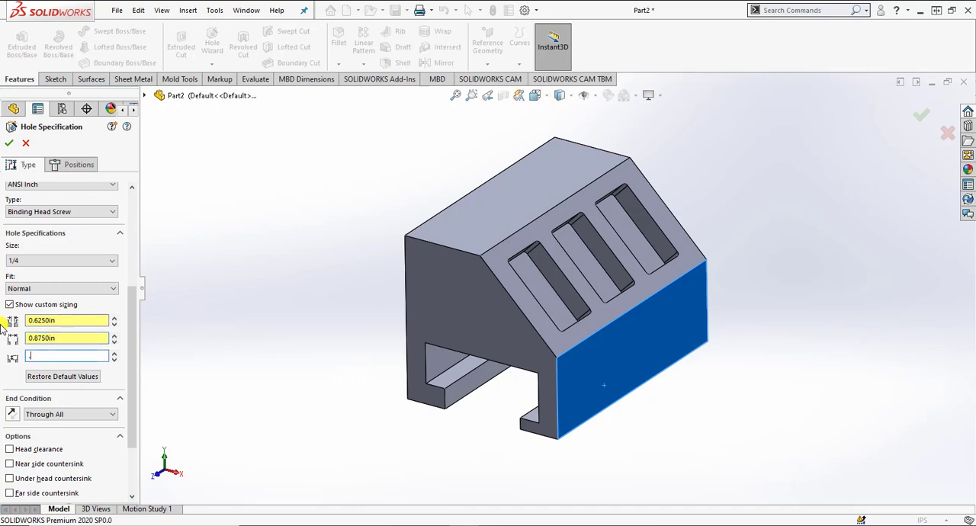
key(Tab)
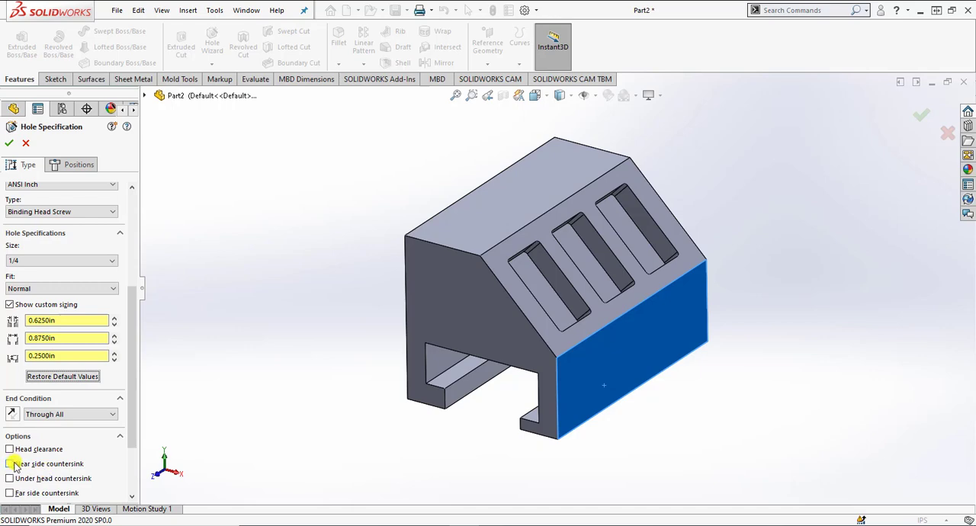
Step: Set the hole's end condition to Blind with a depth of 0.625 in
click(70, 416)
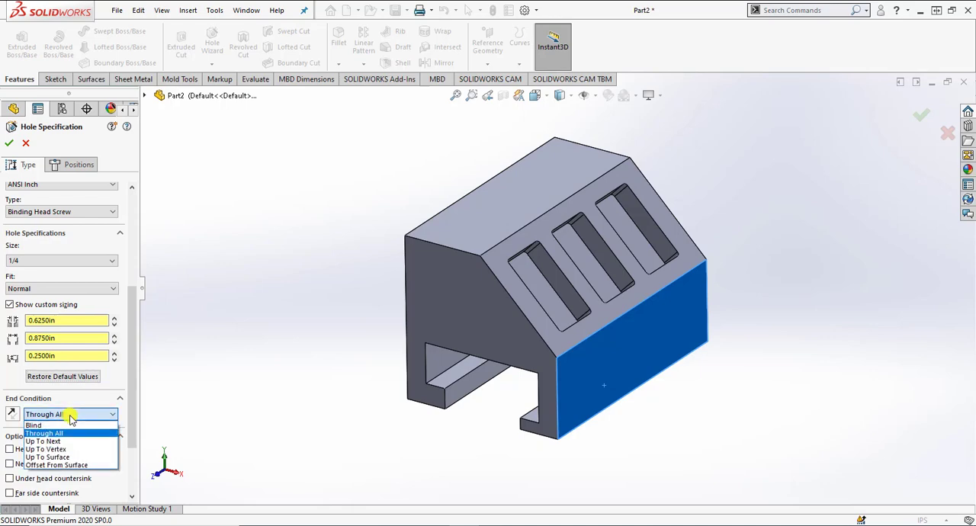
click(33, 425)
drag(65, 429, 23, 429)
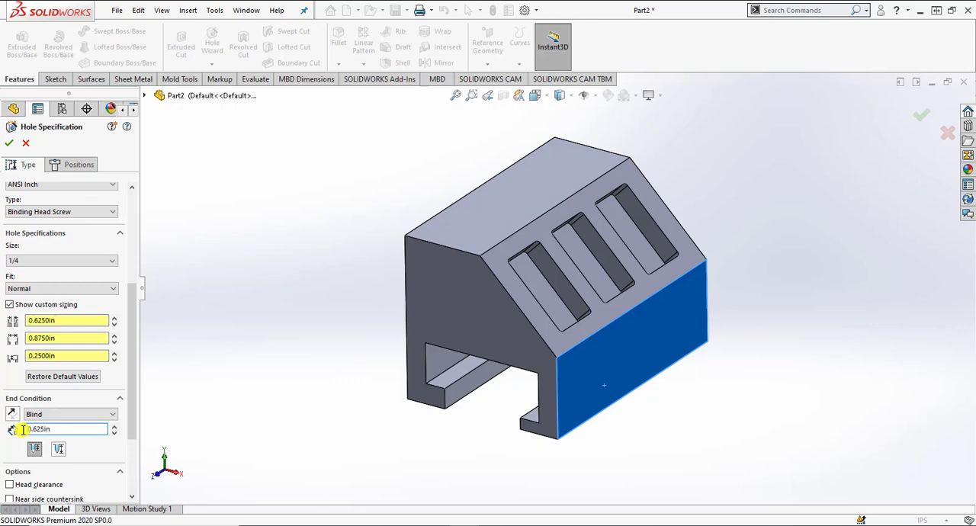
Step: Place one hole on the vertical face and dimension its center 1 in above the face's bottom edge
click(77, 166)
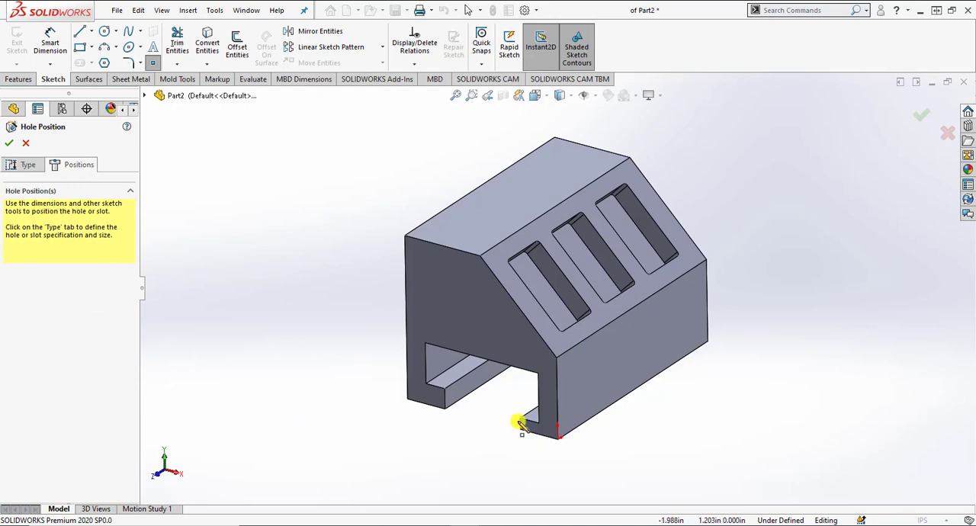
click(596, 384)
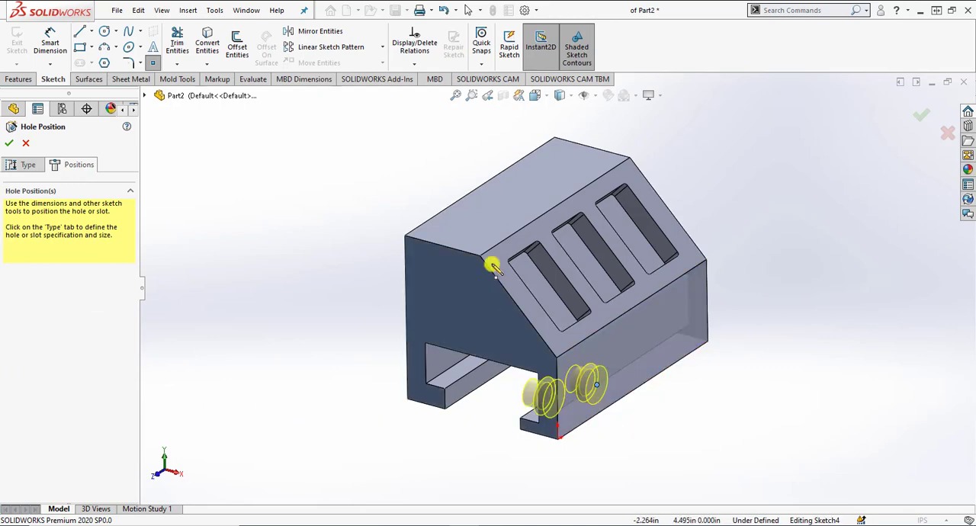
click(50, 42)
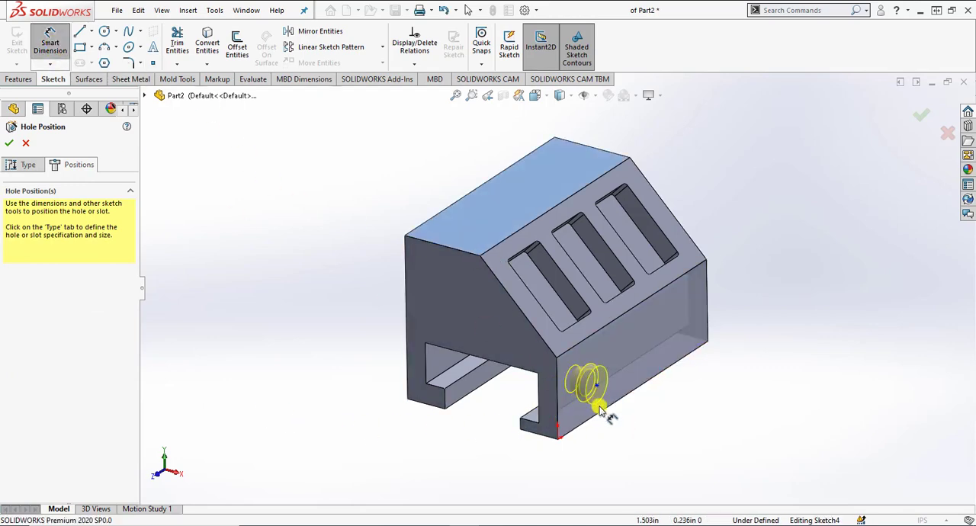
click(536, 97)
click(601, 159)
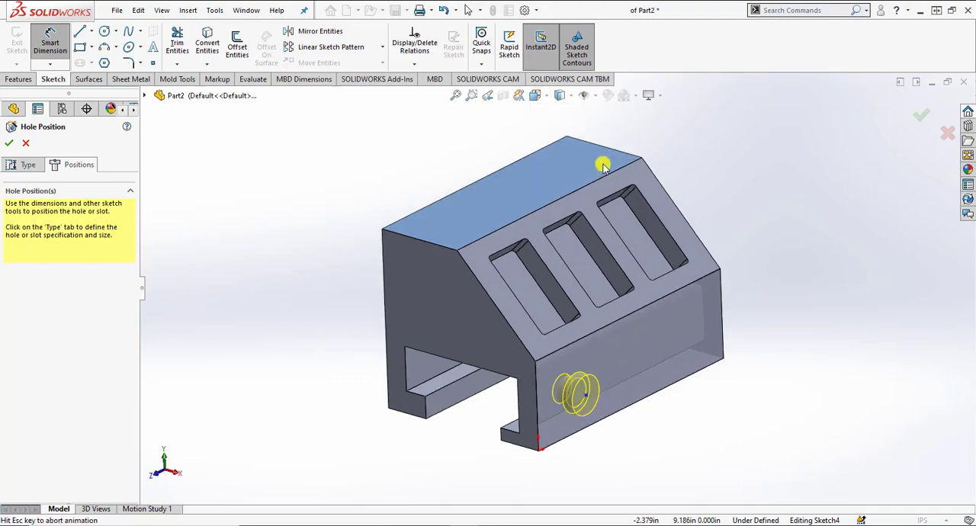
click(413, 444)
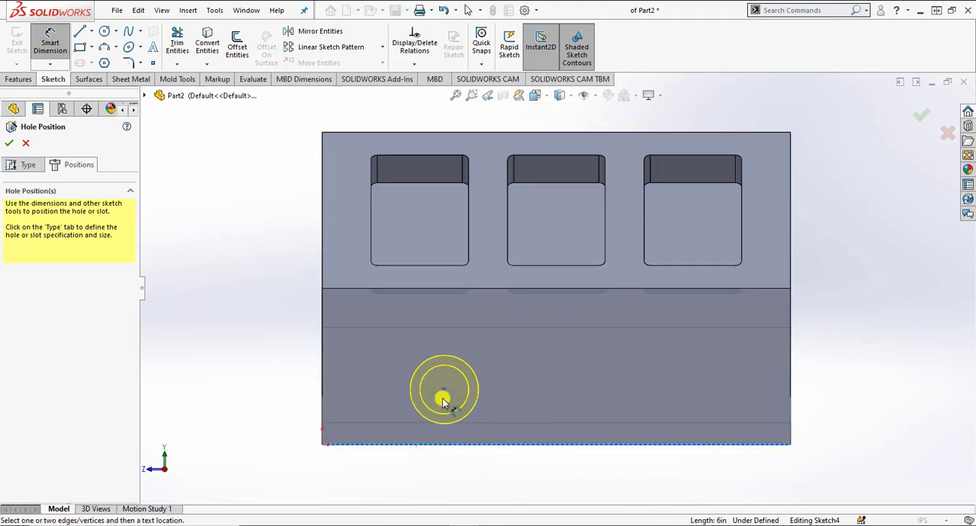
click(444, 393)
click(263, 404)
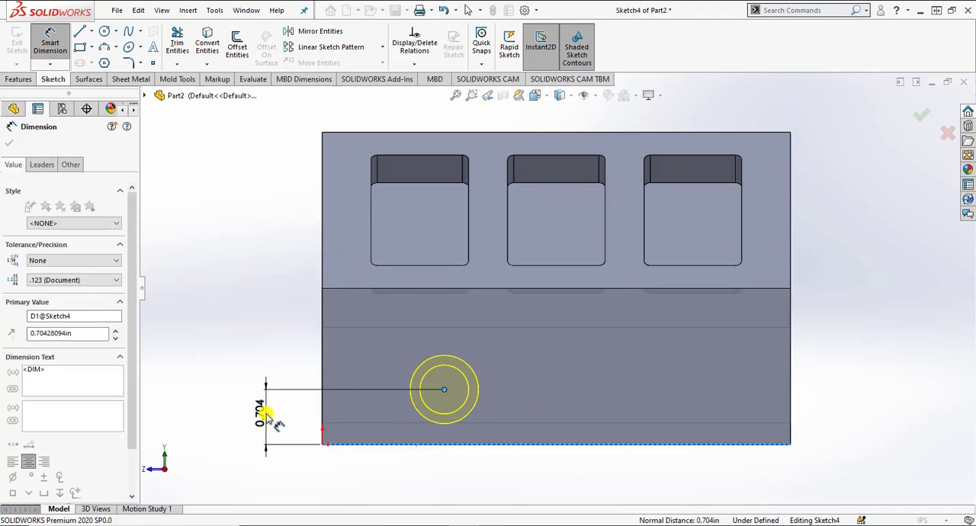
text(1)
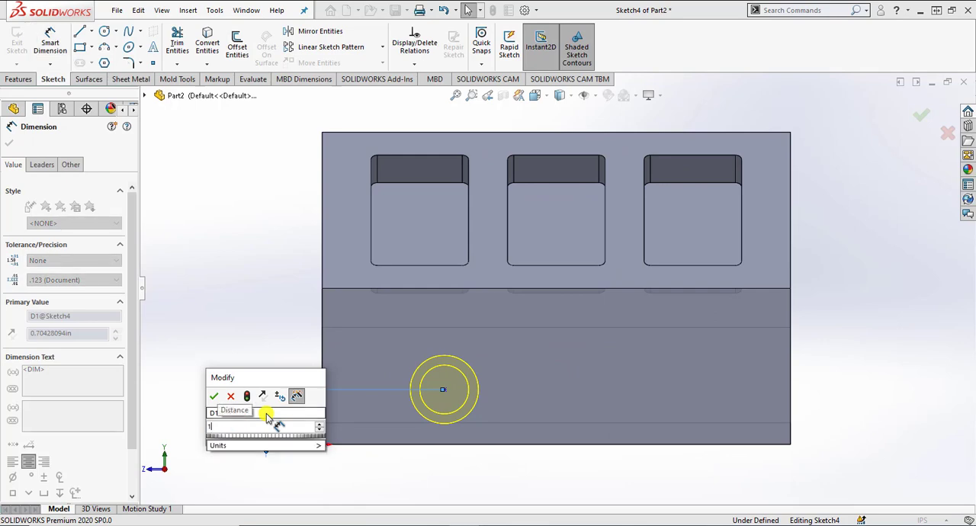
key(Return)
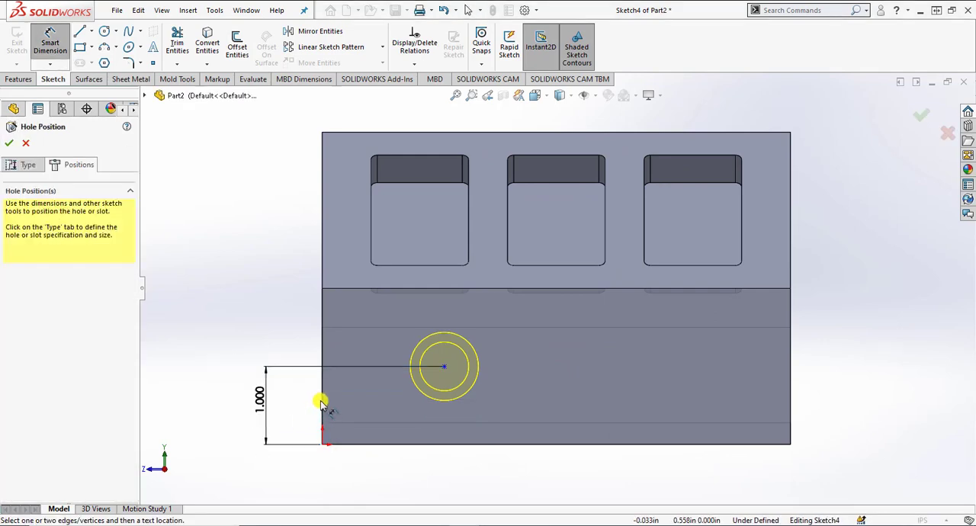
Step: Dimension the hole center 1 in from the vertical face's nearer side edge and finish the counterbore hole
click(323, 399)
click(446, 371)
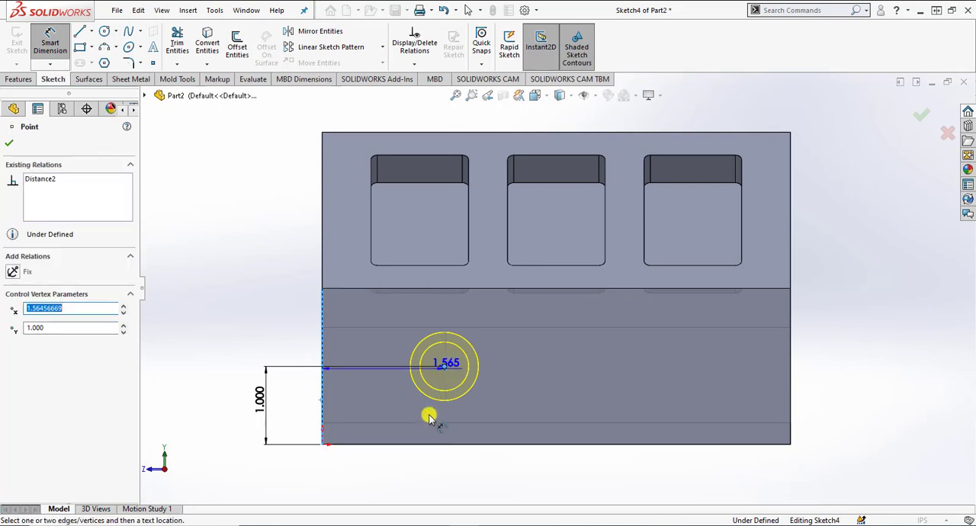
click(404, 489)
text(1)
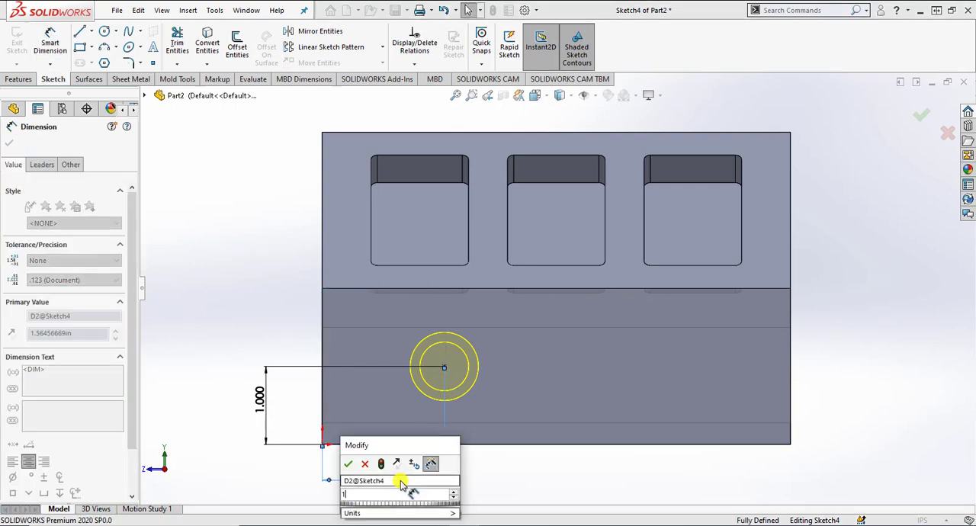
key(Return)
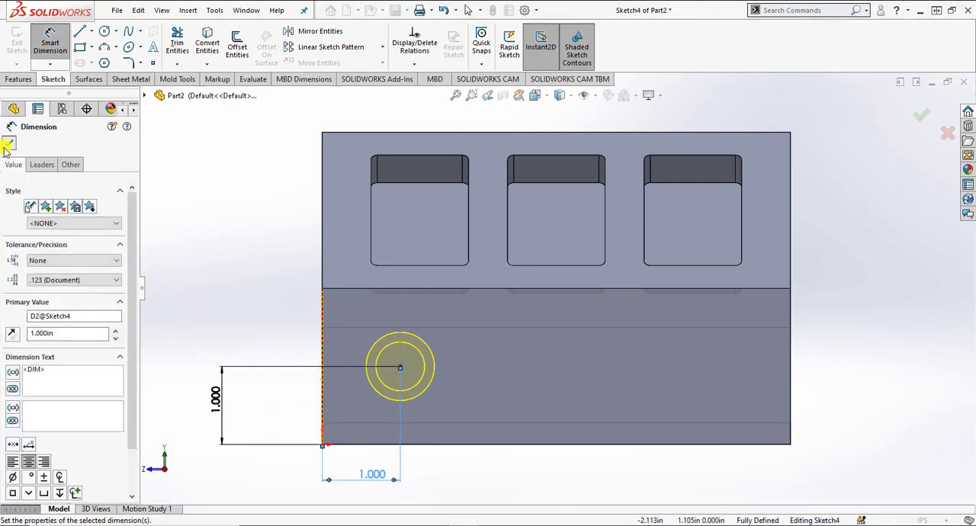
click(8, 144)
click(8, 144)
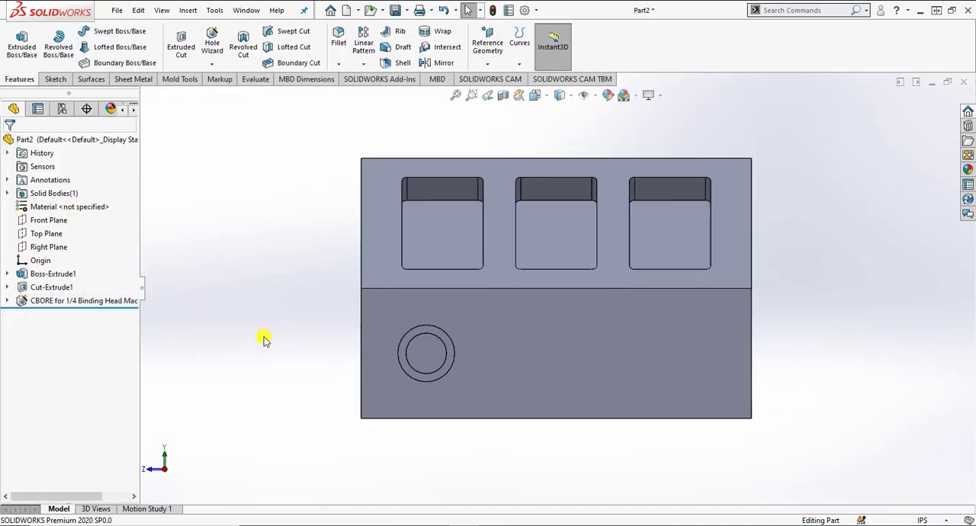
Step: Start a linear pattern of the counterbore hole along the bottom edge of the holed vertical face
middle_drag(263, 340, 338, 409)
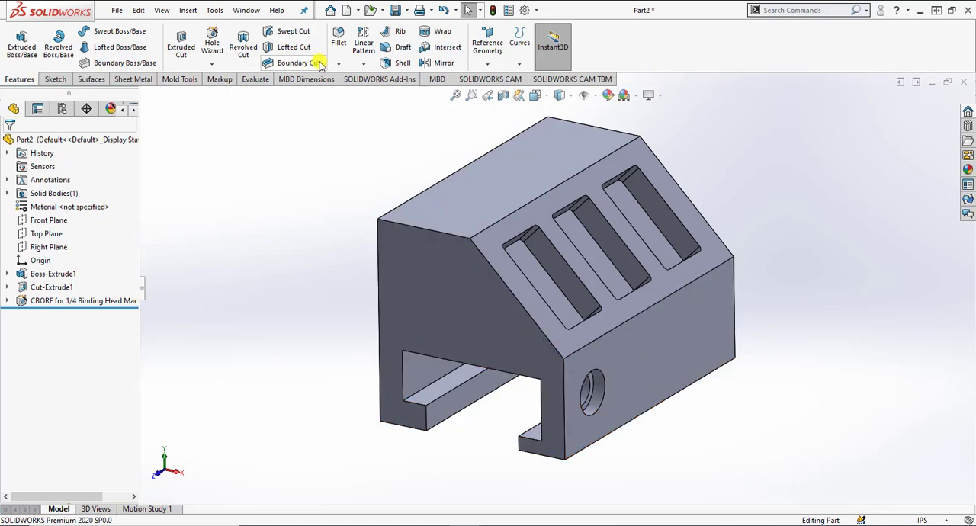
click(364, 42)
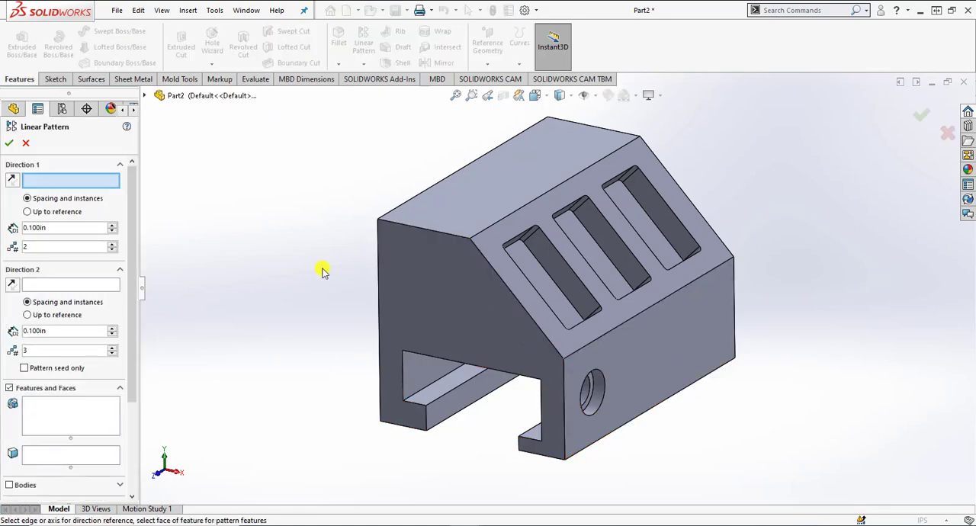
click(590, 449)
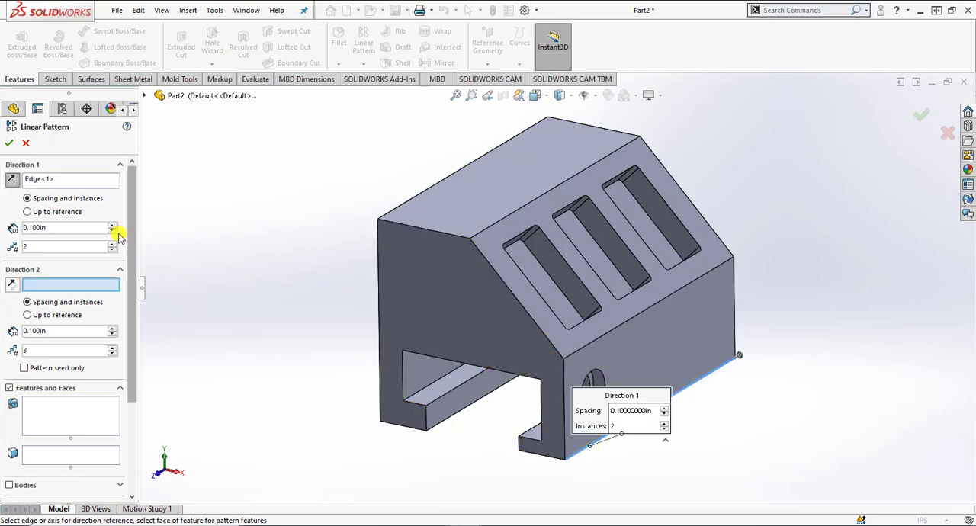
click(66, 409)
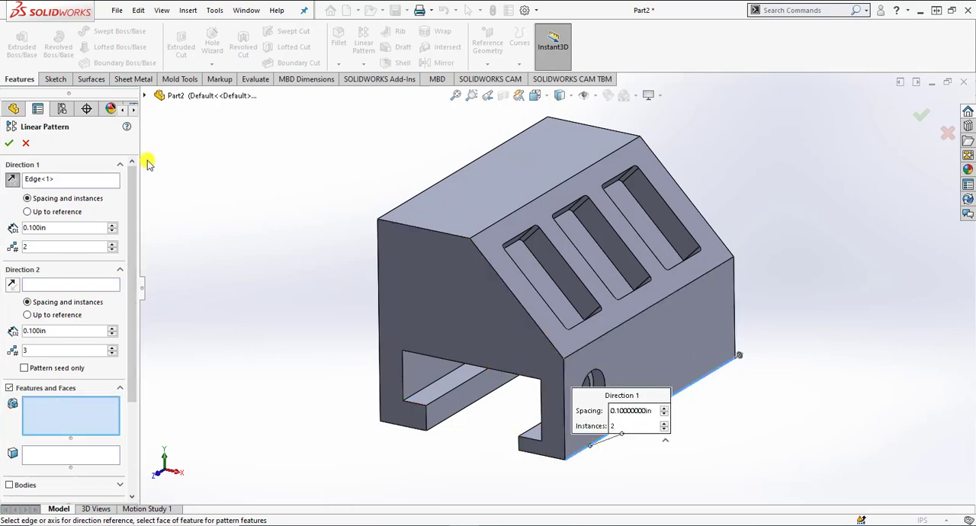
click(145, 96)
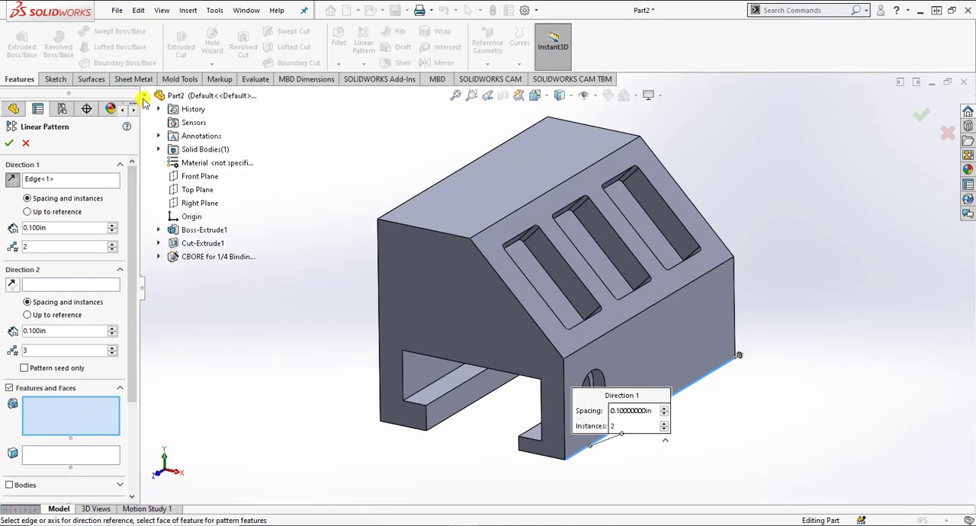
click(191, 256)
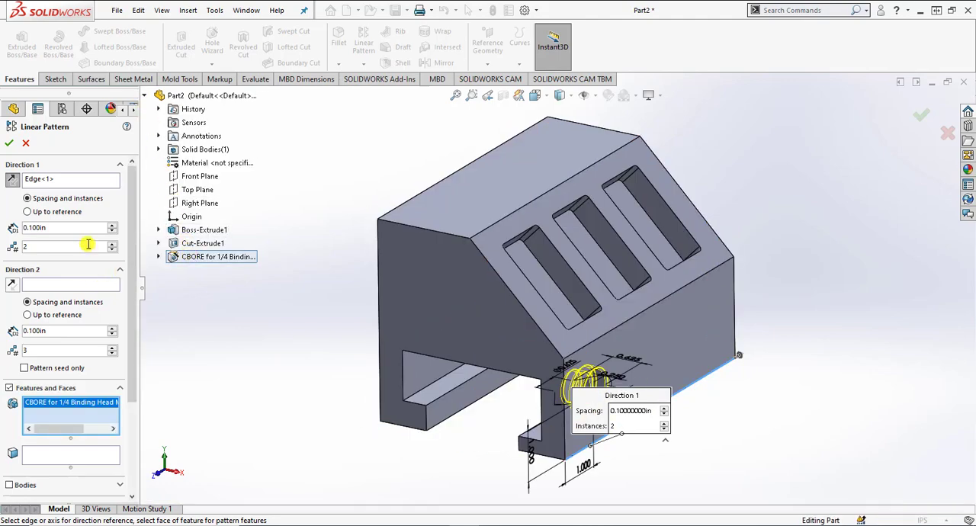
Step: Set the hole pattern to 3 instances spaced 2 in apart and finish it
click(111, 243)
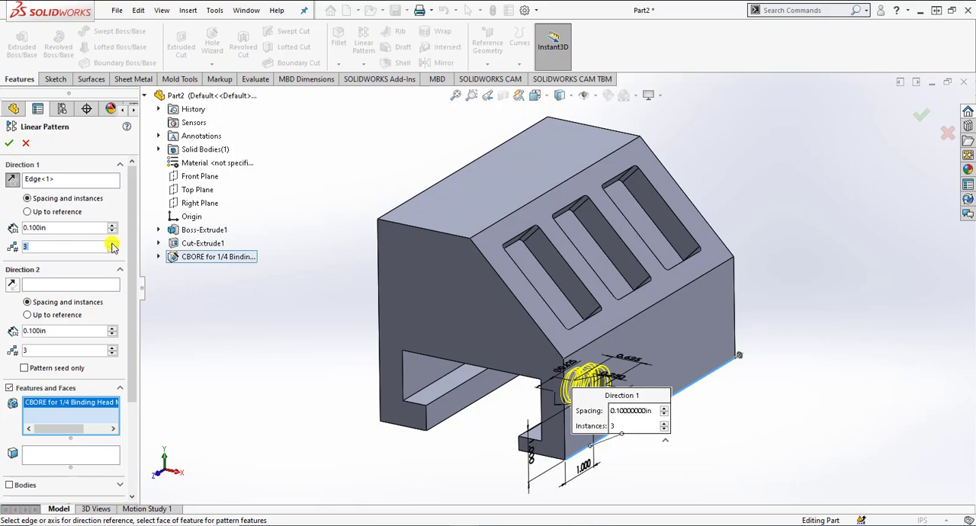
drag(71, 226, 2, 228)
text(2)
key(Return)
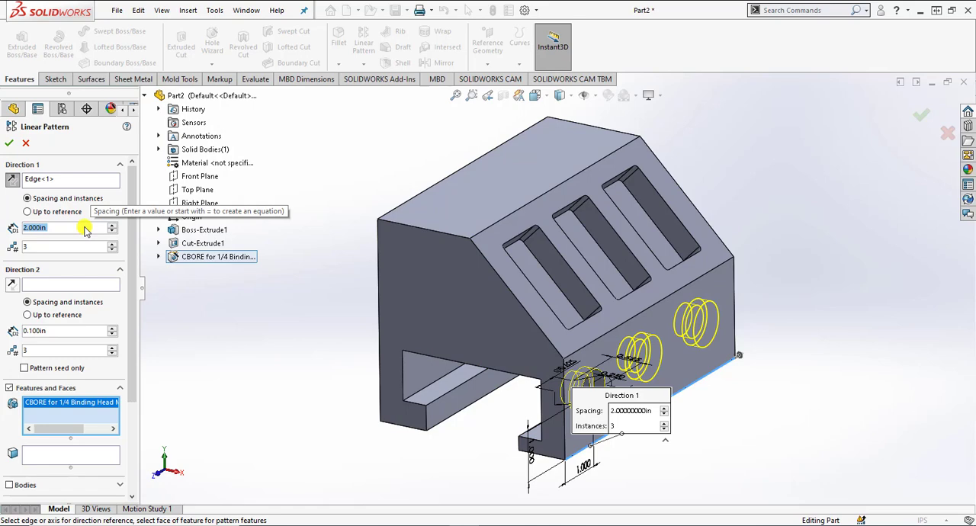
click(9, 144)
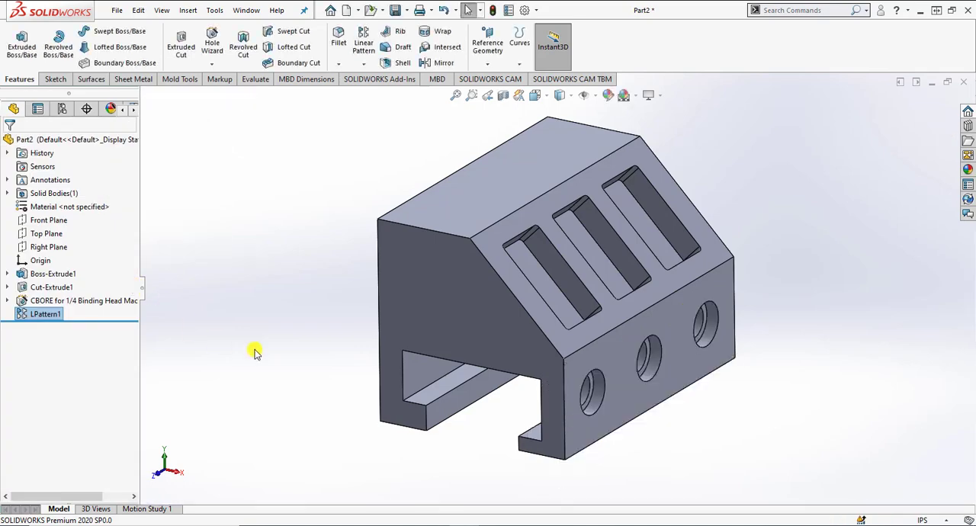
Step: Create a reference plane offset 2 in from the Right Plane, towards the holed vertical face
middle_drag(501, 400, 468, 404)
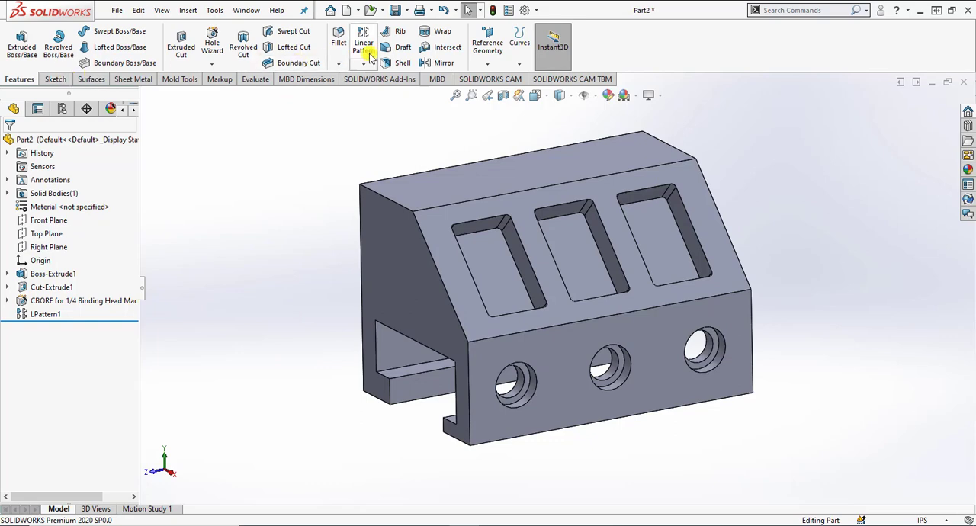
click(476, 49)
click(496, 82)
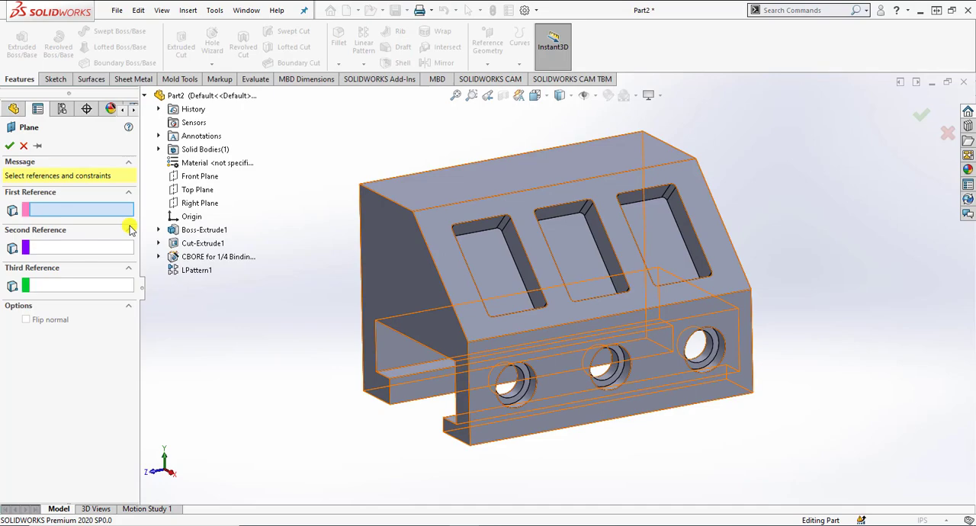
click(201, 203)
middle_drag(279, 355, 320, 360)
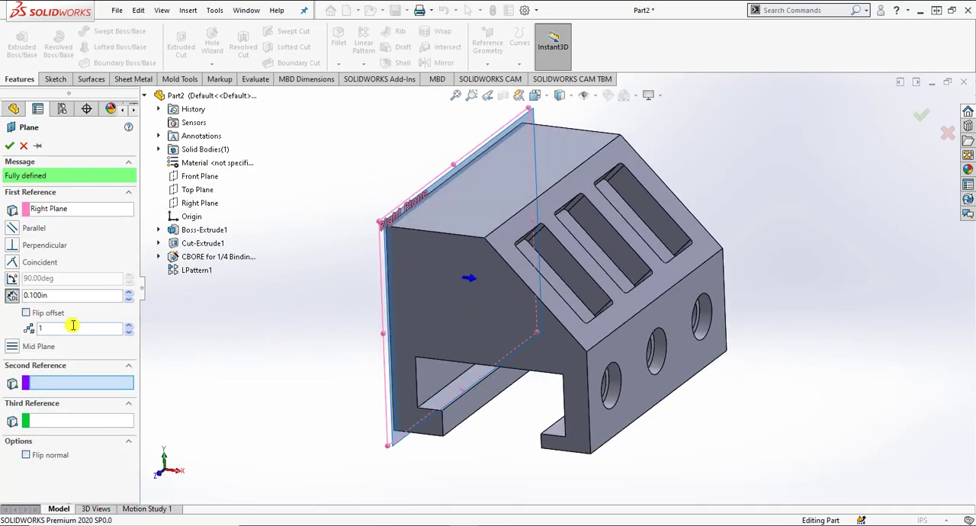
drag(63, 296, 13, 298)
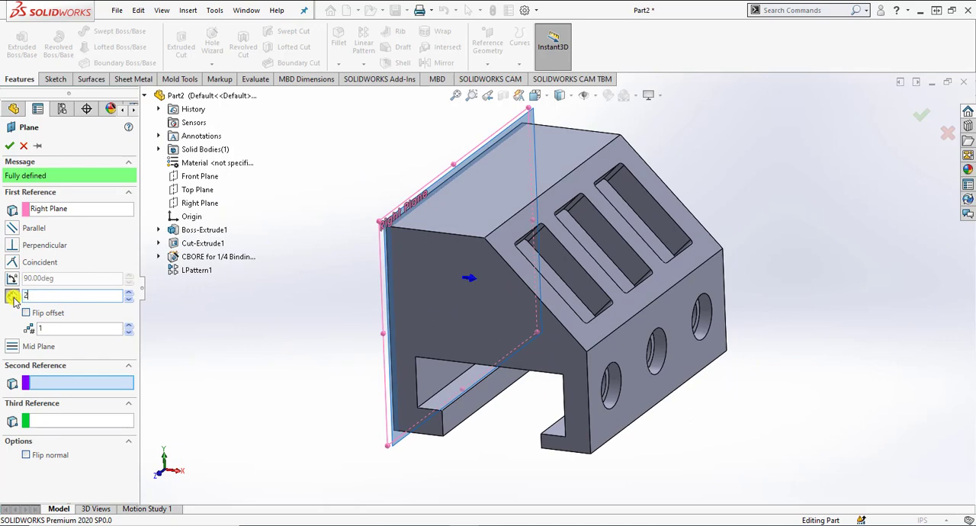
text(2)
key(Return)
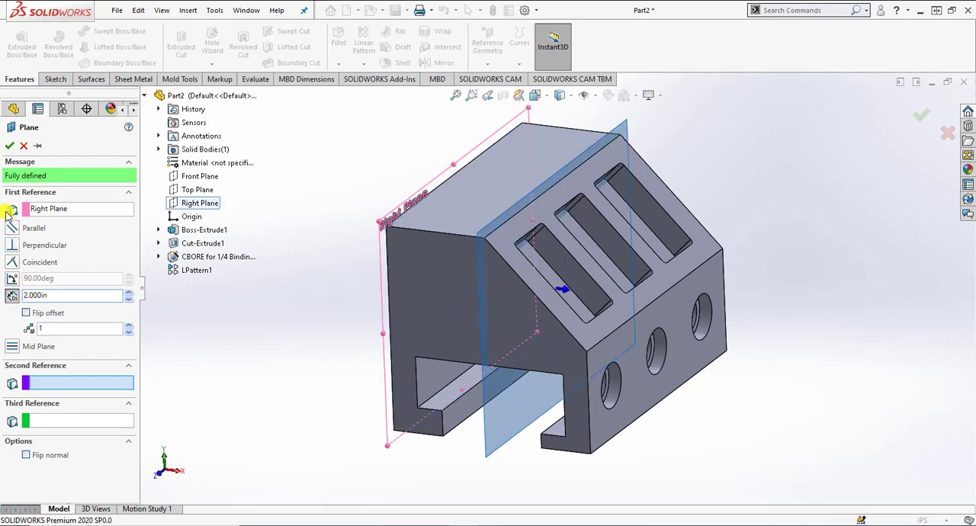
click(9, 146)
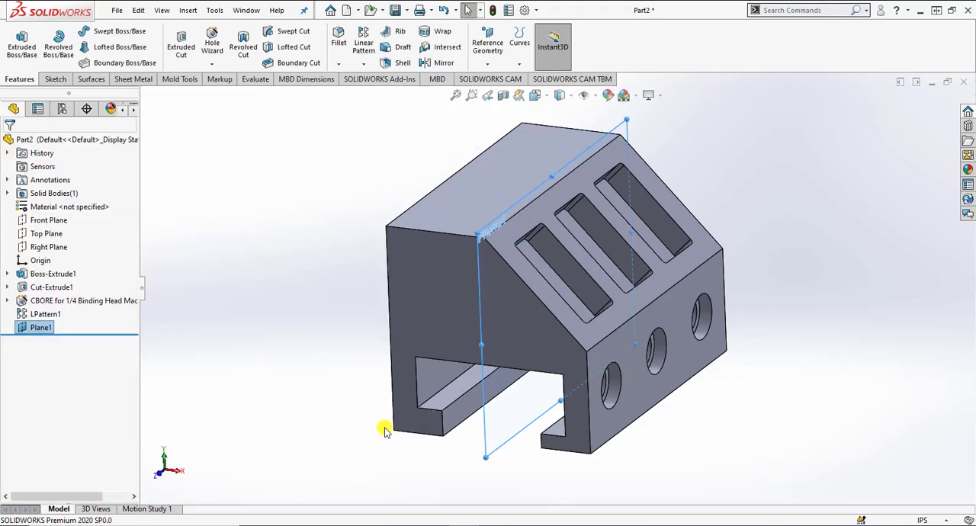
Step: Mirror the counterbore hole and its linear pattern about the new offset plane, using the full preview
mouse_move(381, 427)
middle_down()
mouse_move(401, 373)
mouse_move(374, 395)
mouse_move(374, 427)
middle_up()
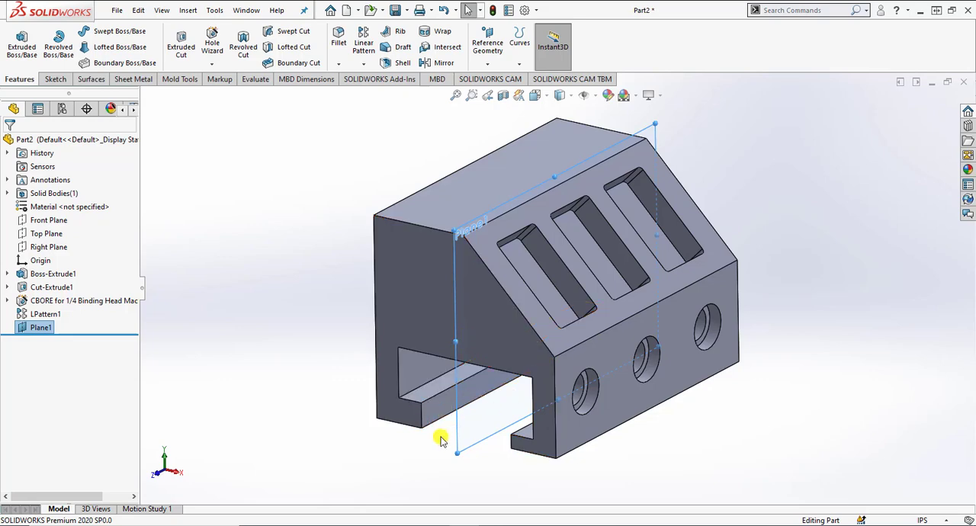
click(363, 64)
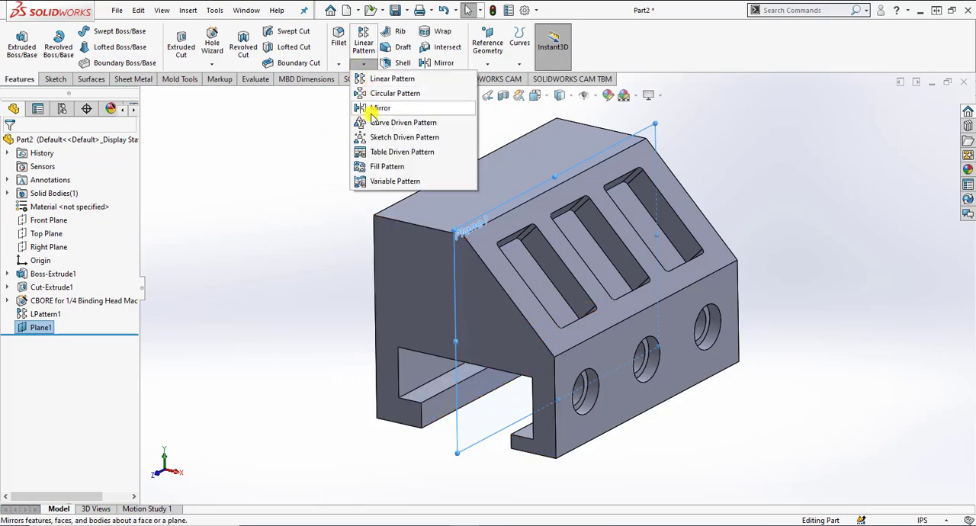
click(359, 111)
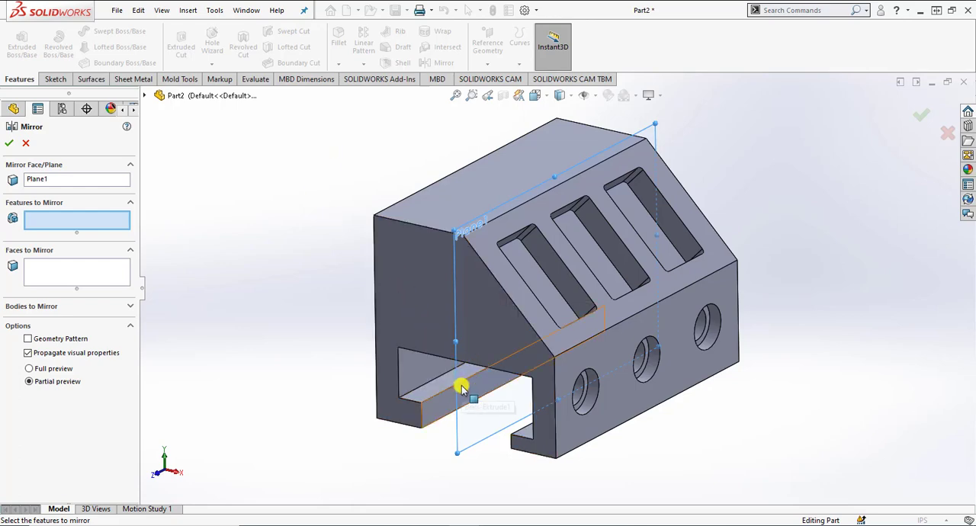
click(147, 96)
click(196, 270)
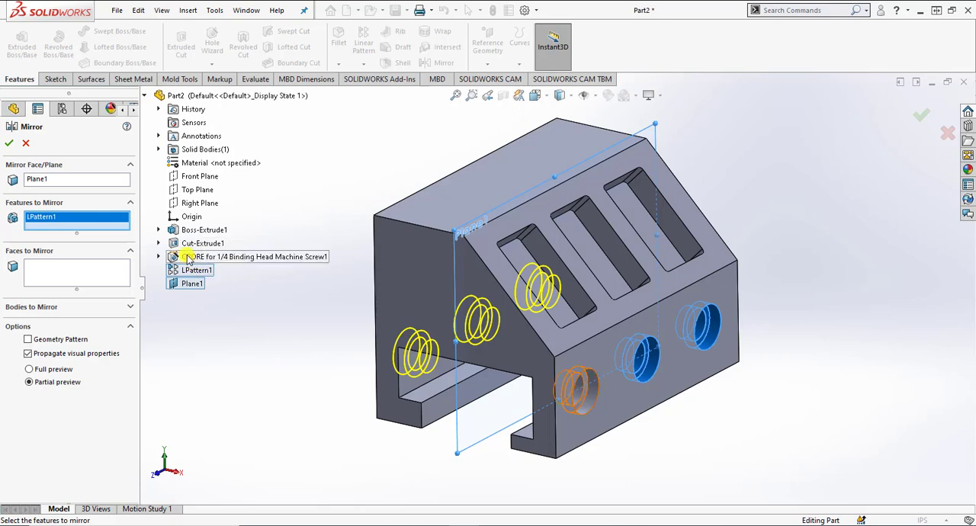
click(188, 258)
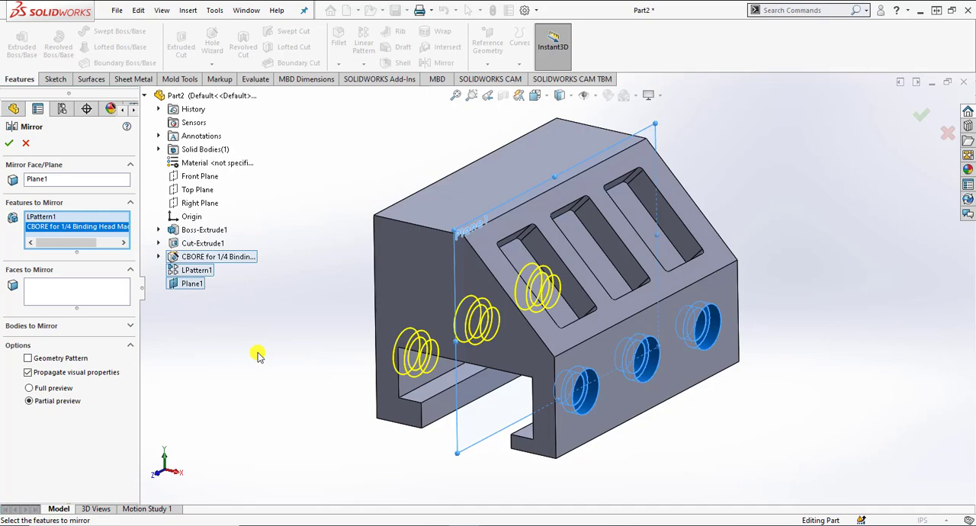
click(30, 388)
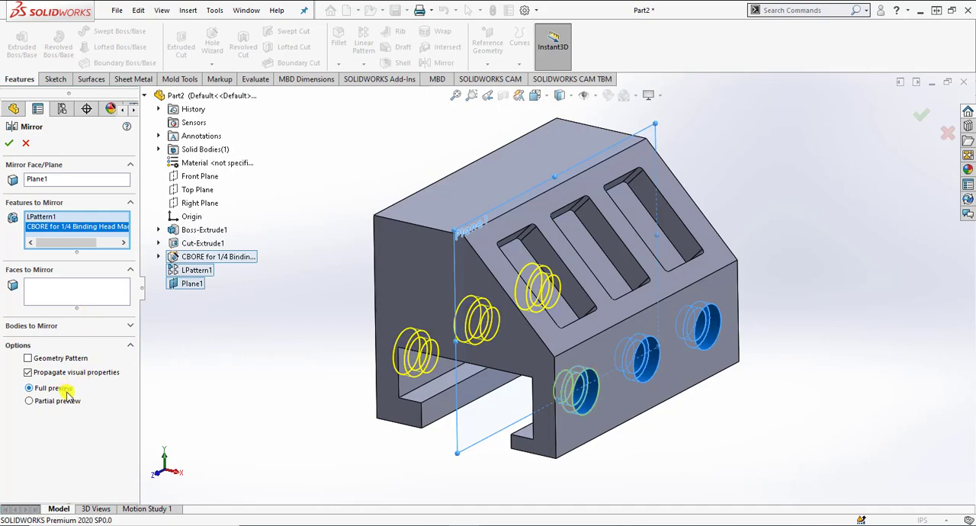
middle_drag(269, 416, 350, 427)
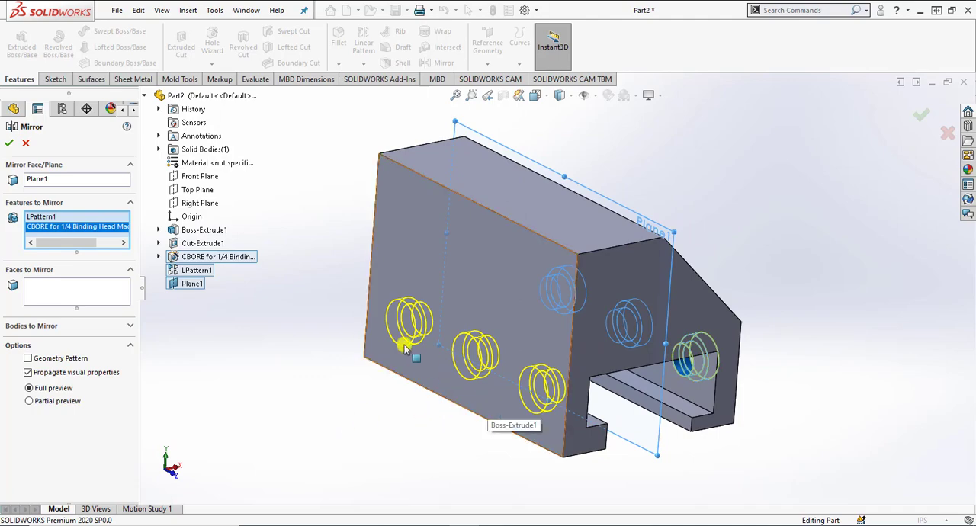
key(Return)
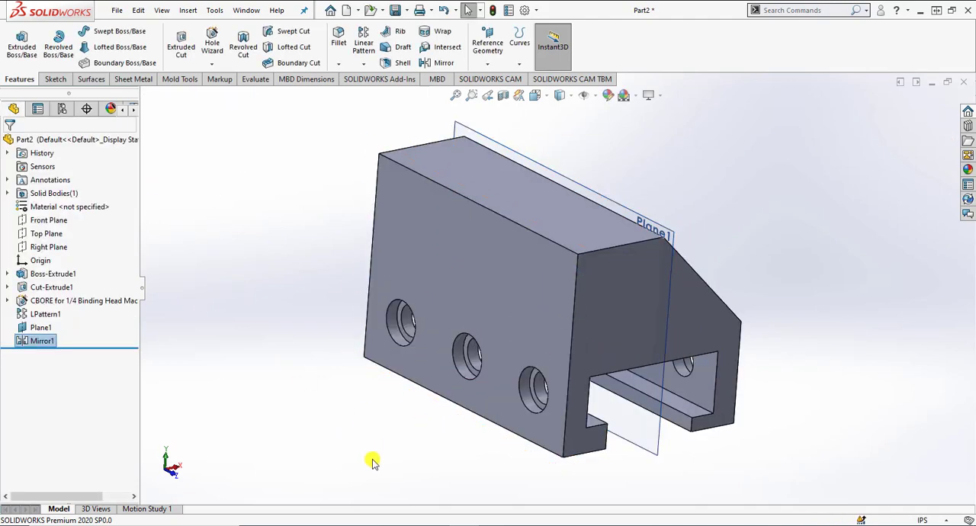
Step: Open a new sketch on the block's flat top face, beside the sloped pocket face
middle_drag(370, 459, 396, 457)
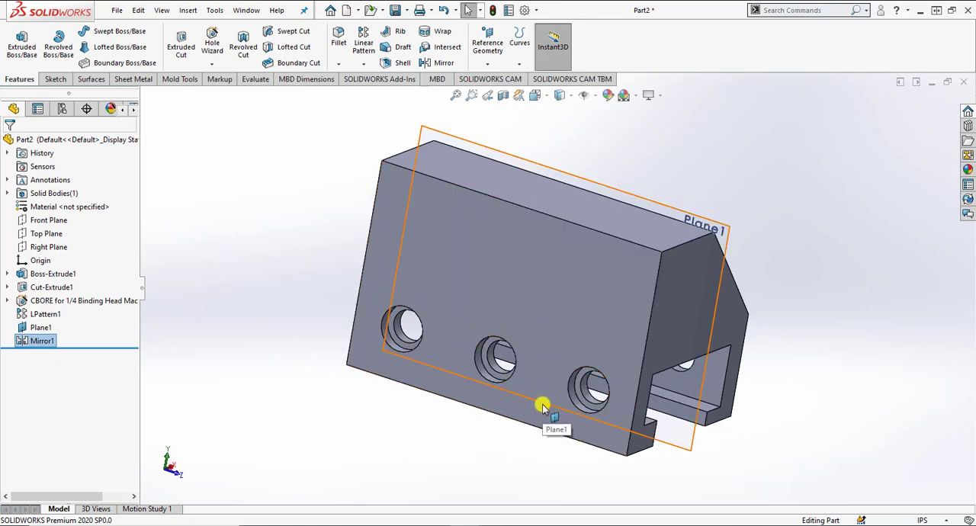
middle_drag(542, 406, 381, 344)
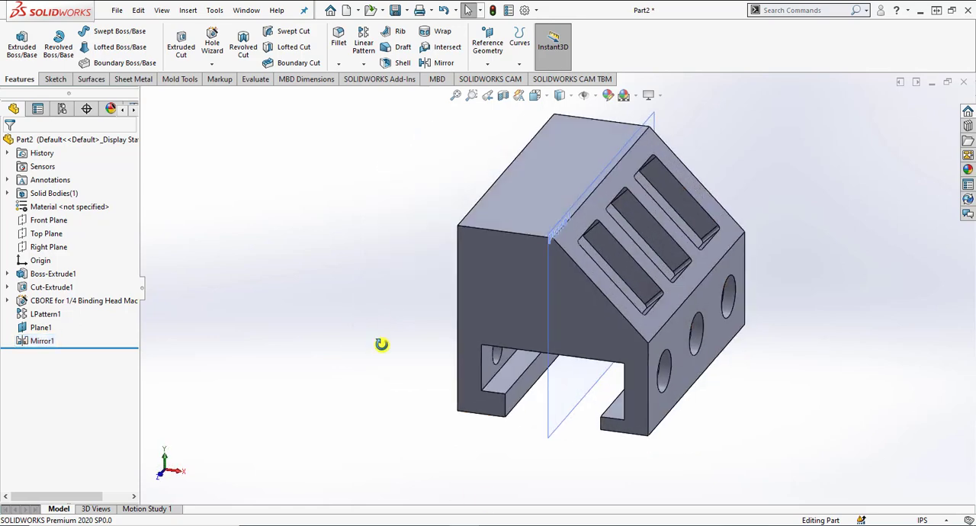
scroll(382, 345, up, 1)
scroll(467, 235, down, 1)
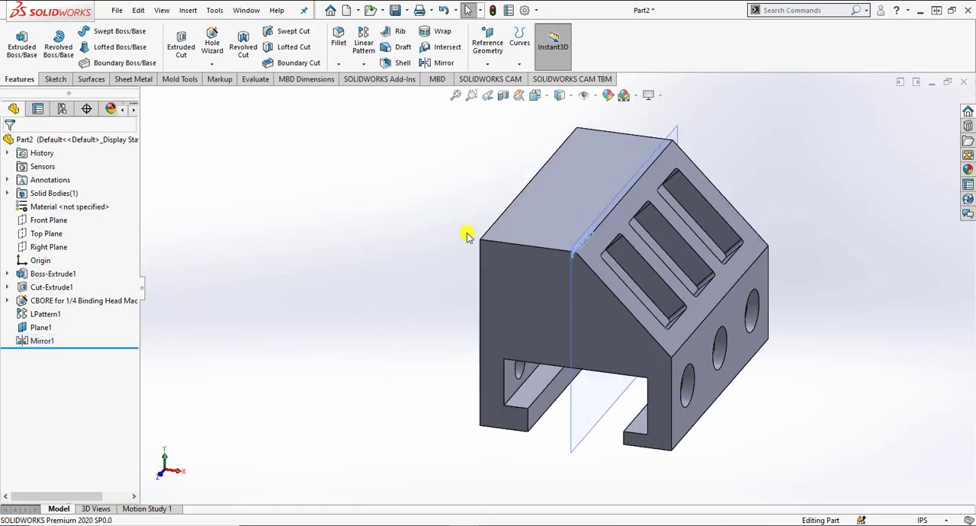
click(573, 186)
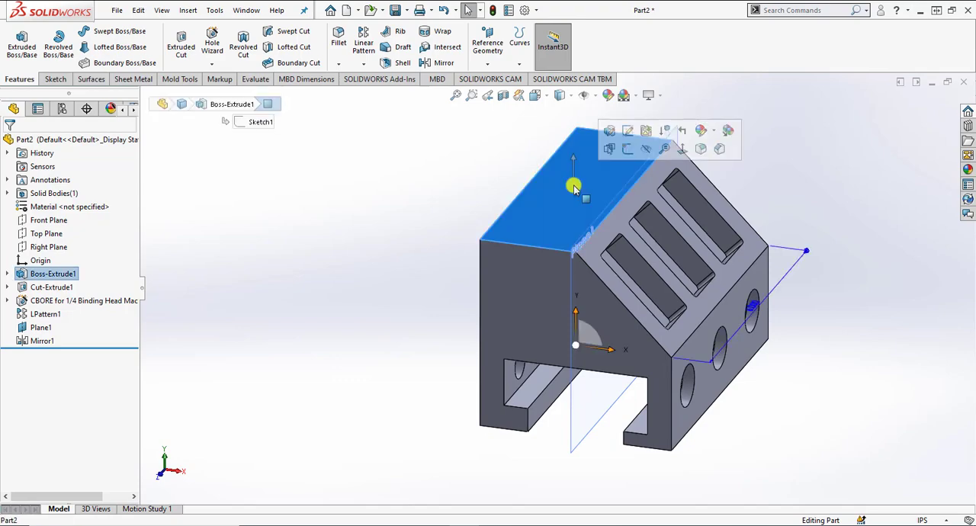
click(627, 149)
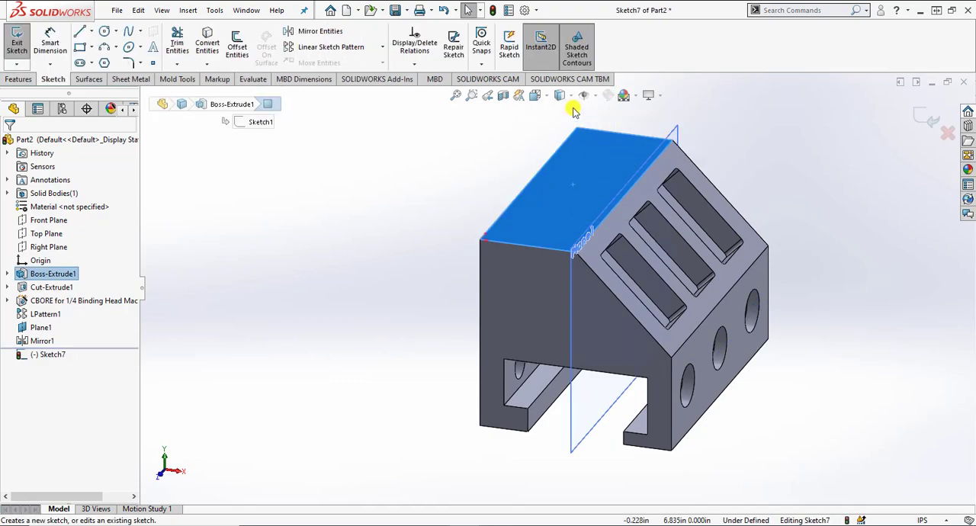
click(545, 96)
click(606, 163)
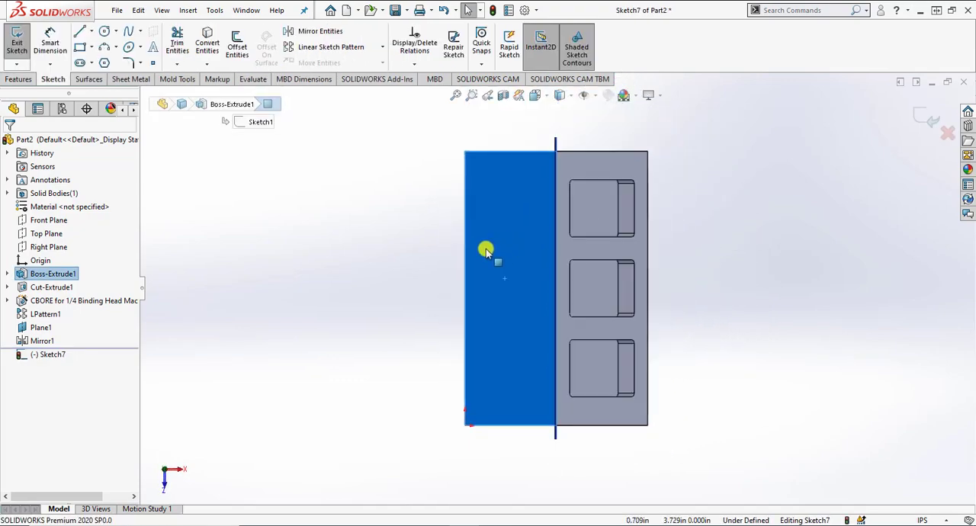
click(414, 239)
Step: Sketch four circles, each about 0.2 to 0.26 in in radius, near the four corners of the flat top face
click(105, 31)
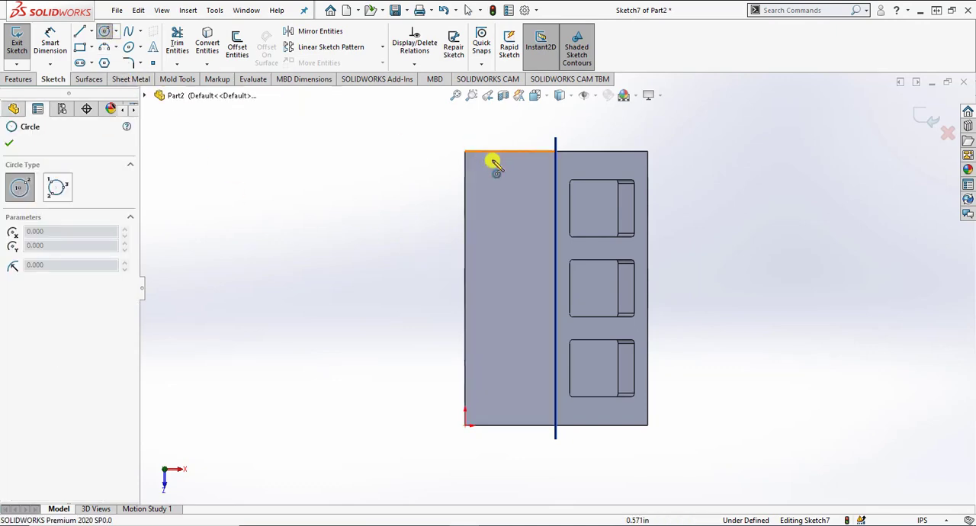
scroll(475, 183, down, 1)
click(474, 188)
click(484, 184)
click(544, 186)
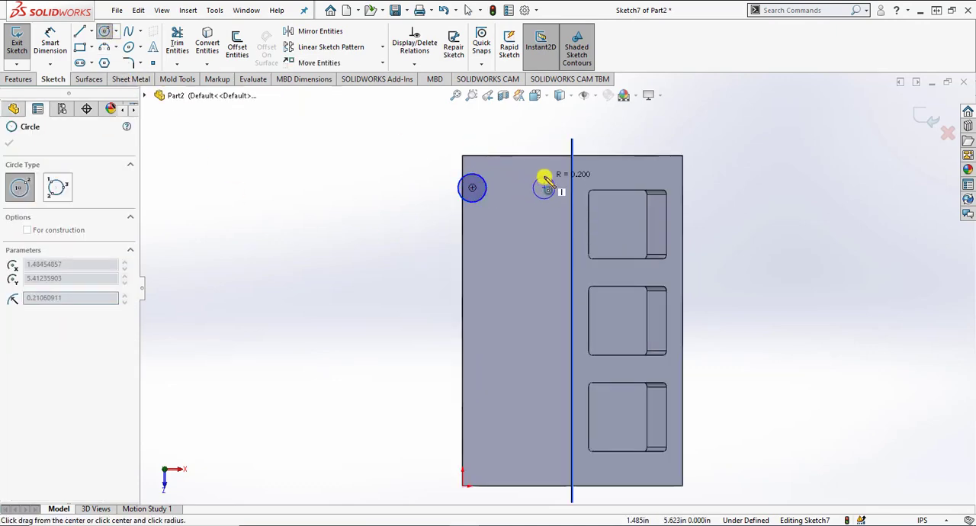
click(548, 180)
click(544, 454)
click(533, 448)
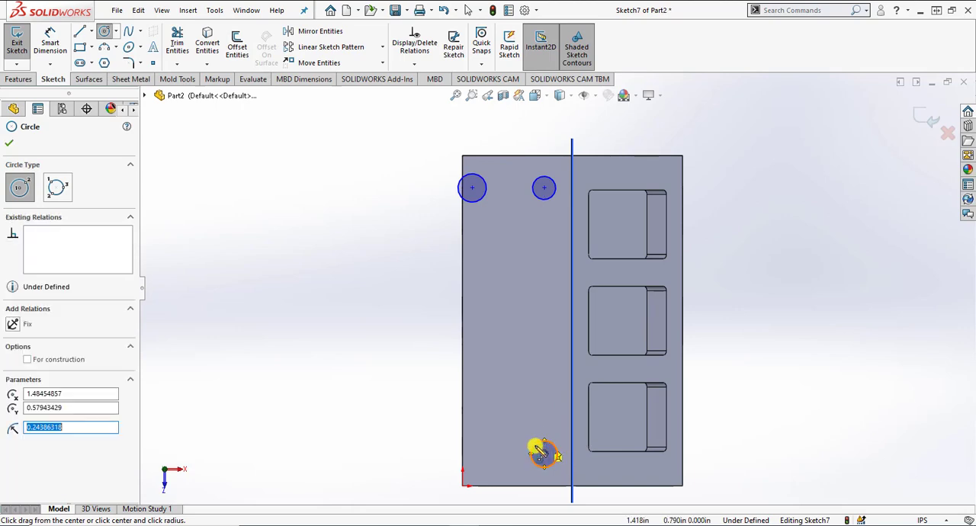
click(479, 454)
click(485, 445)
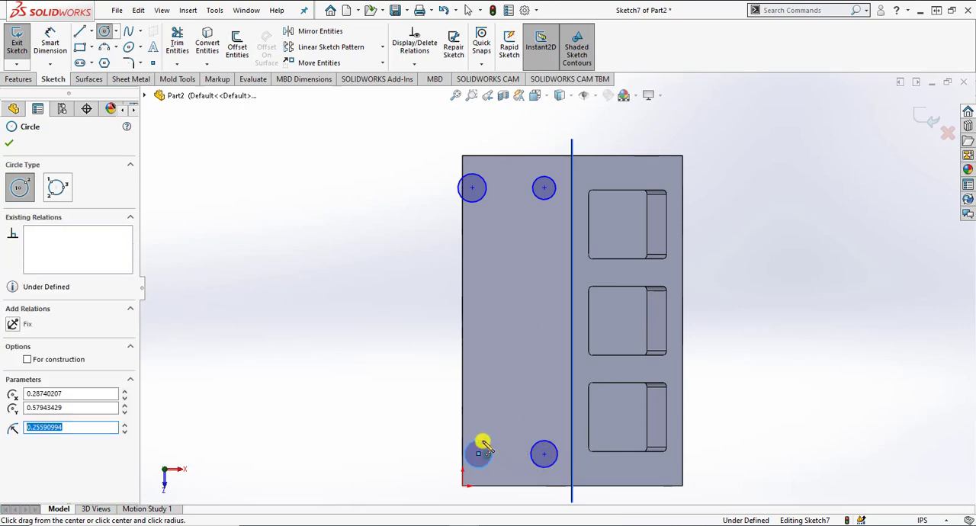
Step: Add a horizontal relation between the centers of the two circles nearest the sketch origin's end of the face
key(Escape)
click(478, 453)
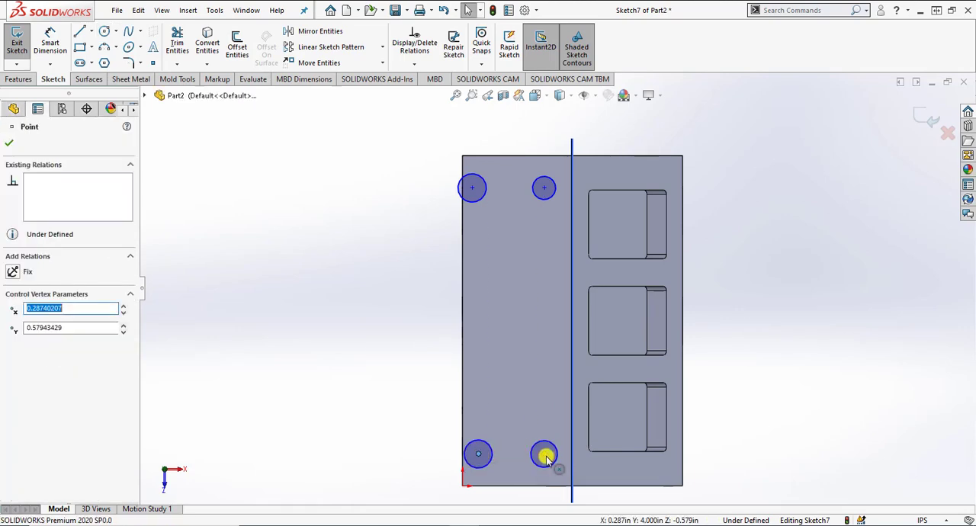
ctrl+click(544, 455)
click(13, 340)
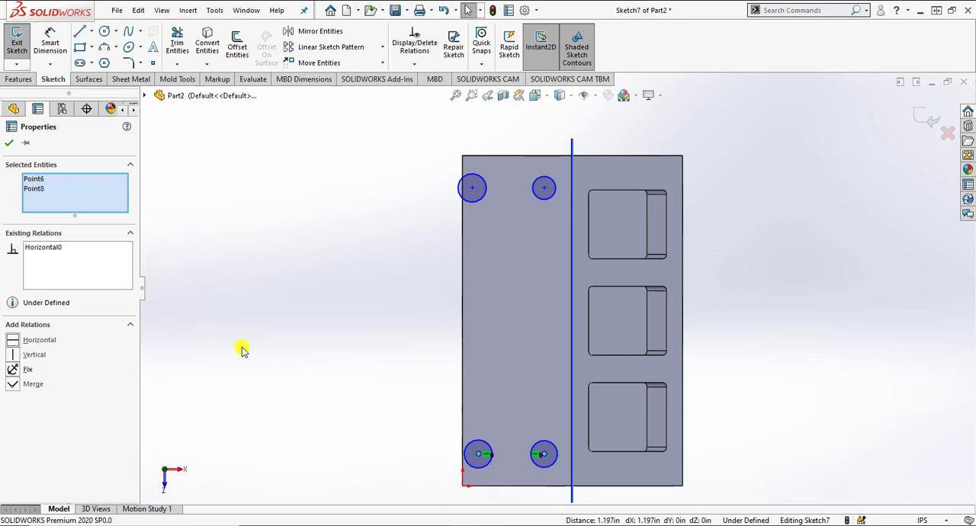
Step: Add a horizontal relation between the centers of the two circles at the face's end away from the origin
key(Escape)
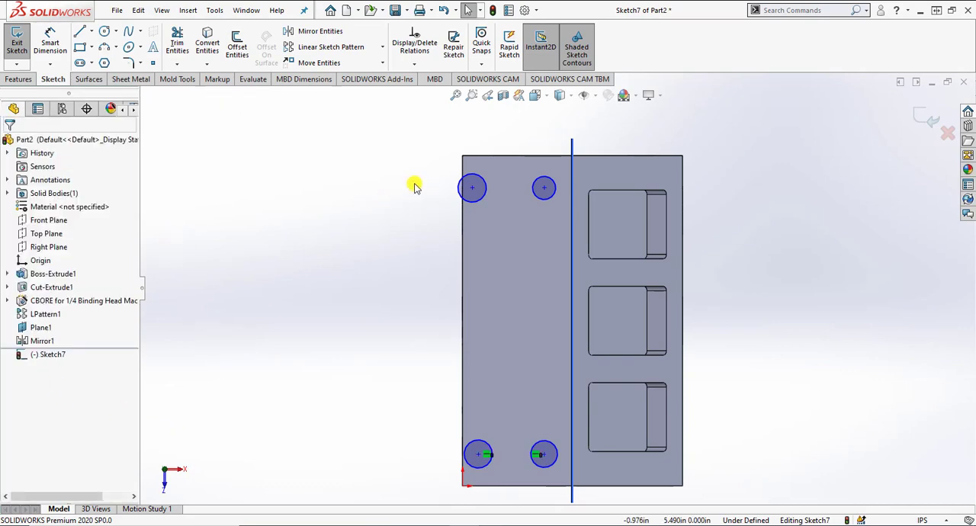
click(470, 188)
ctrl+click(544, 189)
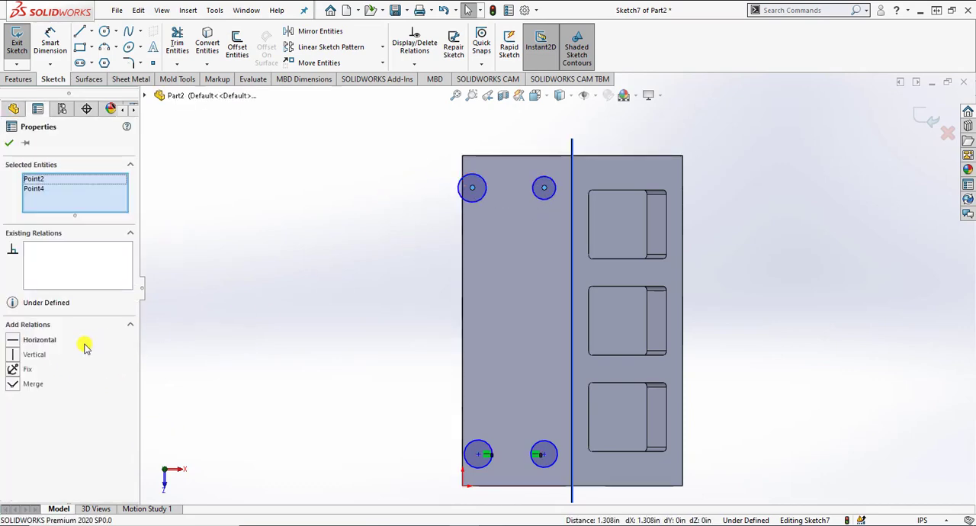
click(13, 340)
key(Escape)
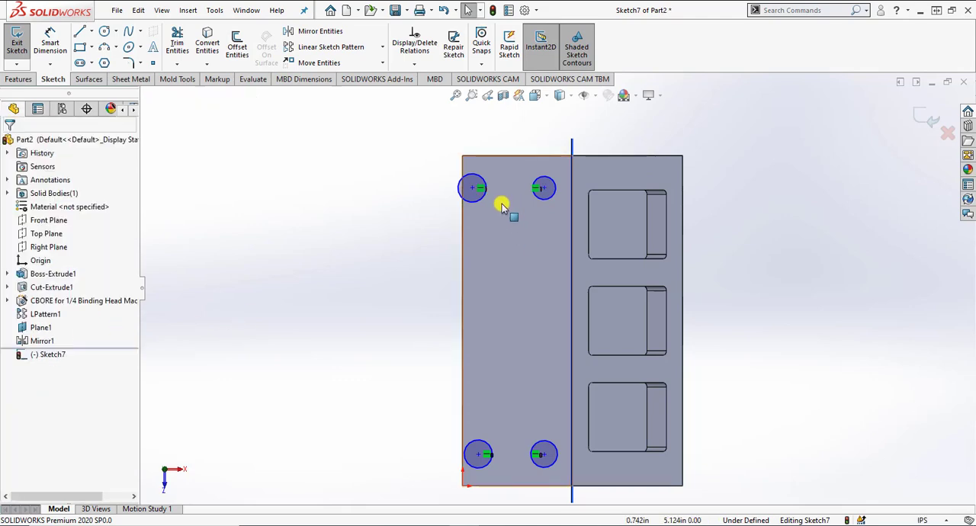
Step: Make all four circles on the flat face equal in size with an Equal relation
click(484, 203)
ctrl+click(544, 197)
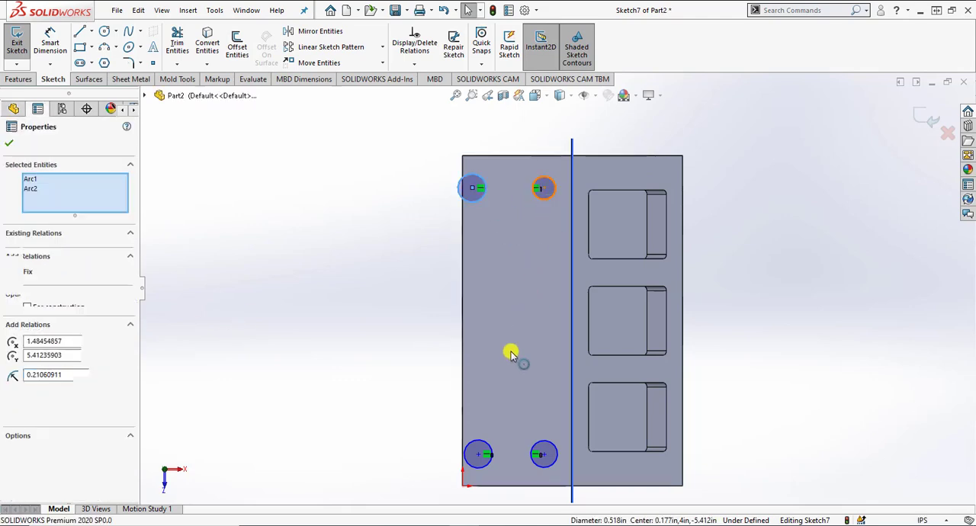
ctrl+click(480, 449)
ctrl+click(542, 450)
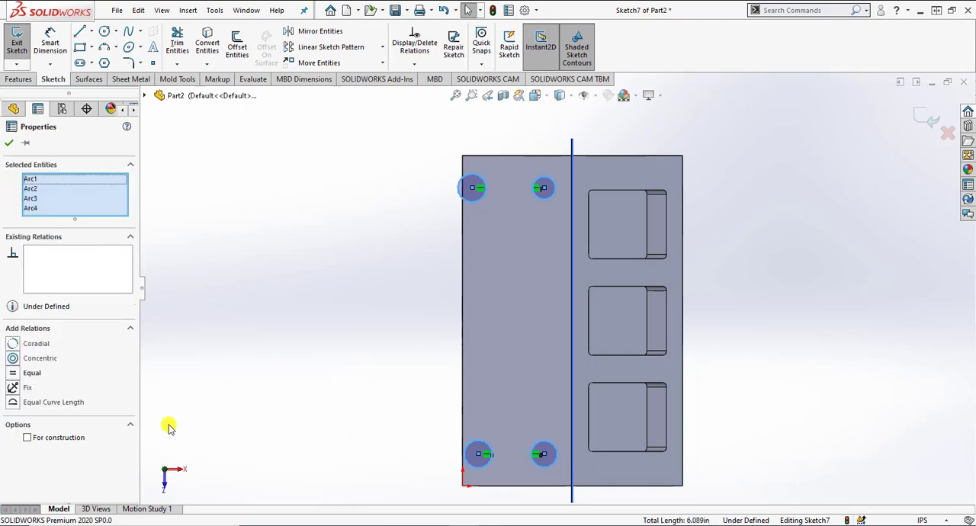
click(15, 374)
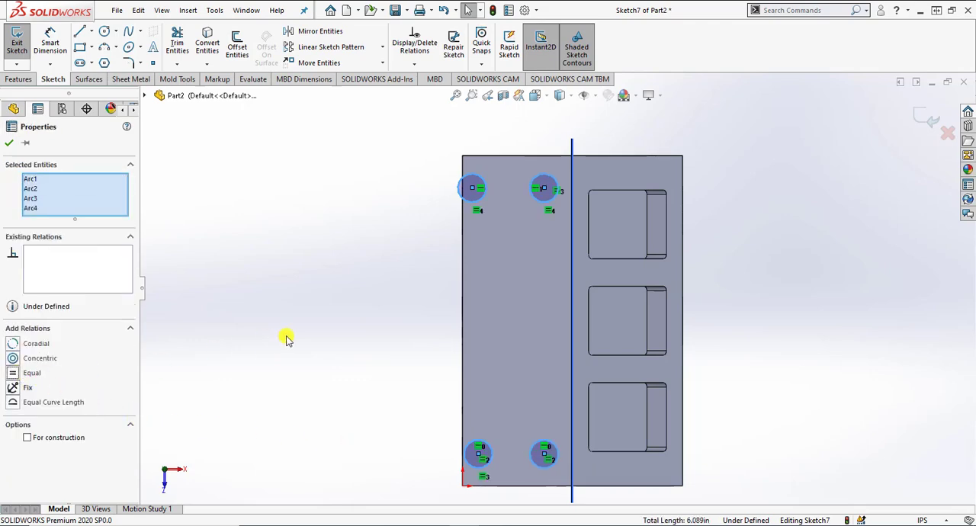
click(283, 338)
Step: Dimension the outer circle at the end away from the origin with a diameter of 0.275 in
click(49, 42)
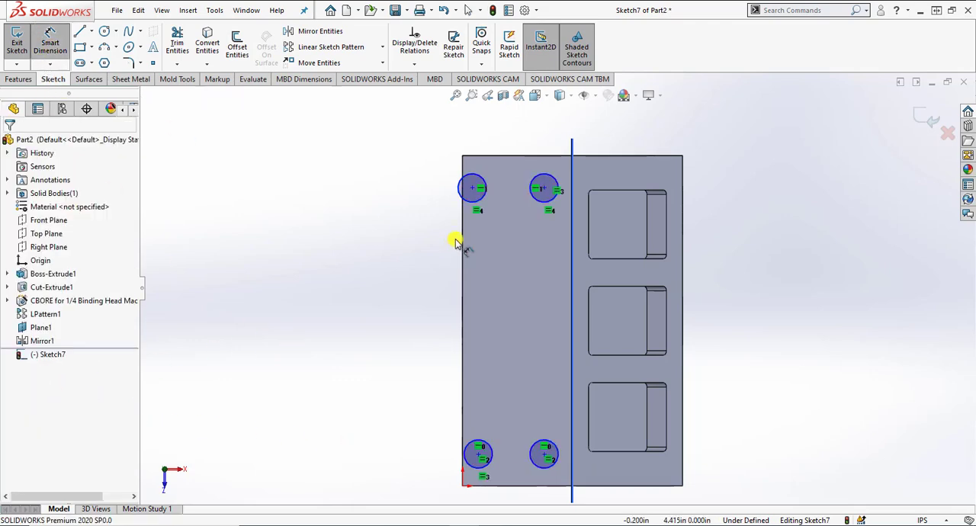
click(466, 189)
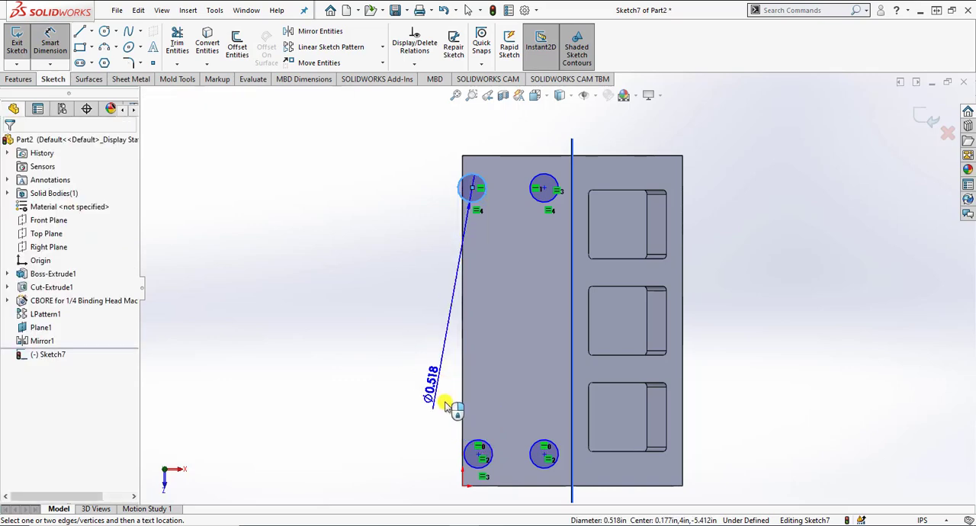
click(399, 215)
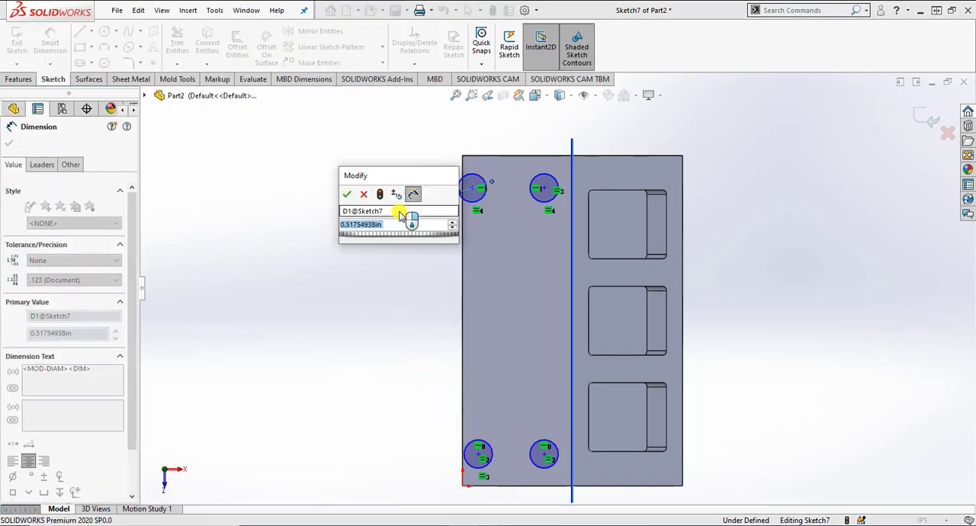
text(.275)
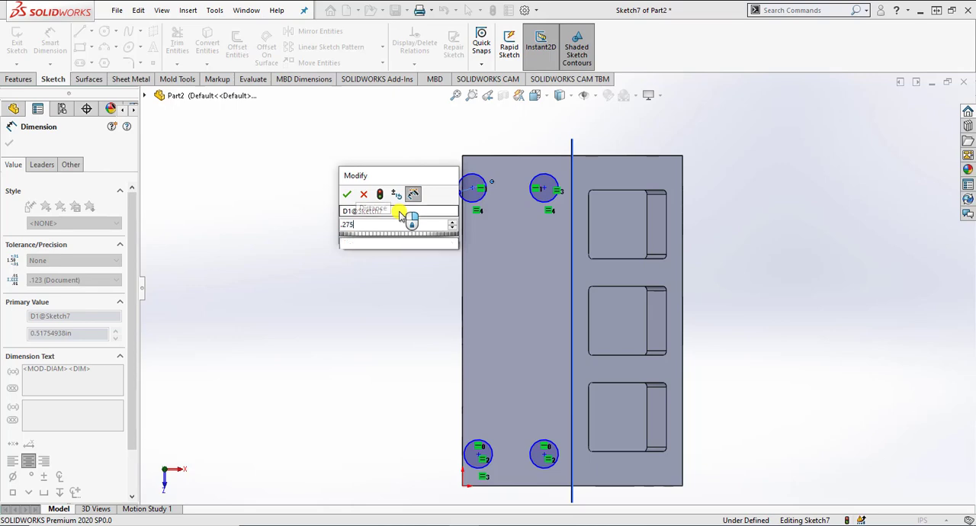
key(Return)
click(403, 271)
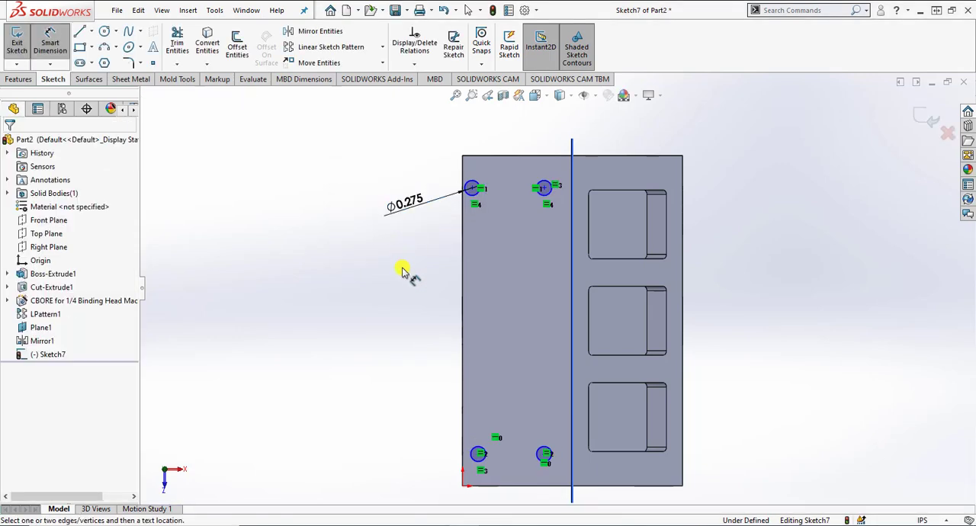
Step: Set the lengthwise distance between the two circles along the block's outer edge to 5 in
click(471, 196)
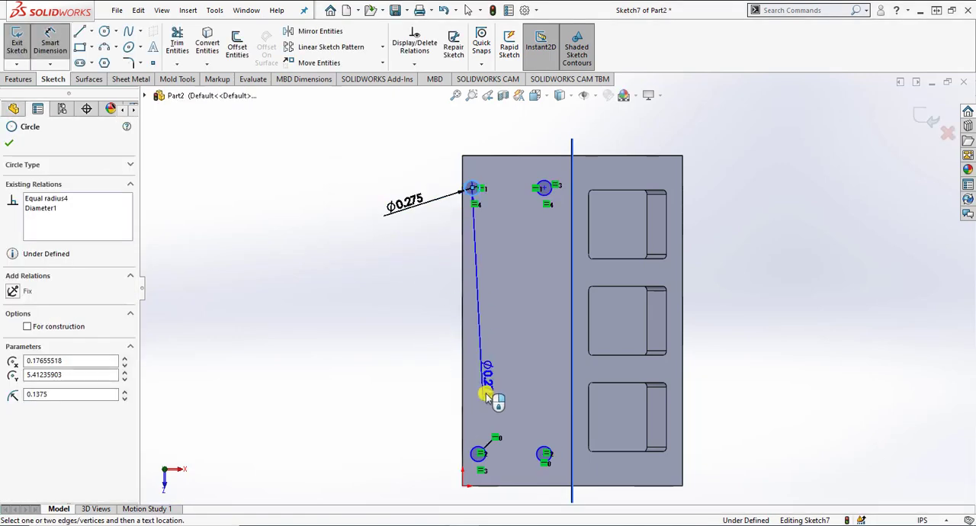
click(474, 451)
click(427, 360)
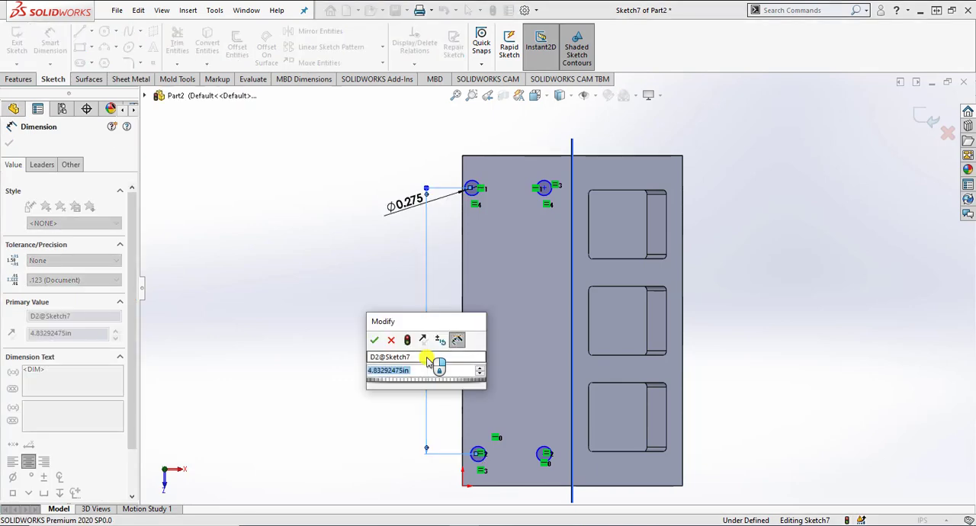
text(5)
key(Return)
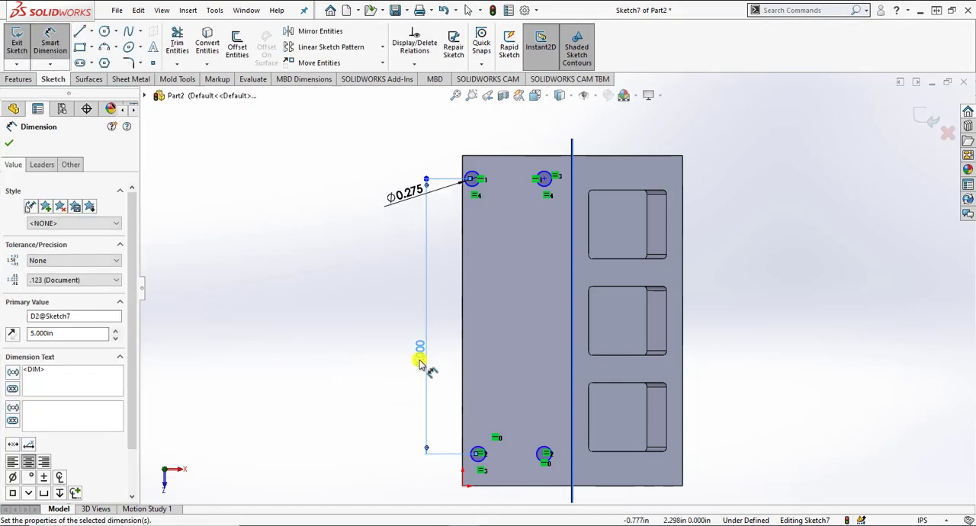
click(409, 365)
Step: Dimension the center of the circle nearest the origin 0.5 in horizontally from the origin corner
scroll(444, 474, down, 4)
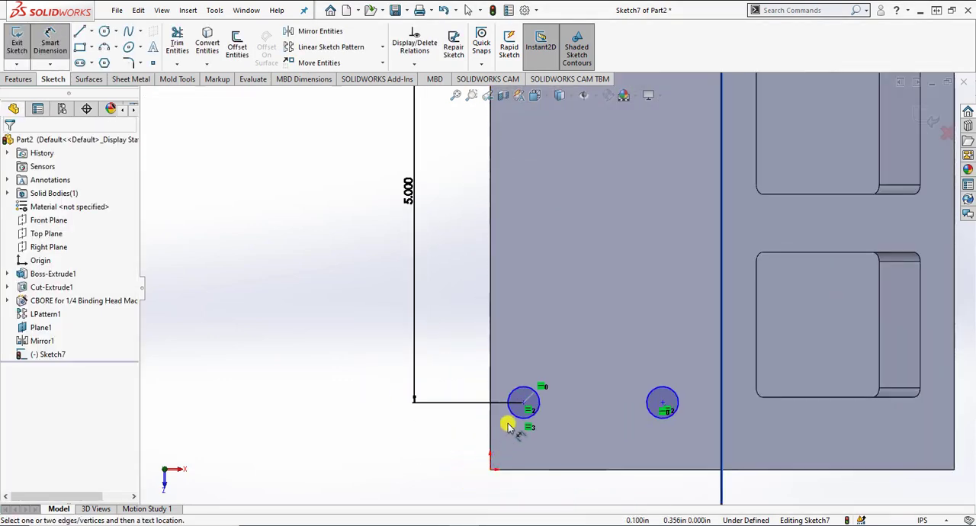
click(523, 402)
click(494, 471)
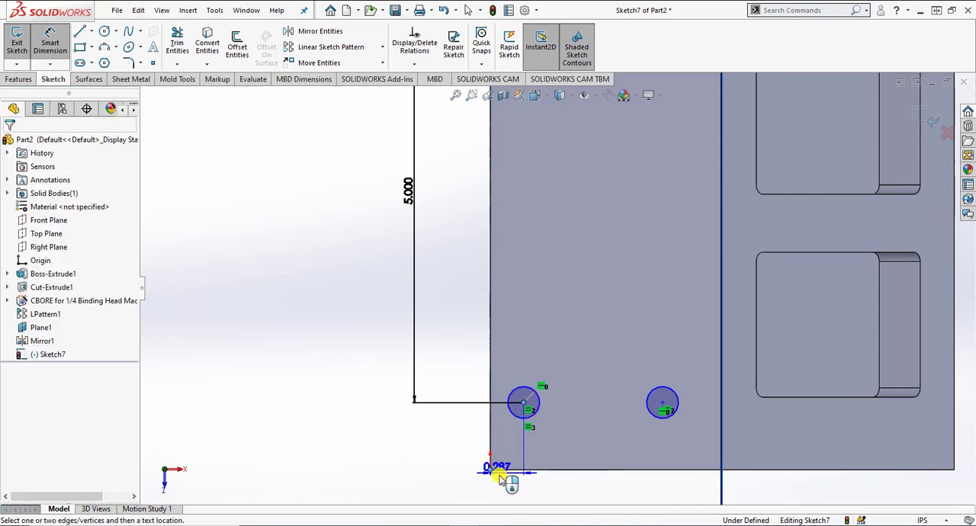
click(508, 482)
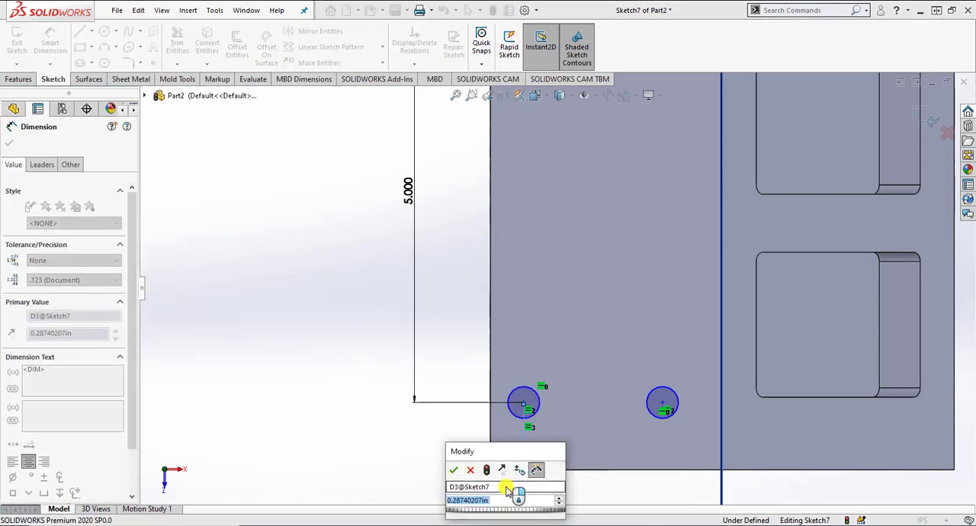
text(0.5)
key(Return)
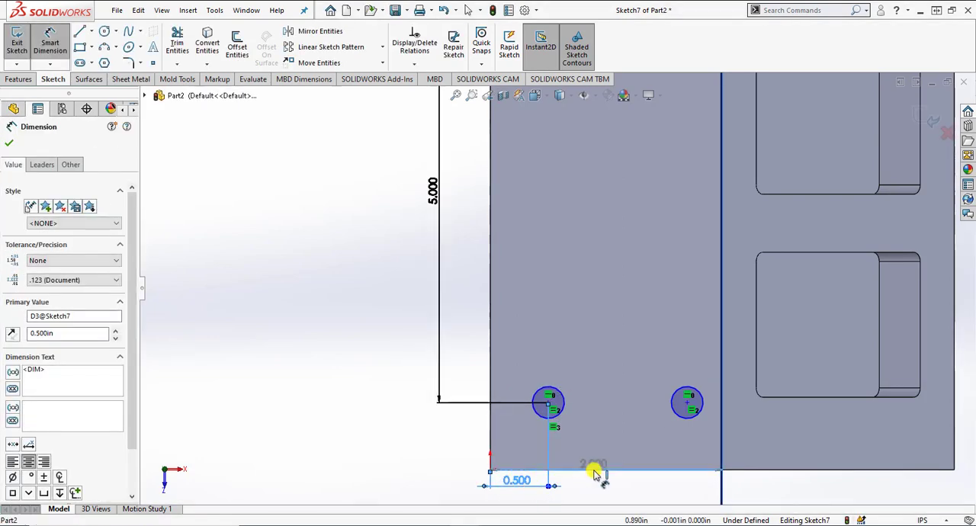
Step: Dimension the circle nearest the origin 0.5 in vertically from the block's end edge at the origin
click(558, 419)
click(465, 437)
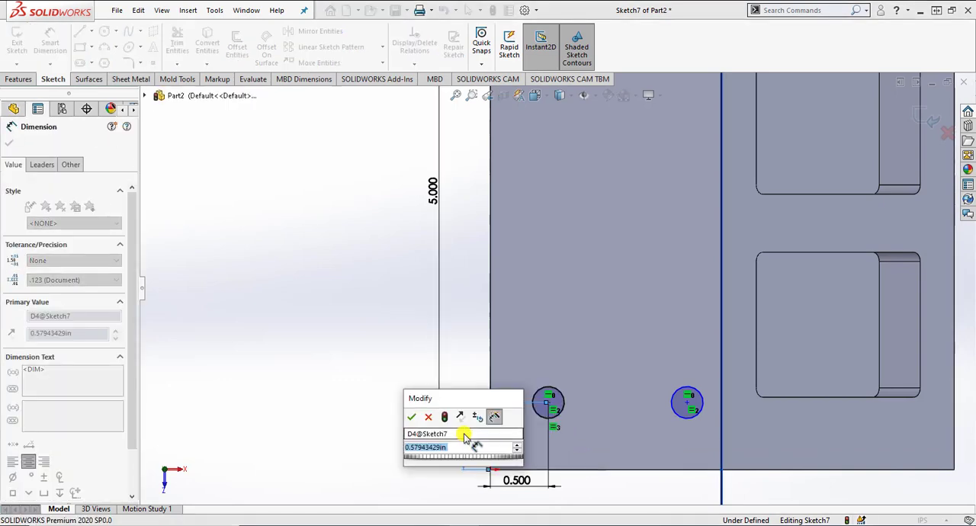
text(.5)
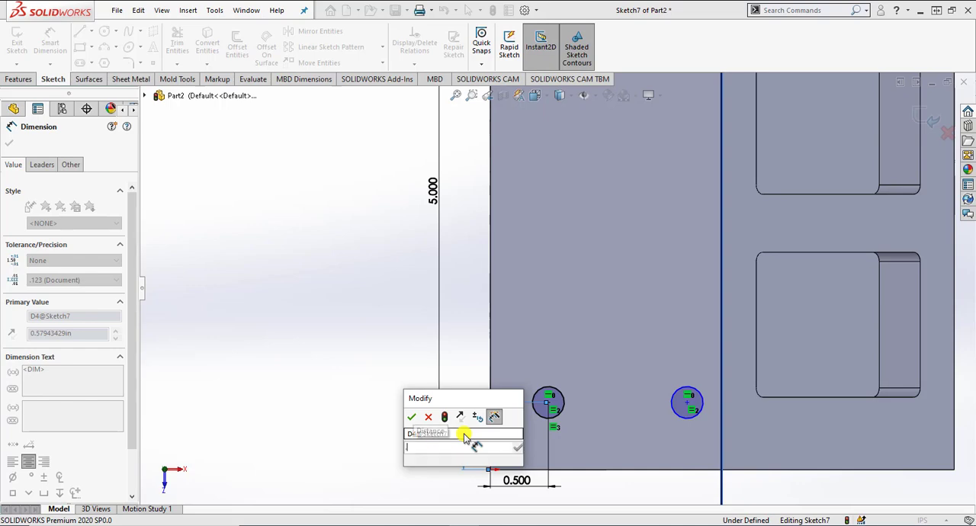
key(Return)
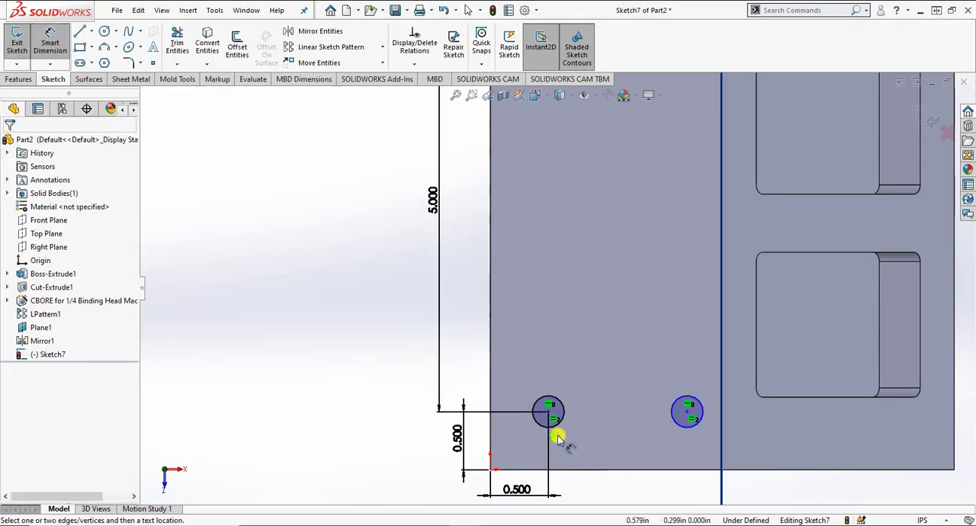
Step: Set the horizontal spacing between the two circles at the origin end of the face to 1 in
click(551, 419)
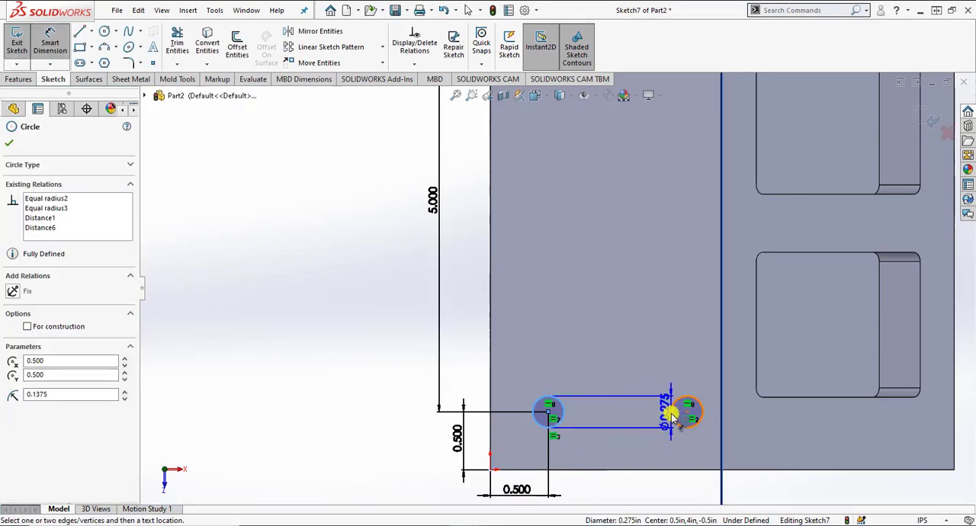
click(682, 409)
click(624, 496)
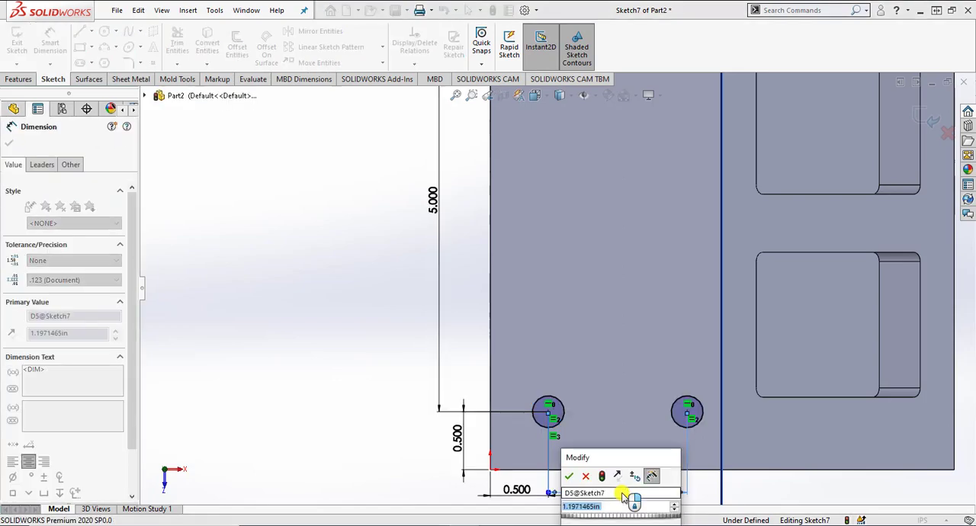
text(1)
key(Return)
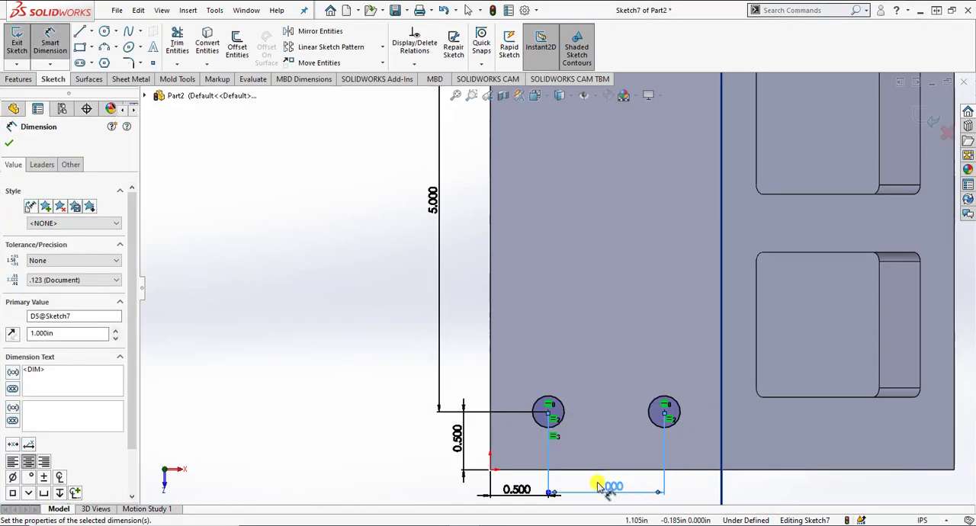
click(412, 424)
Step: Add a vertical relation between the centers of the two circles on the side nearer the pockets
scroll(412, 424, up, 3)
scroll(411, 424, up, 2)
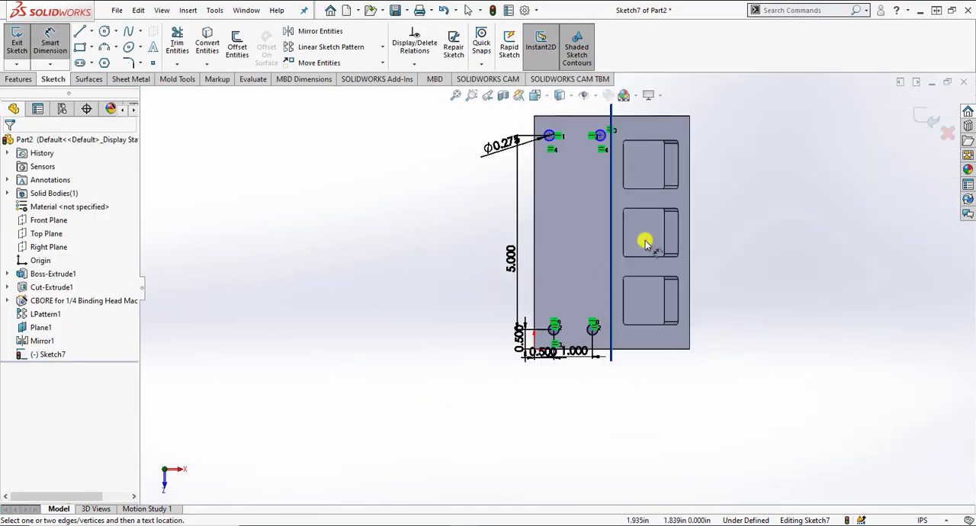
scroll(566, 174, down, 3)
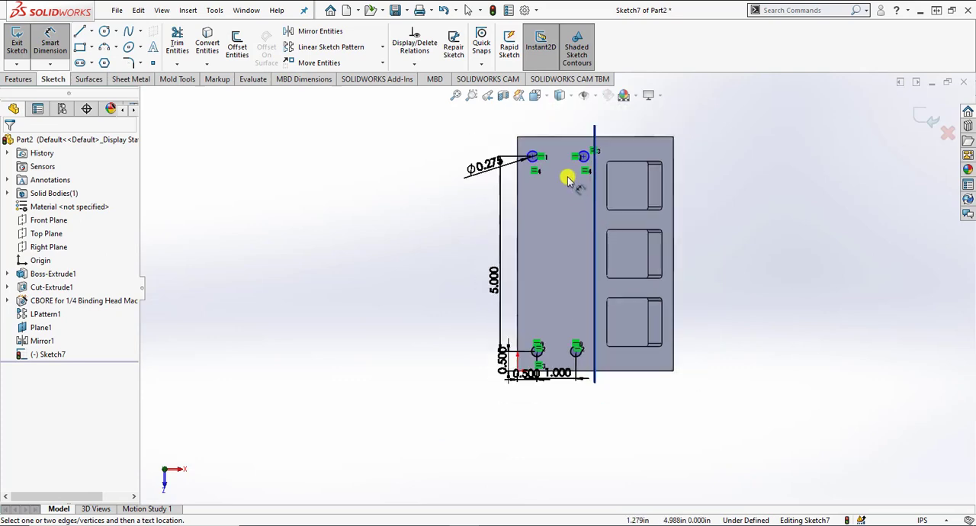
key(Escape)
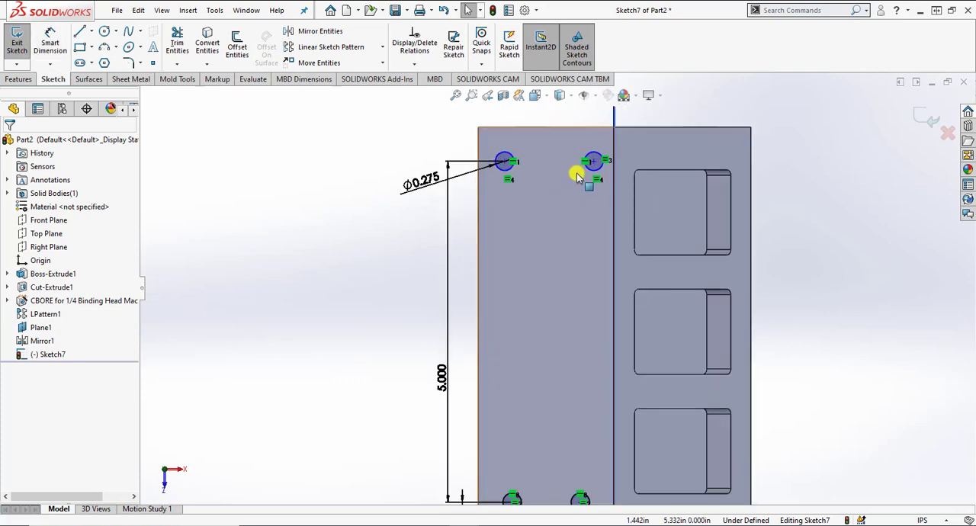
scroll(576, 173, down, 1)
scroll(584, 174, up, 1)
scroll(589, 188, up, 1)
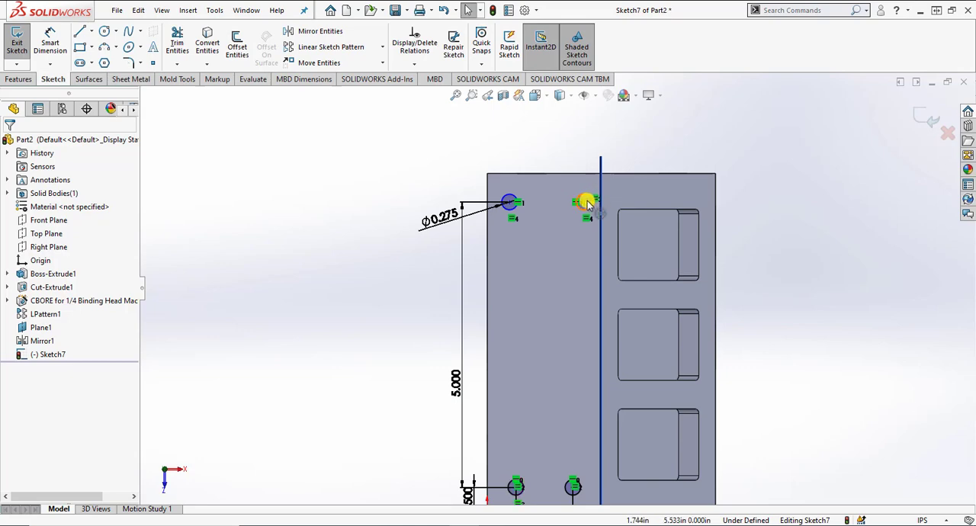
click(584, 201)
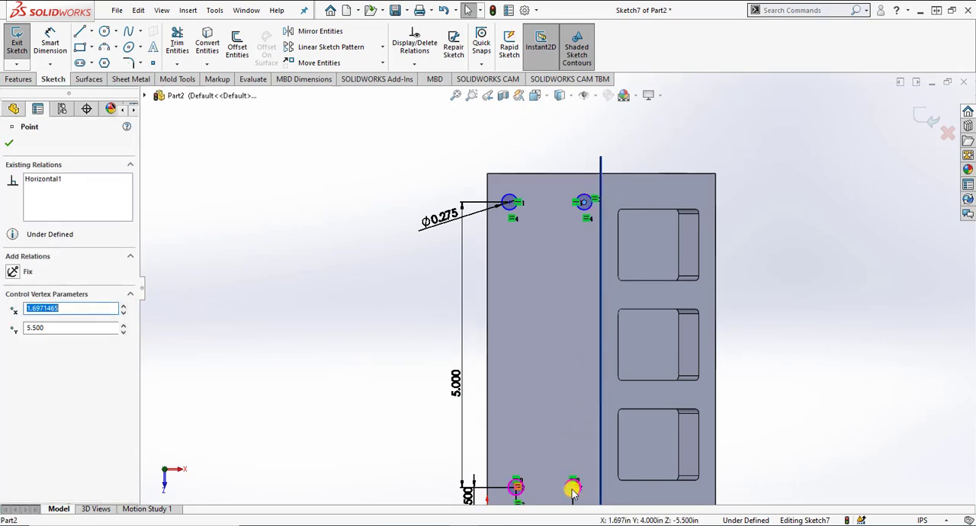
scroll(572, 492, down, 2)
ctrl+click(568, 430)
scroll(558, 331, up, 1)
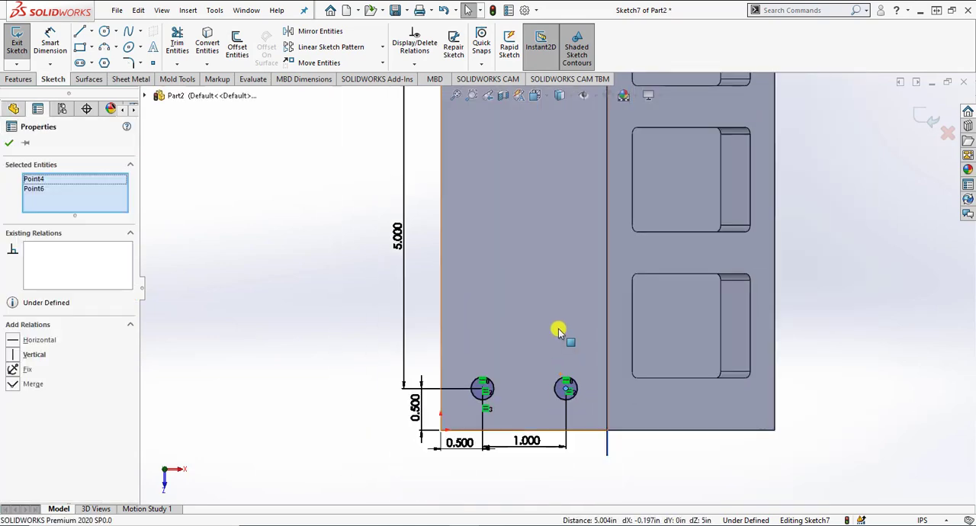
scroll(559, 331, up, 1)
click(13, 355)
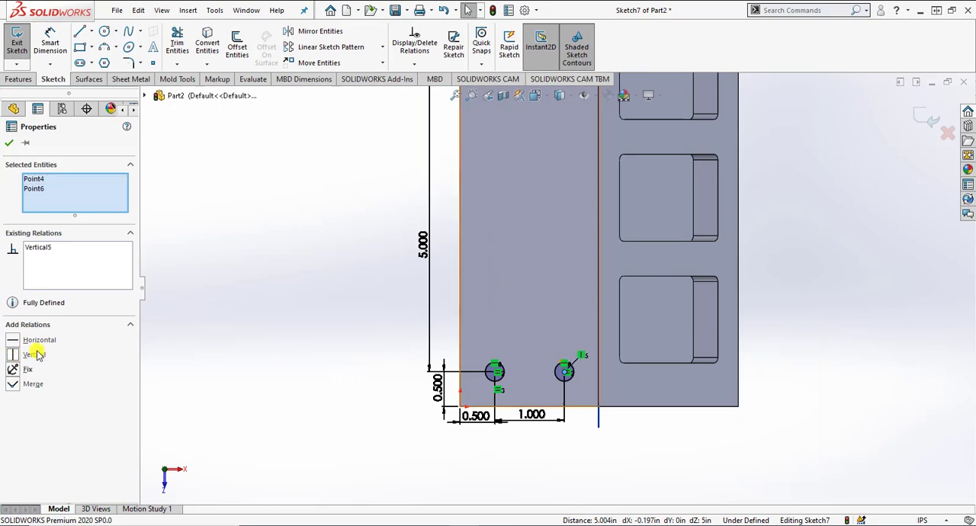
click(276, 353)
Step: Add a vertical relation between the centers of the two circles along the block's outer edge
scroll(328, 351, up, 2)
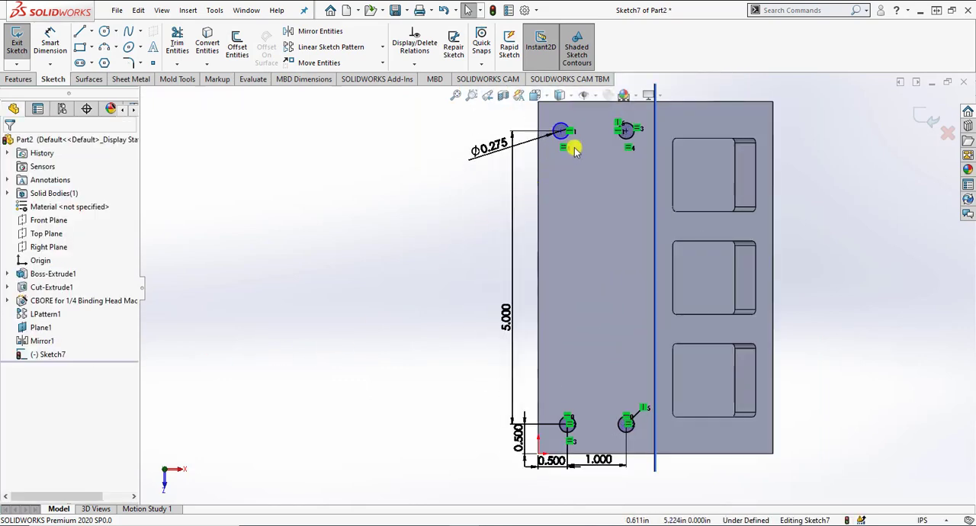
scroll(566, 424, up, 2)
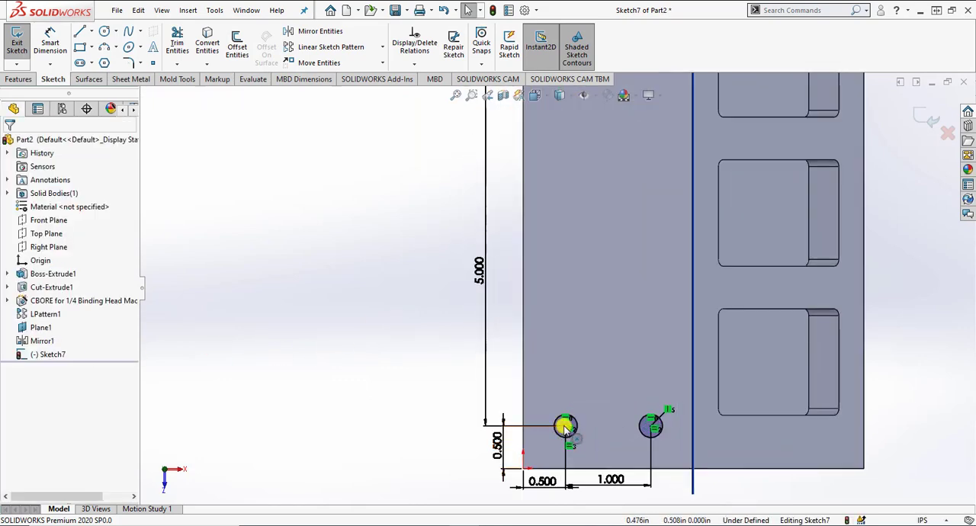
click(566, 427)
scroll(593, 331, down, 3)
scroll(571, 193, up, 3)
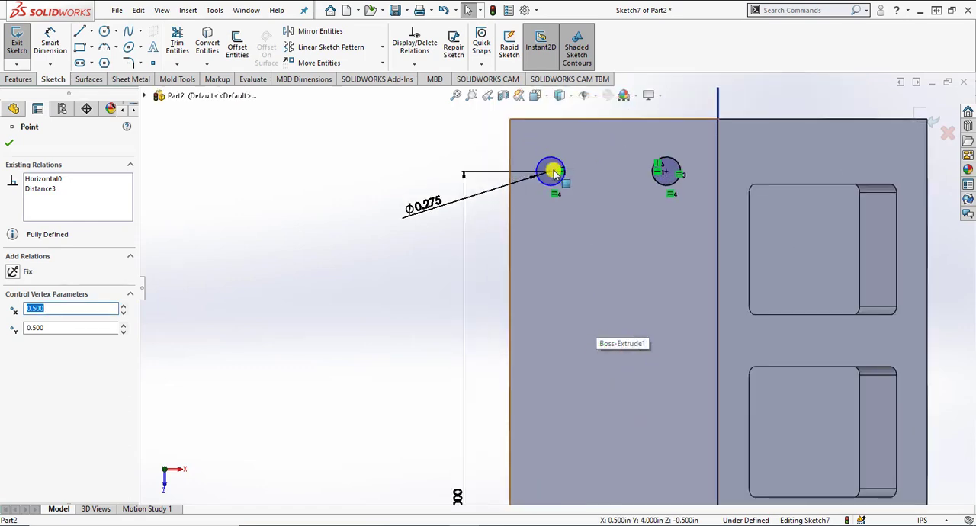
ctrl+click(550, 169)
click(23, 354)
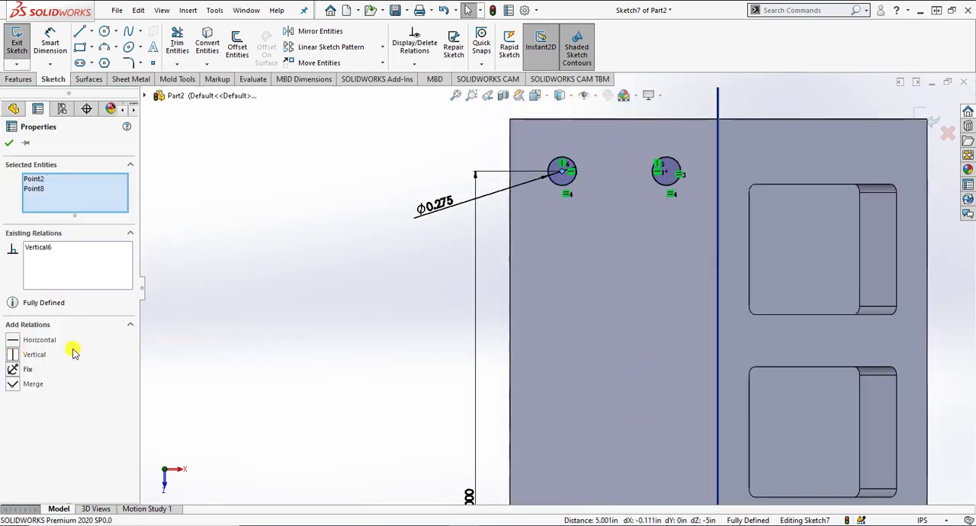
Step: Cut-extrude the four top-face circles as blind holes to a depth of 1 in
click(305, 338)
scroll(387, 337, down, 3)
scroll(672, 438, up, 2)
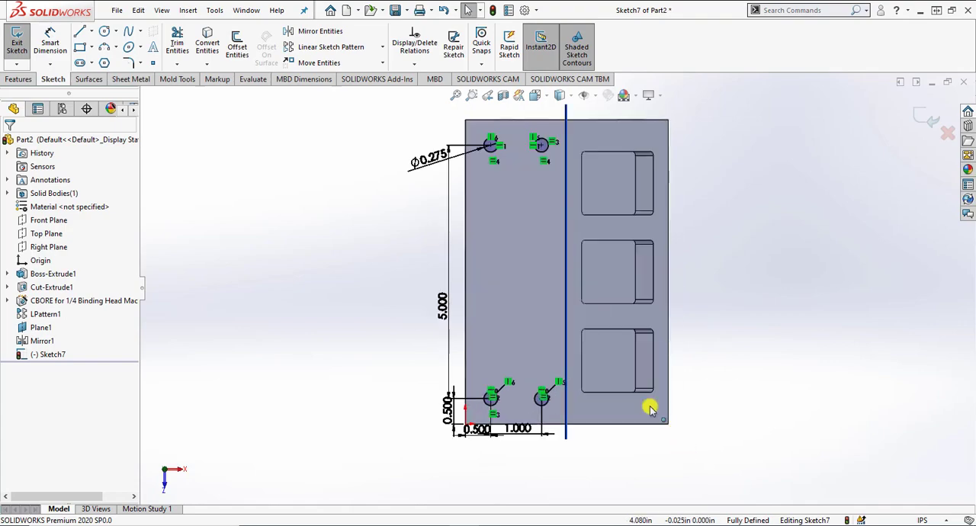
click(21, 81)
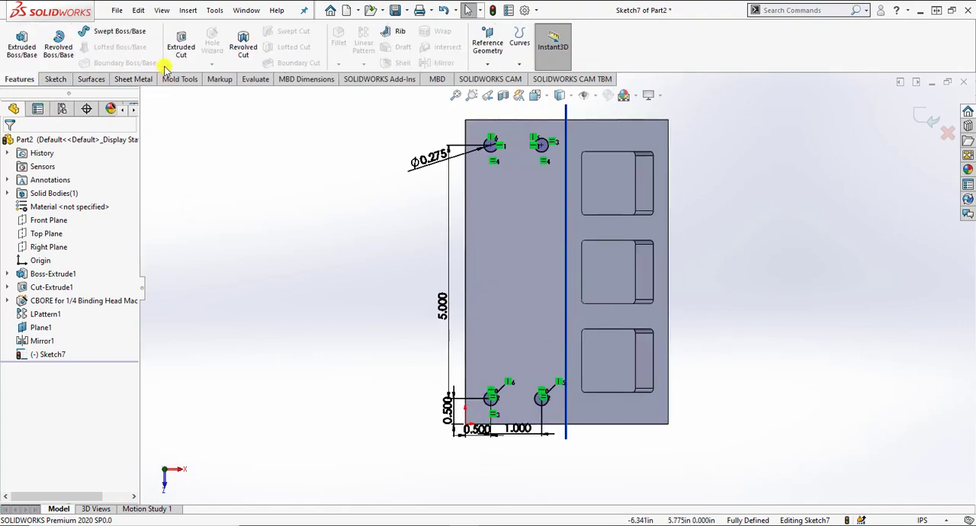
click(181, 43)
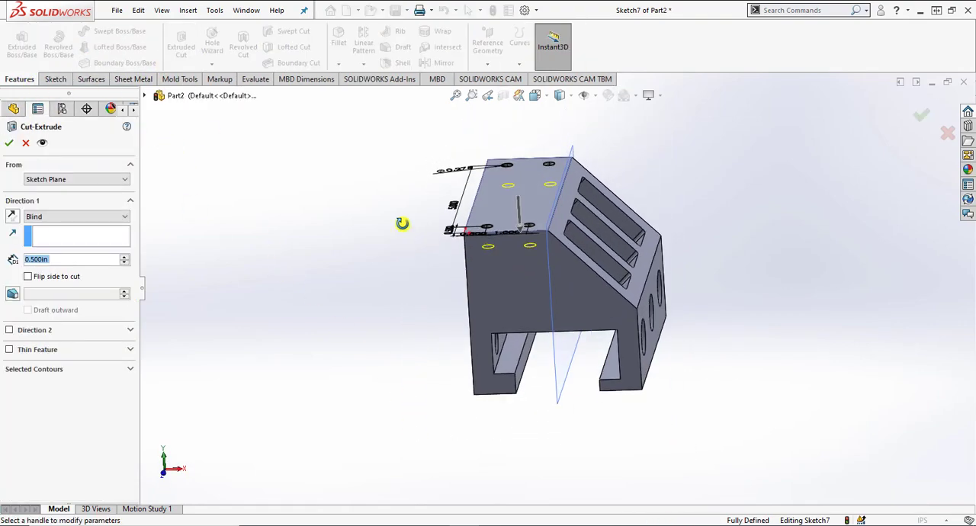
double_click(77, 259)
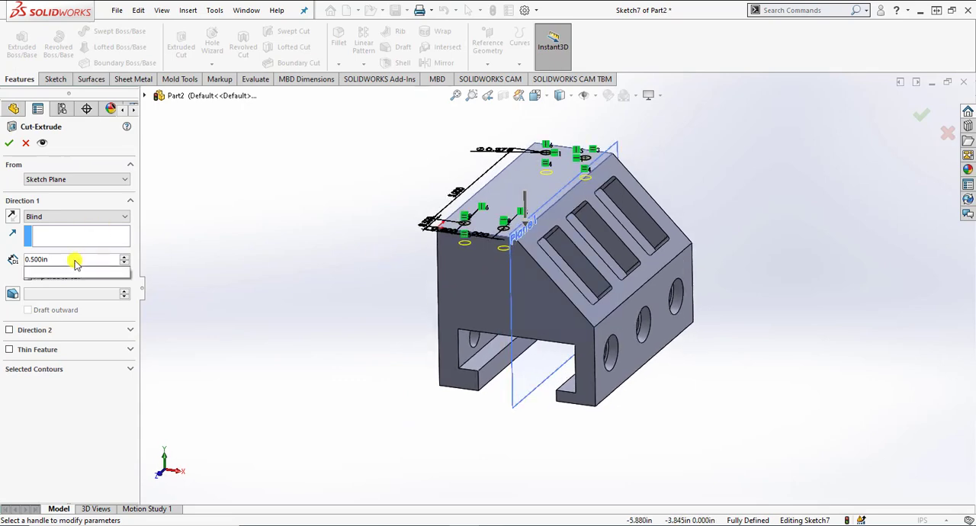
text(1)
key(Return)
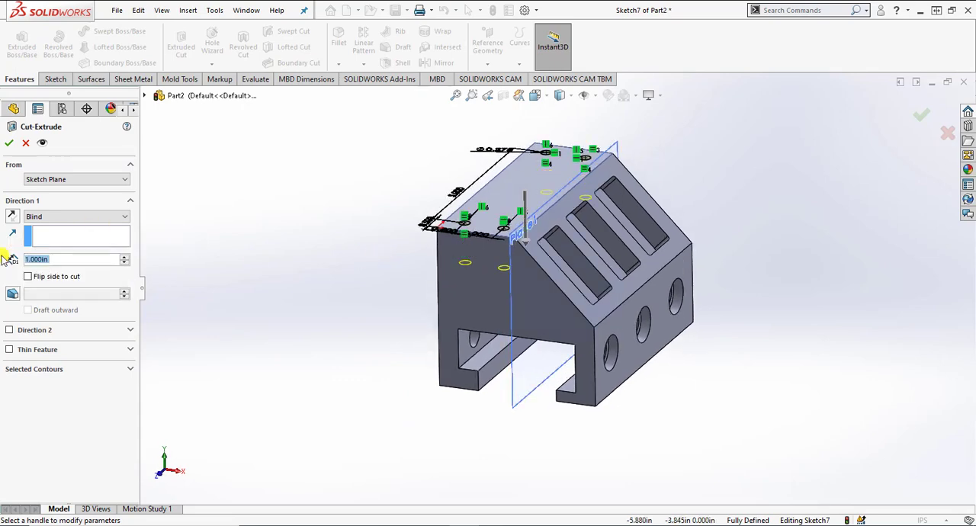
click(9, 142)
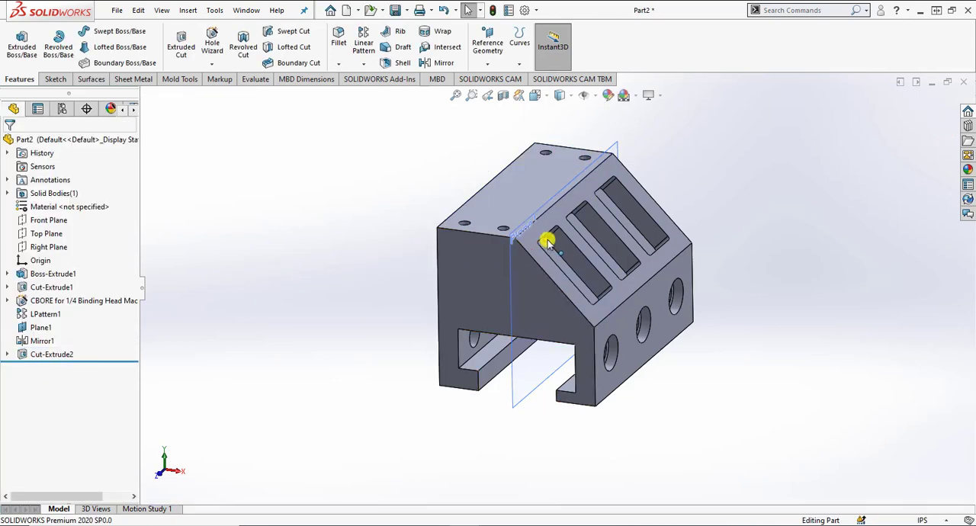
Step: Hide the reference plane used for mirroring the counterbore holes
mouse_move(547, 239)
middle_down()
mouse_move(549, 272)
mouse_move(542, 249)
middle_up()
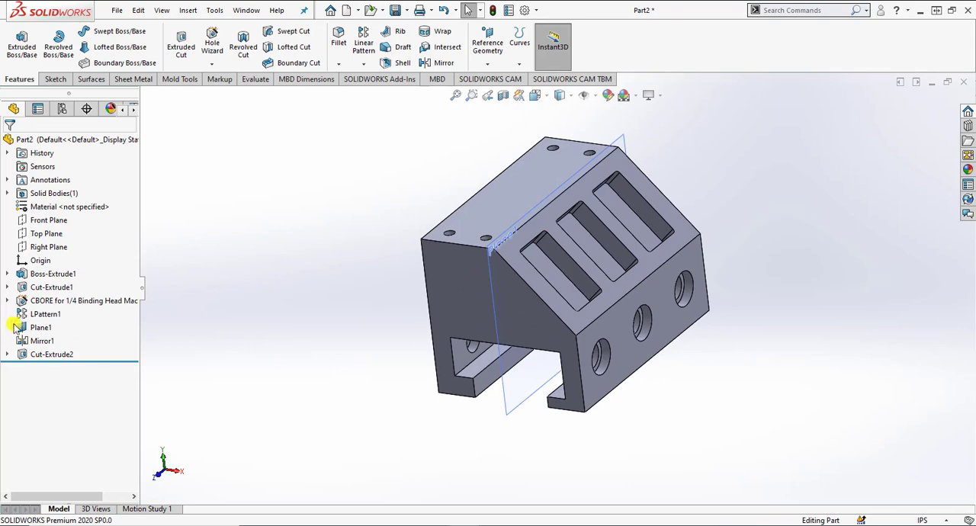
click(40, 327)
click(46, 309)
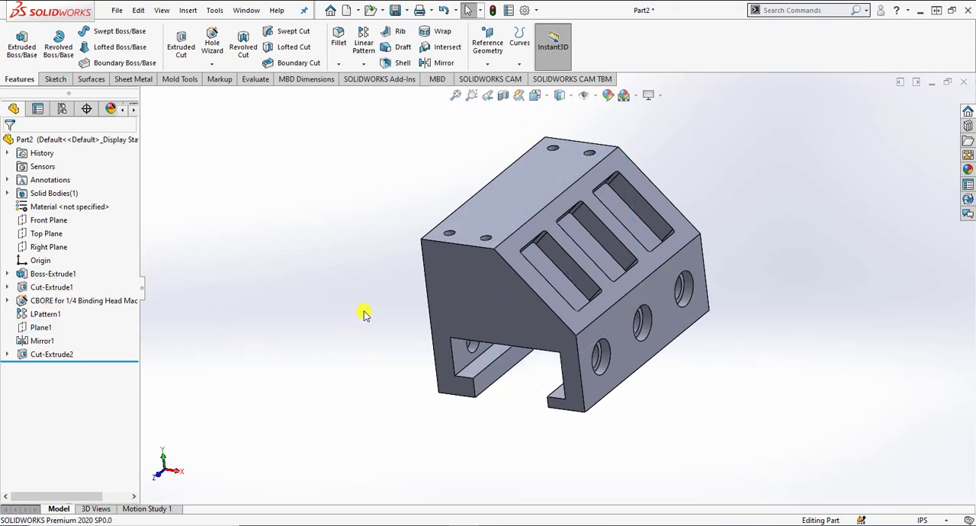
mouse_move(348, 312)
middle_down()
mouse_move(389, 275)
mouse_move(369, 242)
mouse_move(349, 300)
middle_up()
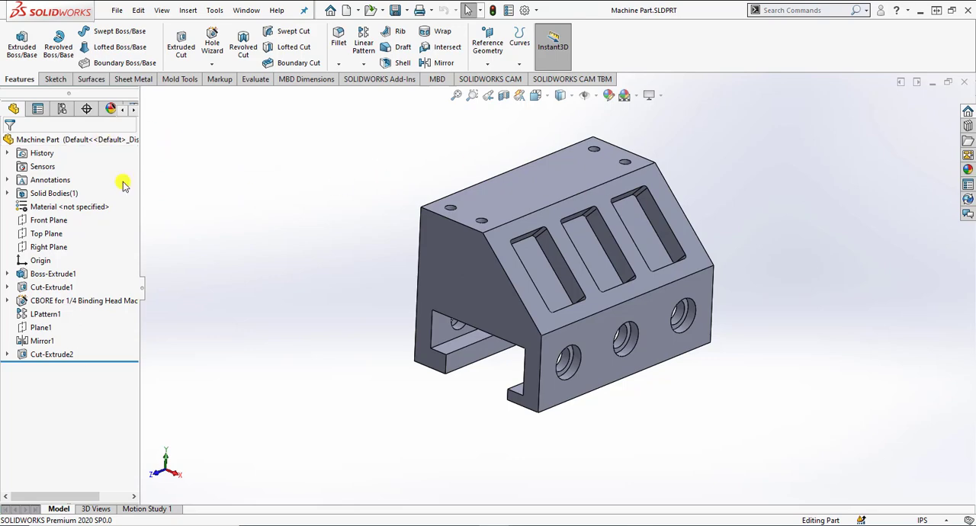
Step: Add a configuration to the machine part named "cutwat configuration" with the description "part cutting"
click(62, 109)
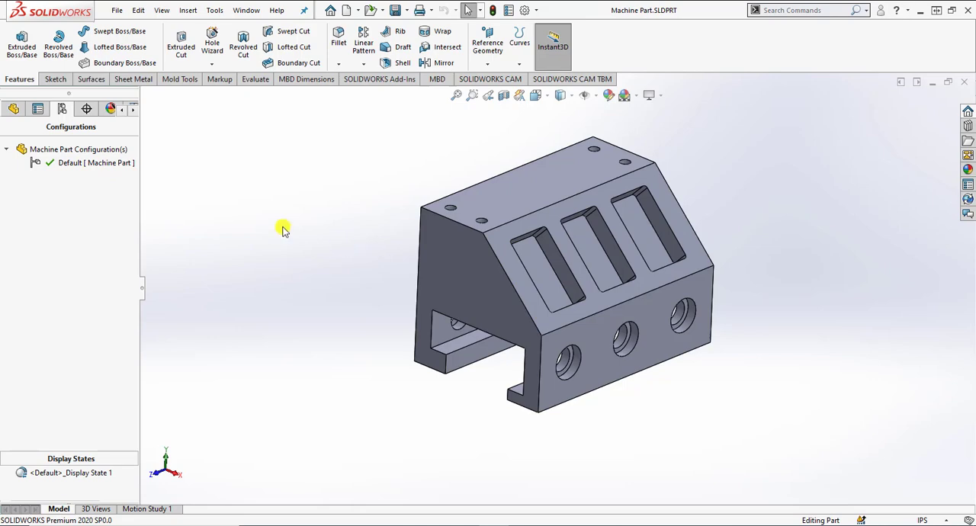
click(95, 152)
right_click(95, 153)
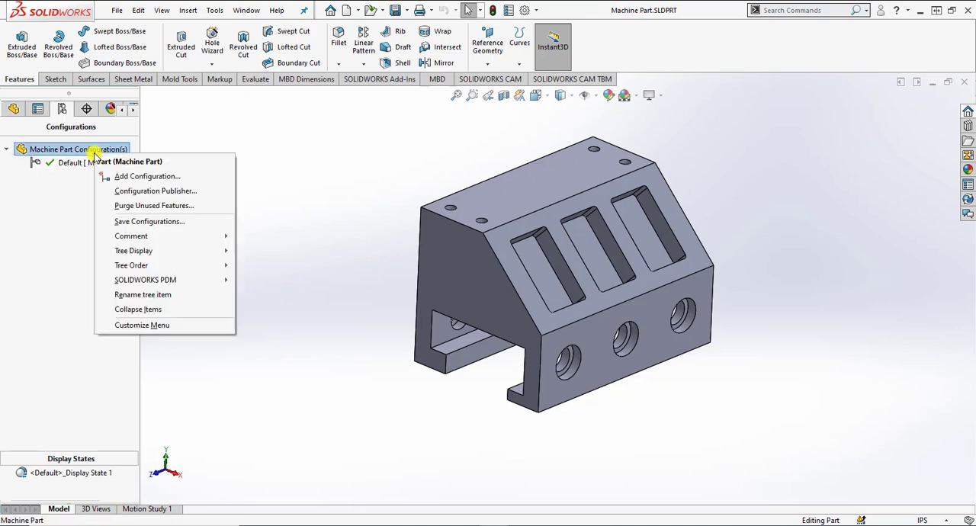
click(107, 172)
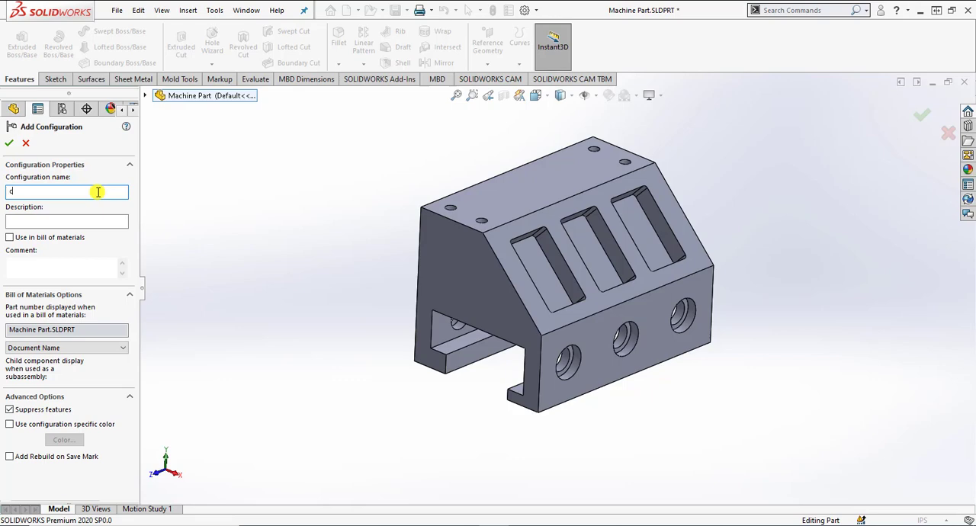
text(utwat configuration)
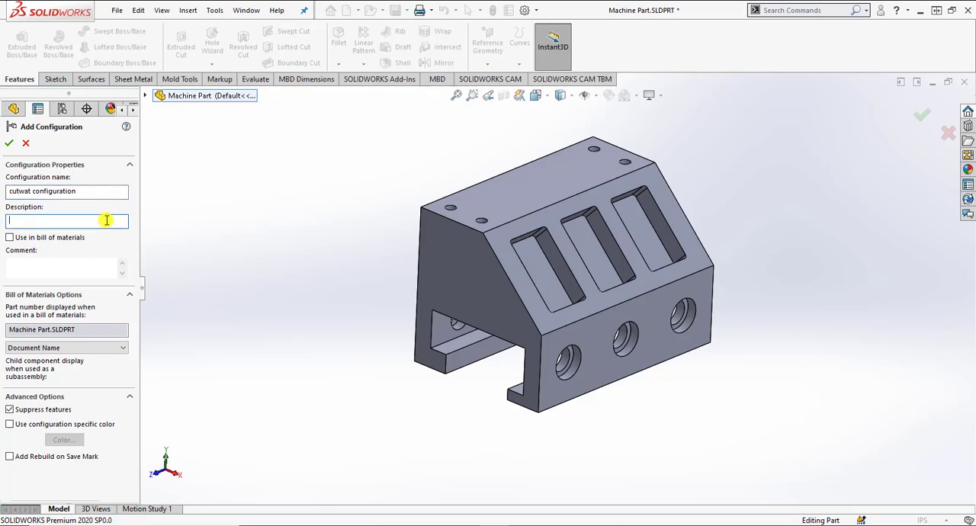
text(part cutting)
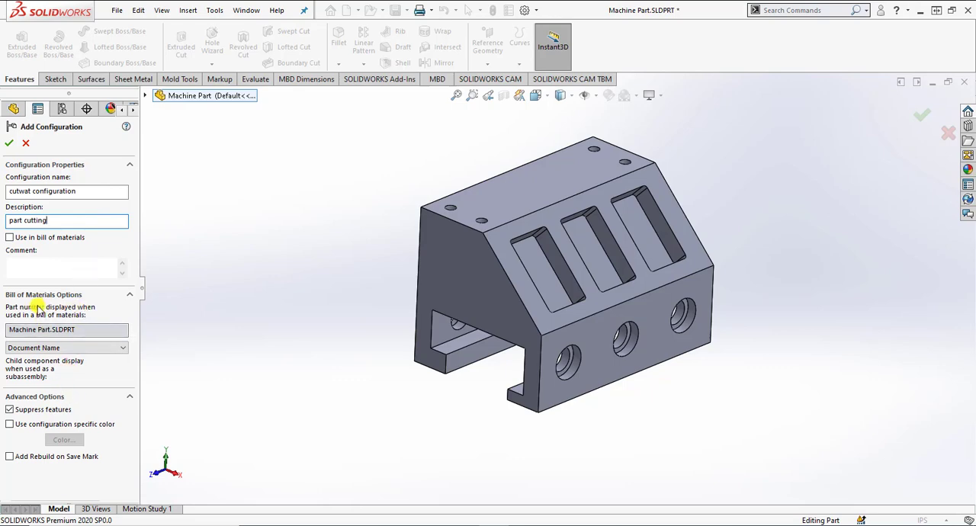
Step: Try the Configuration Name, User Specified Name and Document Name options for the part number displayed in the bill of materials
click(67, 347)
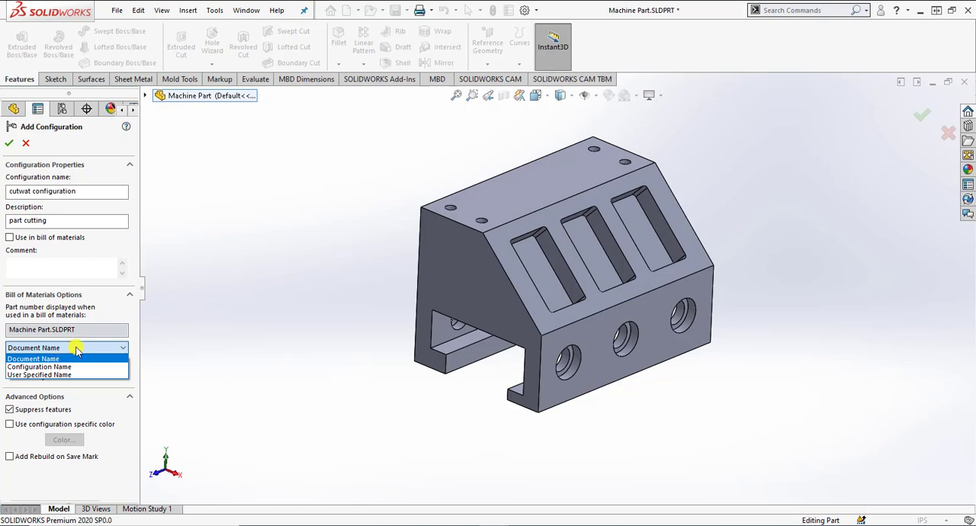
click(74, 367)
click(80, 348)
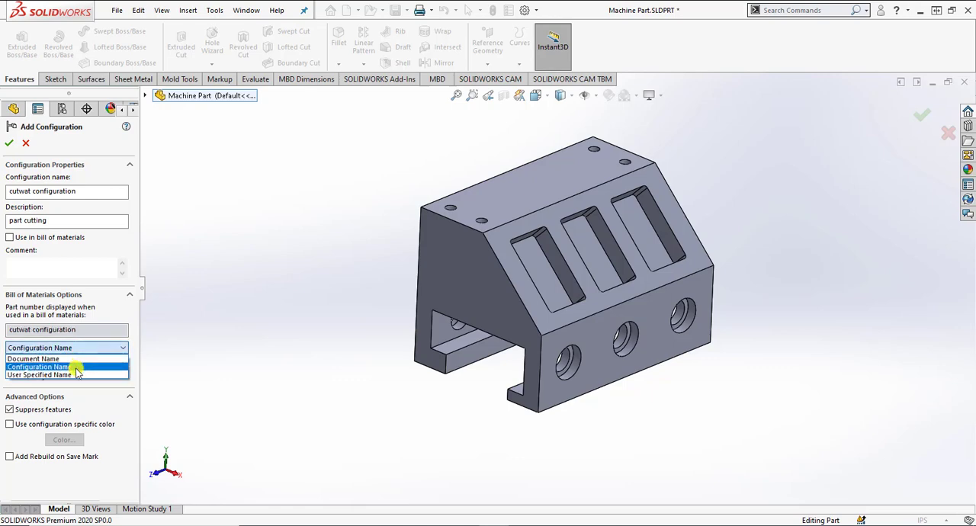
click(76, 374)
click(77, 336)
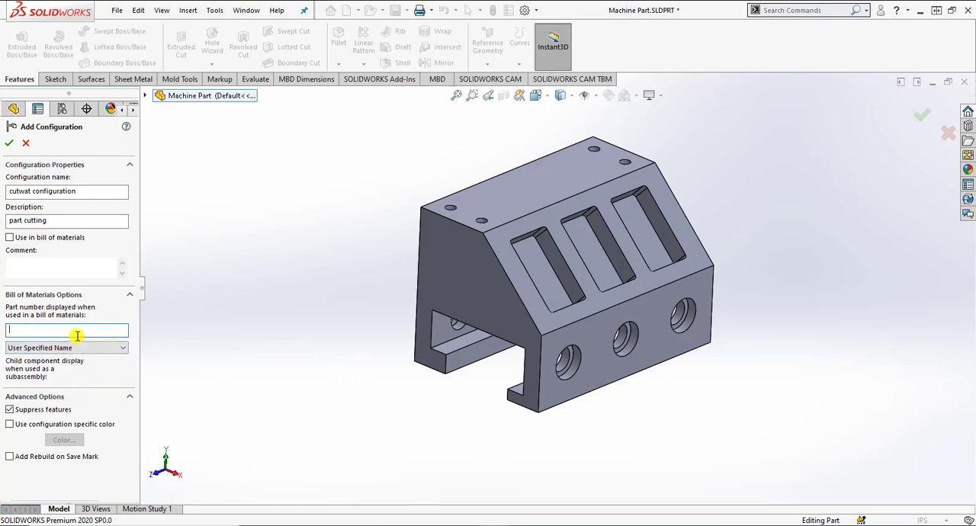
click(76, 348)
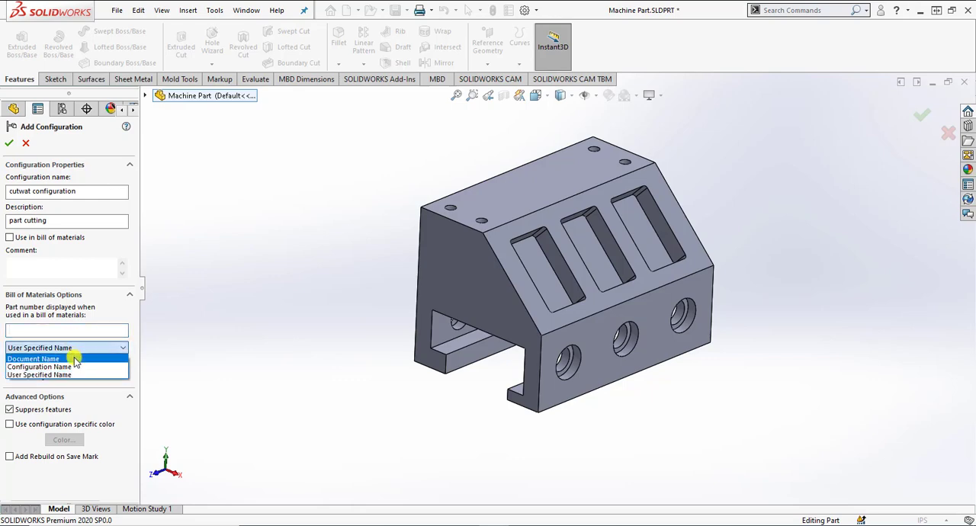
click(73, 359)
click(76, 348)
click(73, 367)
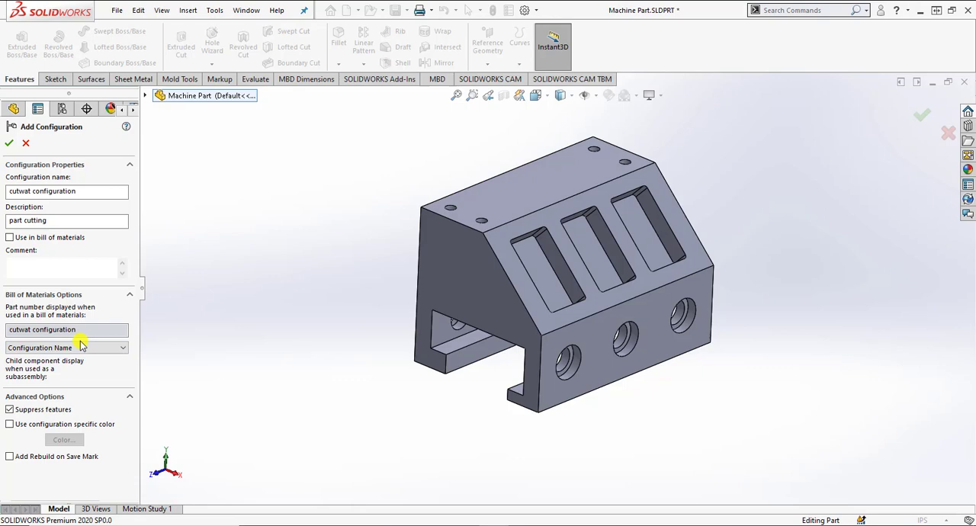
click(42, 348)
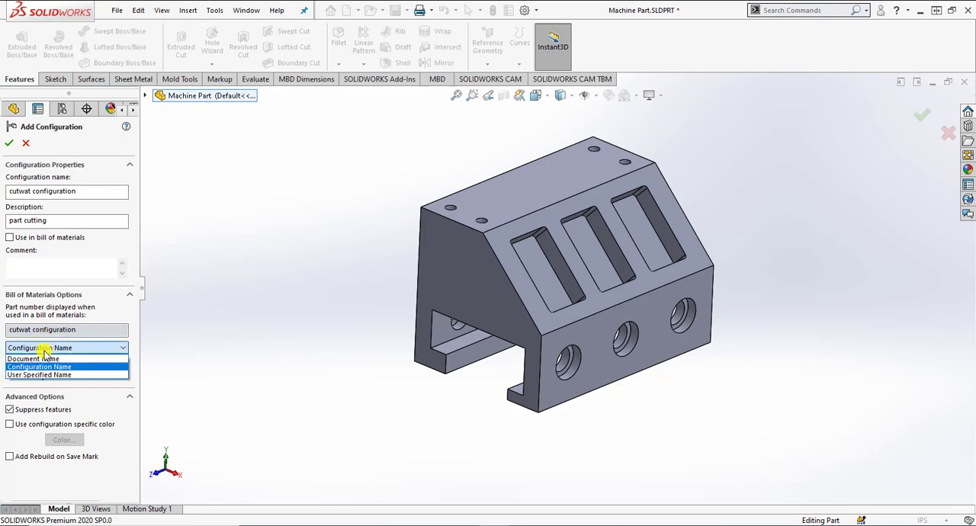
click(43, 348)
click(45, 348)
click(44, 358)
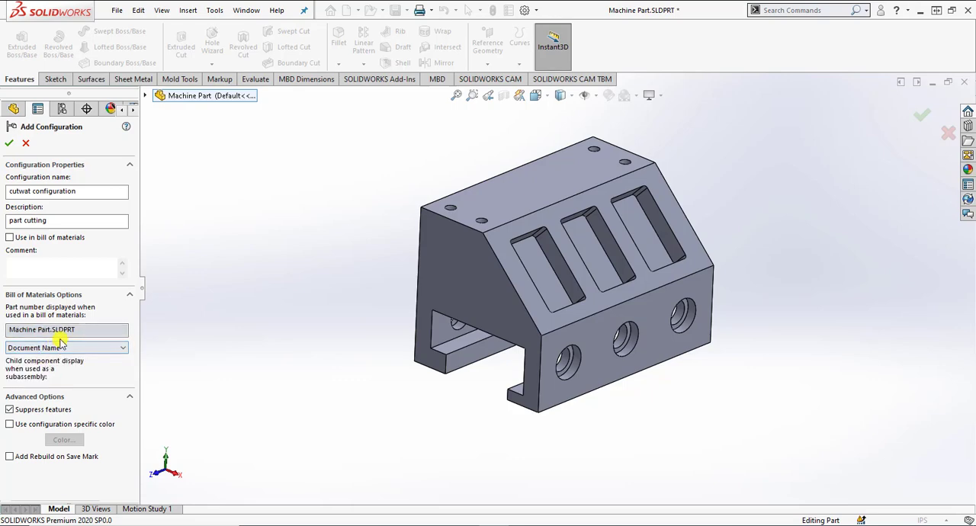
Step: Use the configuration name as the bill of materials part number and create the configuration
click(47, 348)
click(52, 367)
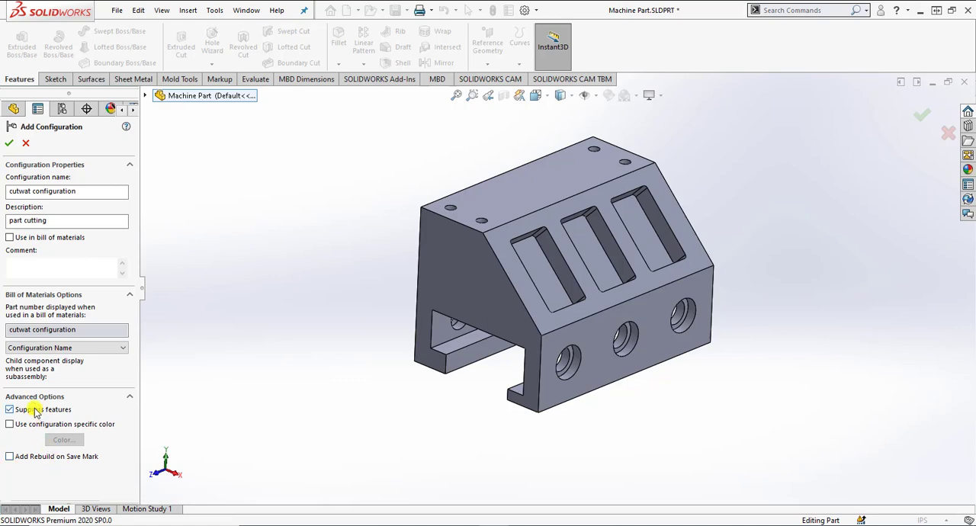
click(9, 142)
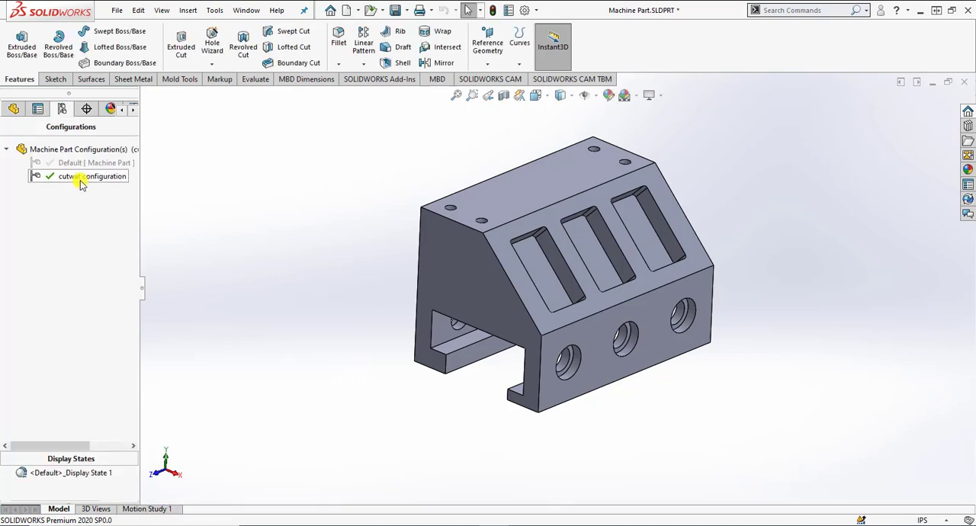
Step: On the four-hole top face, sketch a rectangle about 3 in by 3.29 in overhanging the block's origin end and sloped side
click(14, 109)
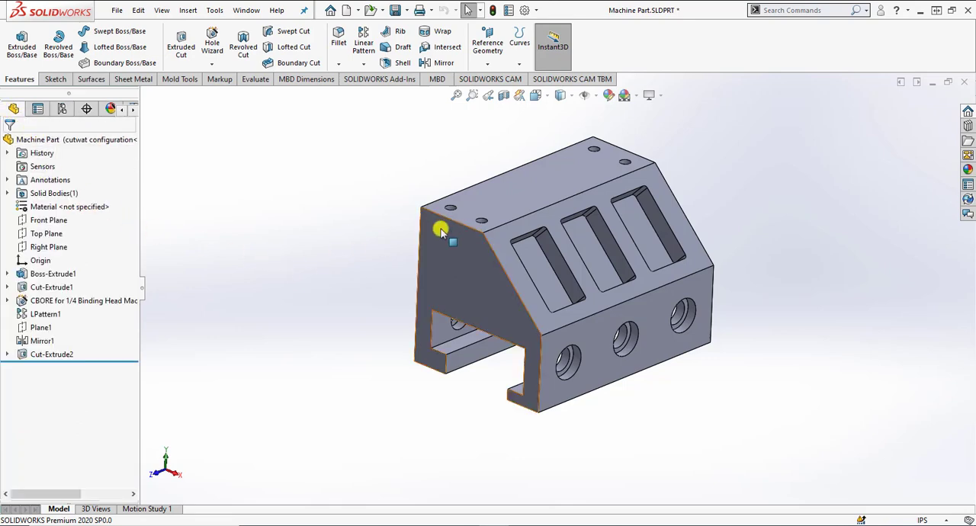
click(474, 206)
click(528, 167)
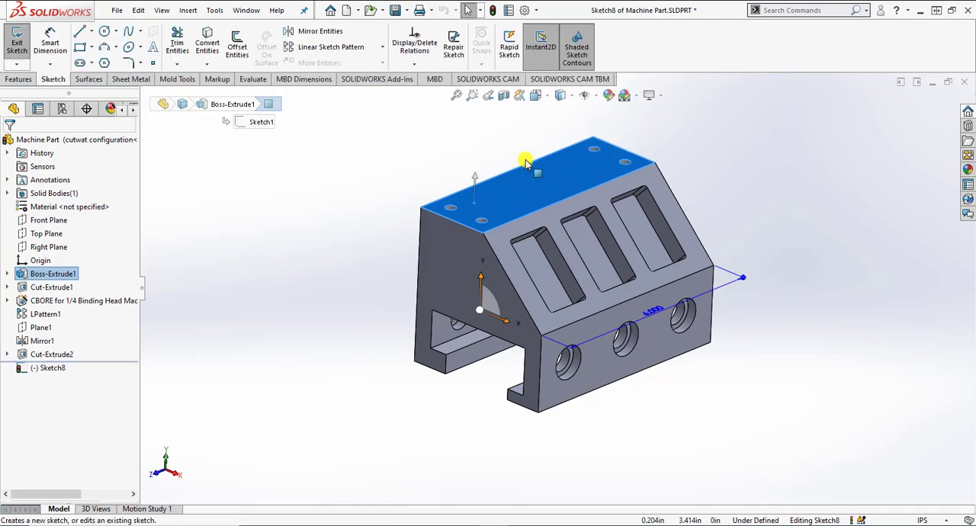
click(535, 94)
click(605, 164)
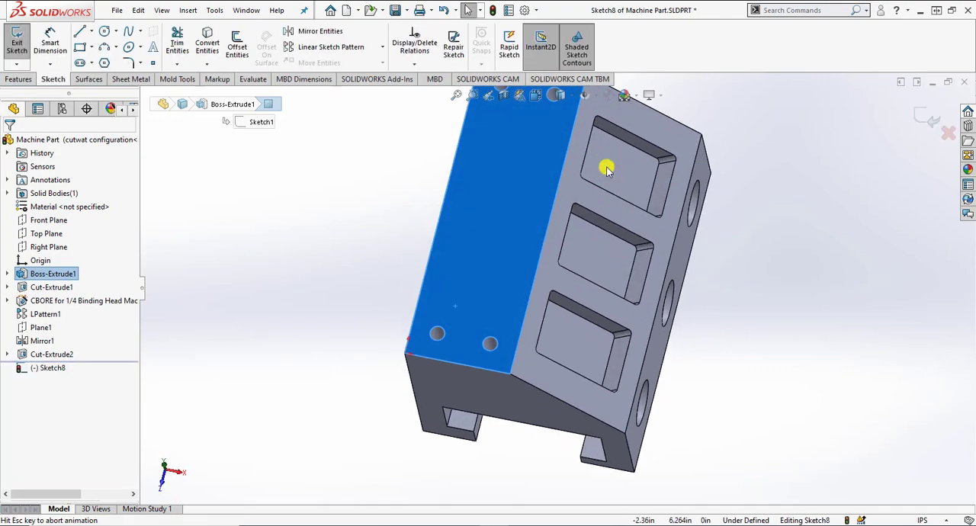
click(728, 343)
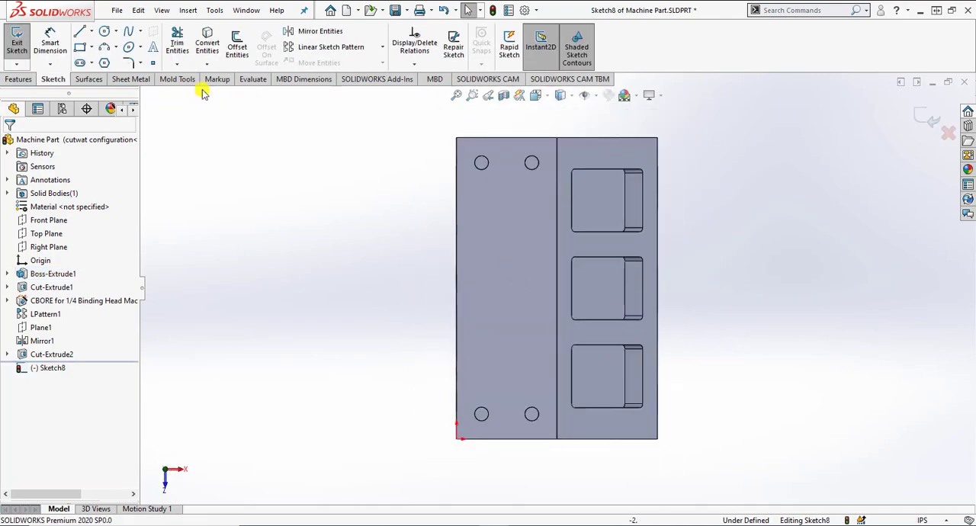
click(80, 46)
click(532, 295)
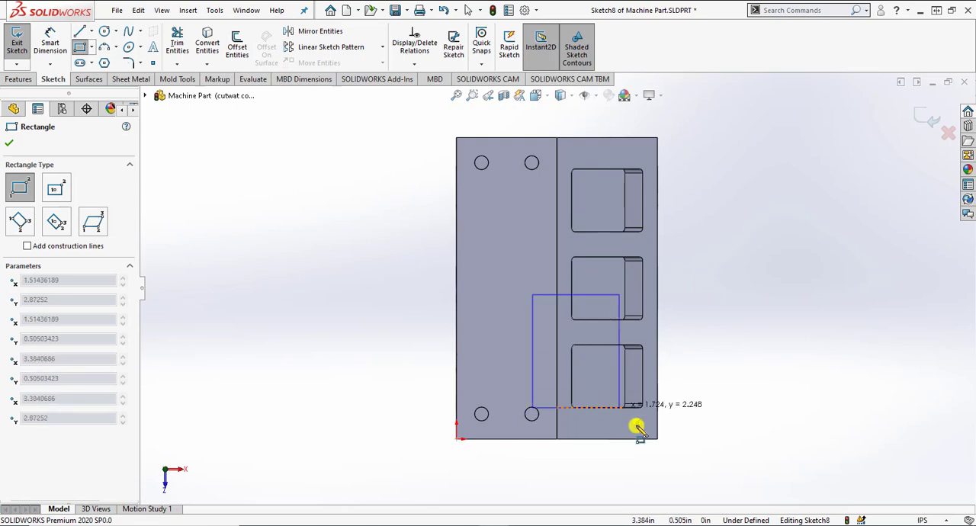
click(686, 461)
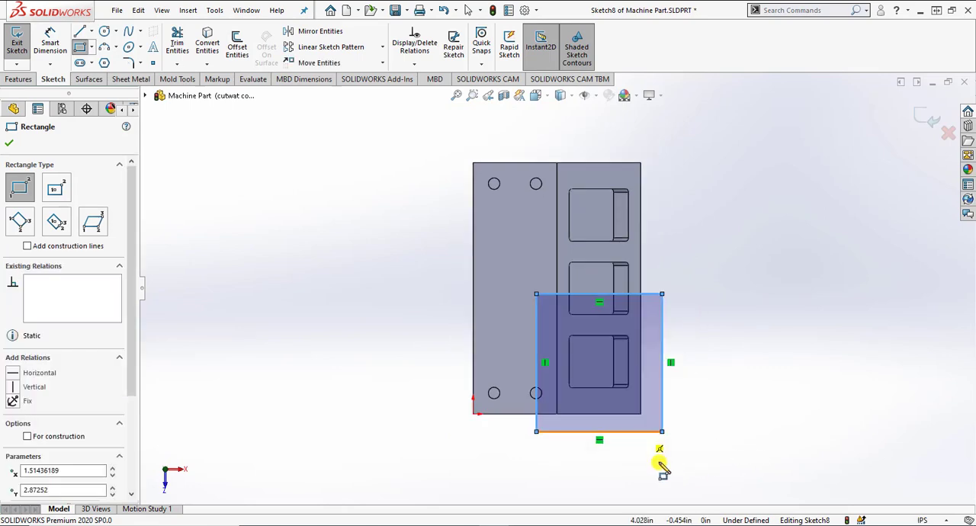
Step: Dimension the rectangle's side along the block's length to 3.25 in
key(s)
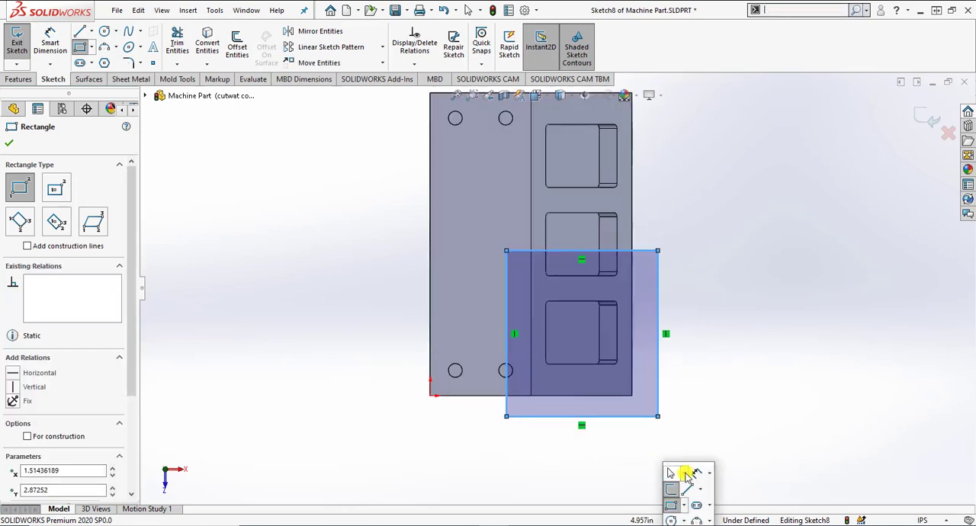
click(696, 471)
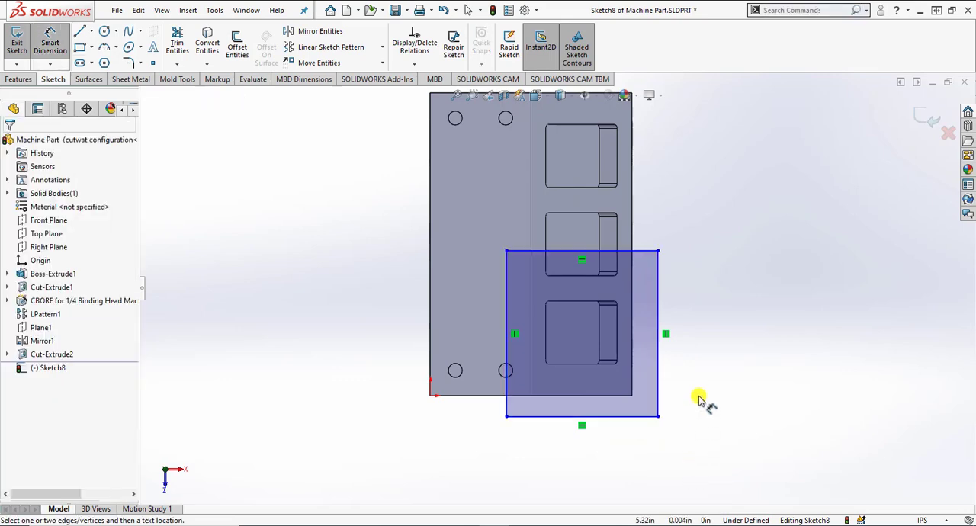
click(660, 385)
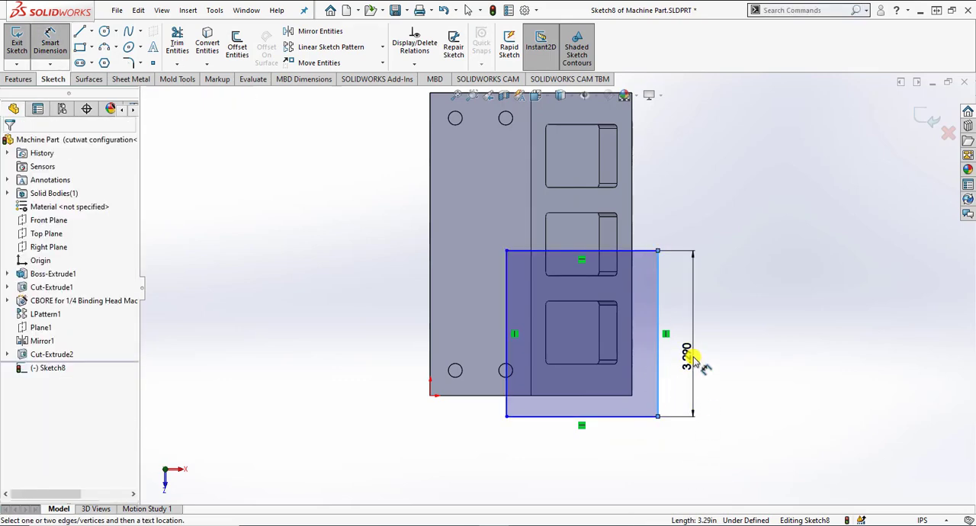
click(692, 358)
text(3.25)
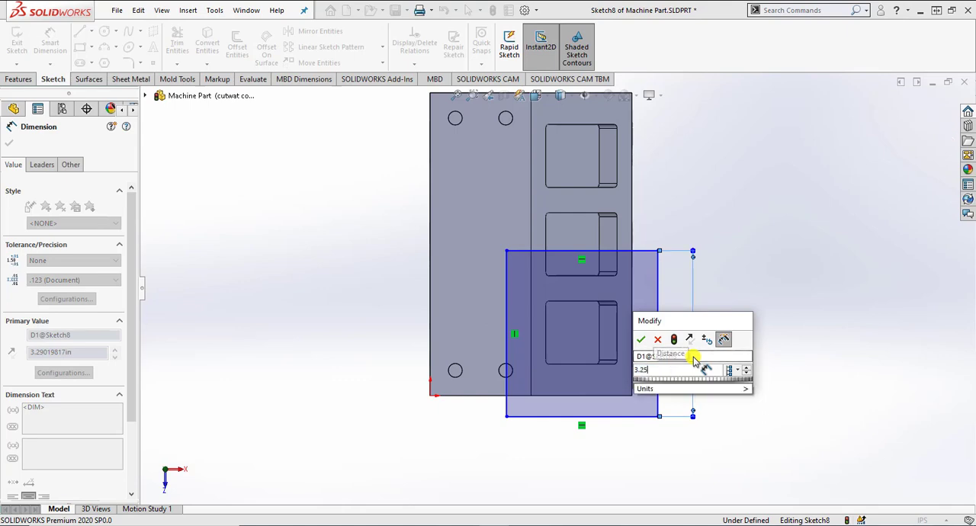
key(Return)
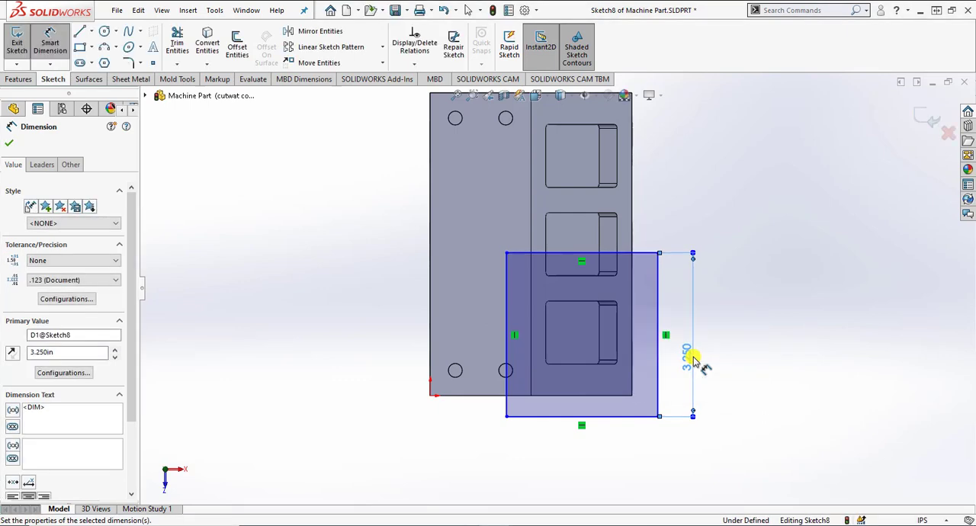
Step: Dimension the rectangle's side across the block's width to 2.75 in
click(616, 416)
click(614, 446)
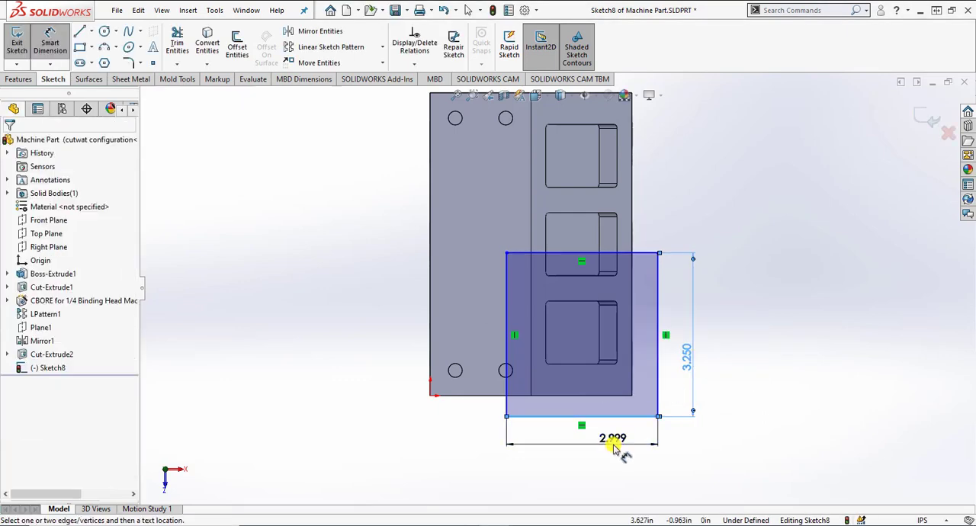
text(2.75)
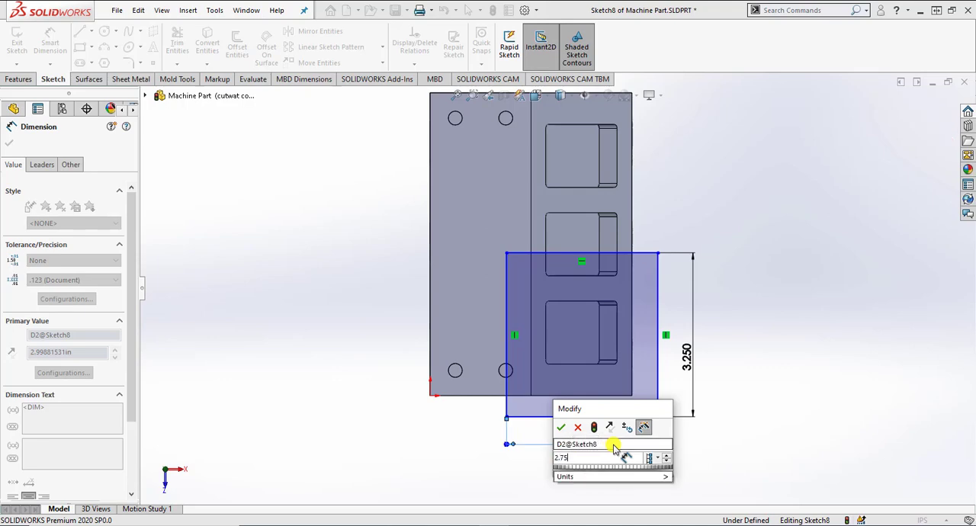
key(Return)
click(480, 437)
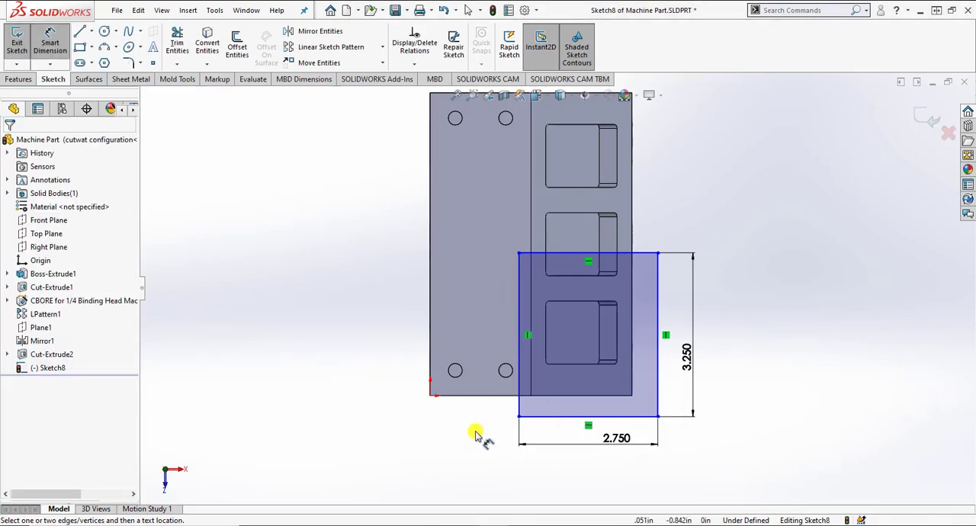
Step: Position the rectangle's inner long side 1.5 in from the block's straight long edge at the origin
click(430, 381)
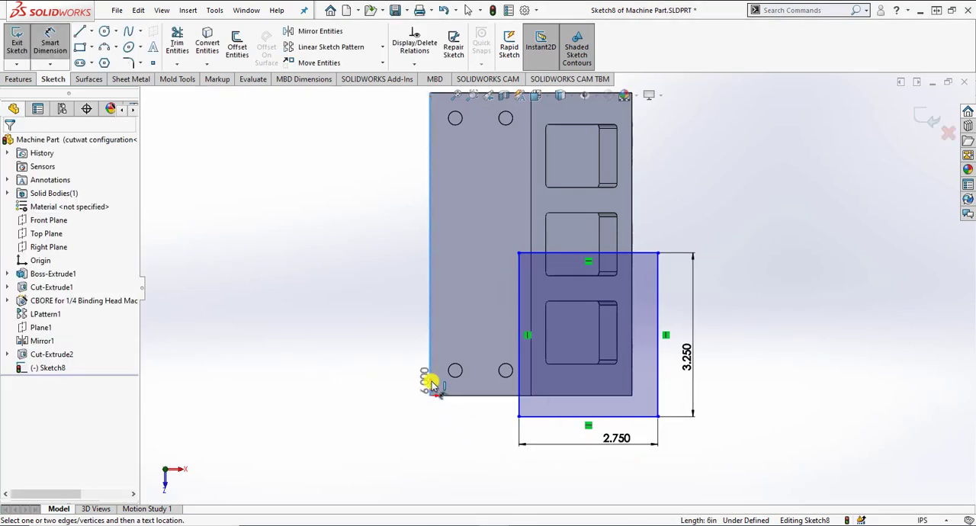
click(517, 398)
click(470, 420)
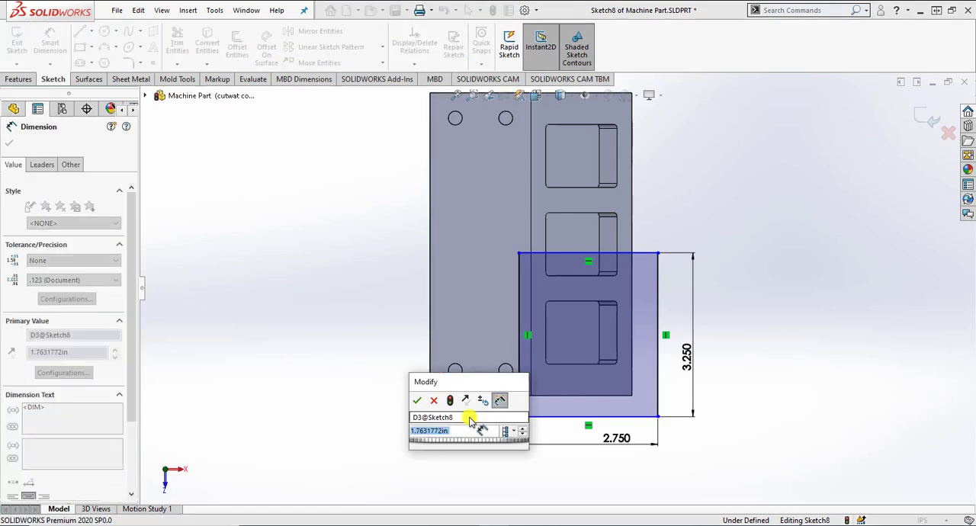
text(1.5)
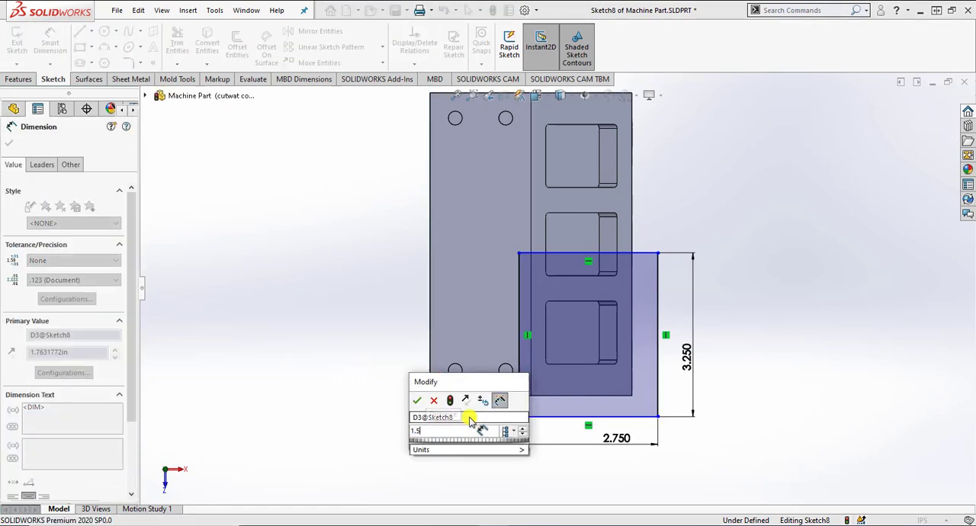
key(Return)
click(472, 458)
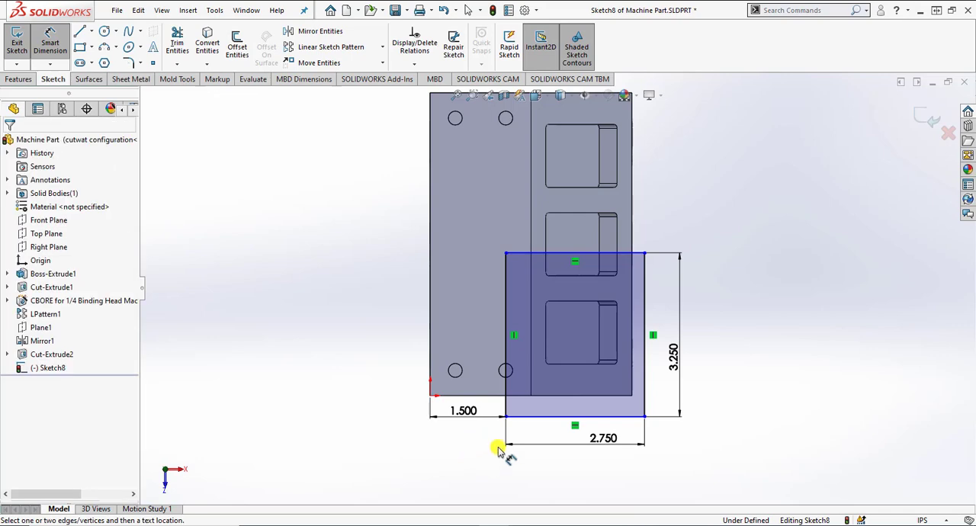
Step: Set the rectangle's overhang beyond the block's origin end to 0.25 in
click(617, 396)
click(724, 404)
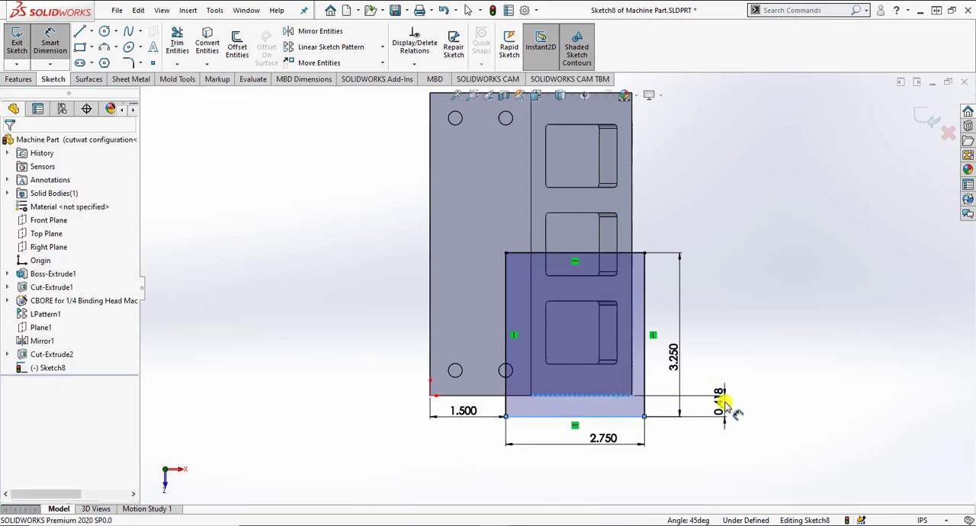
text(0.25)
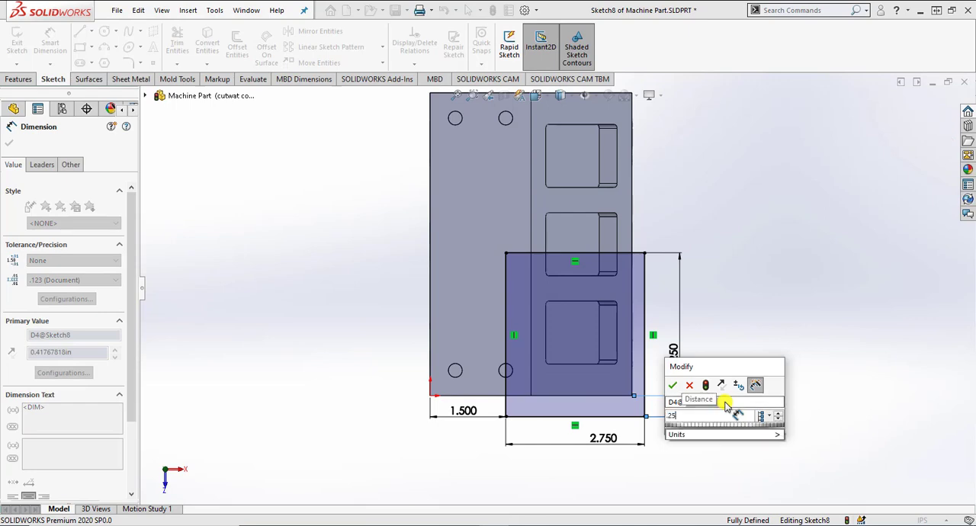
key(Return)
click(752, 411)
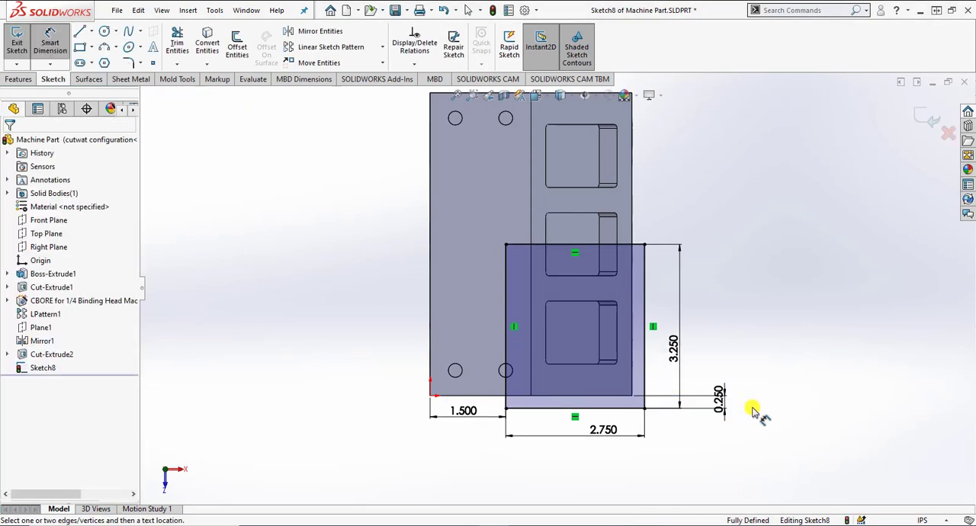
Step: Cut the dimensioned rectangle out of the block with an Extruded Cut set to Through All
click(23, 79)
click(181, 44)
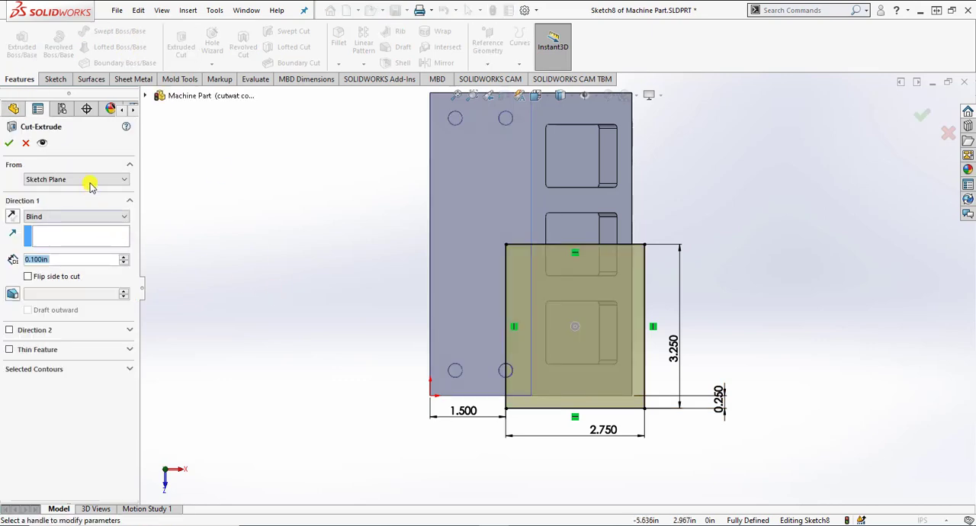
click(82, 217)
click(75, 227)
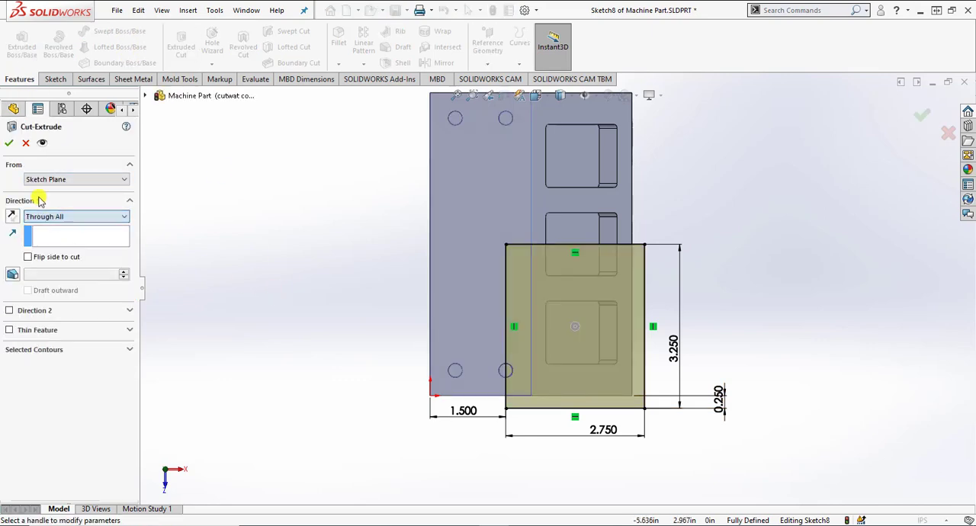
click(9, 143)
mouse_move(382, 388)
middle_down()
mouse_move(361, 371)
mouse_move(351, 249)
mouse_move(315, 182)
mouse_move(287, 242)
mouse_move(329, 303)
mouse_move(320, 222)
mouse_move(309, 292)
mouse_move(309, 257)
middle_up()
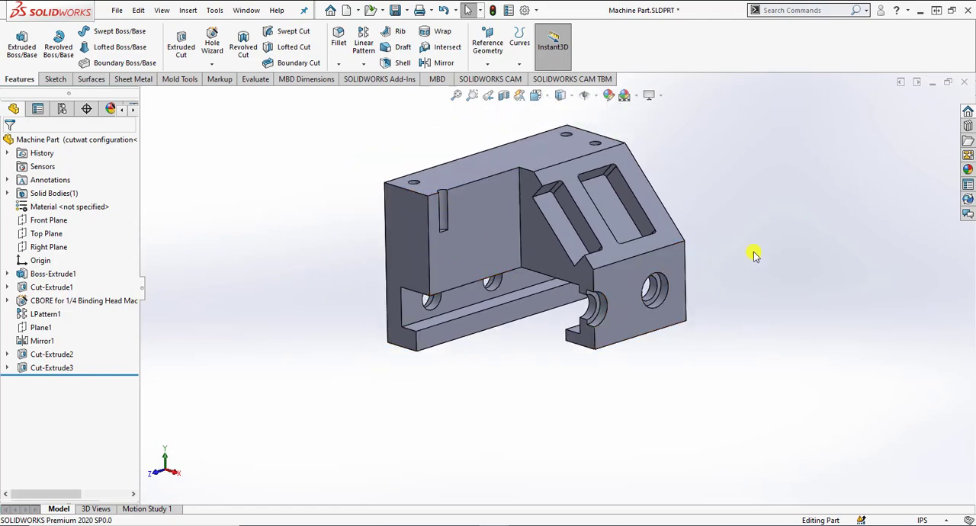
Step: Compare the block in the Default and cutwat configurations by activating them alternately, finishing on the cutwat configuration
click(60, 111)
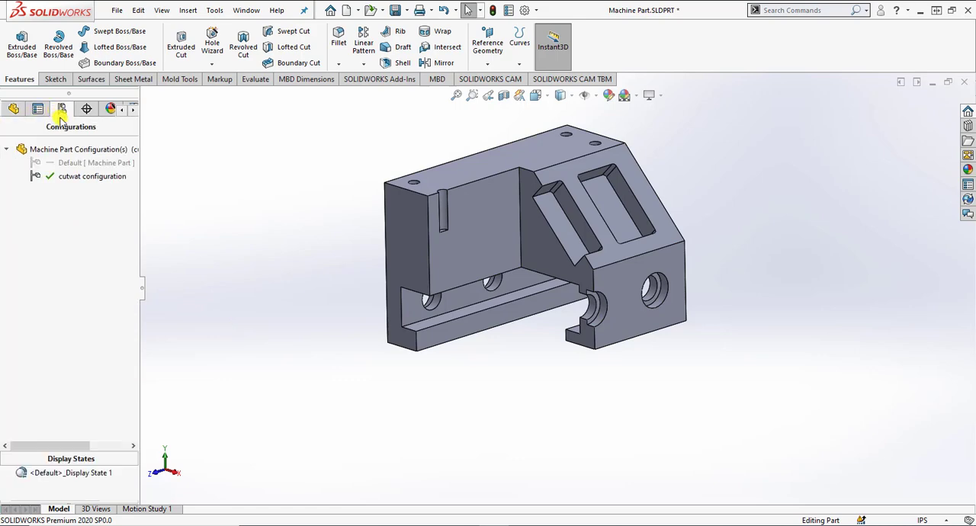
click(65, 177)
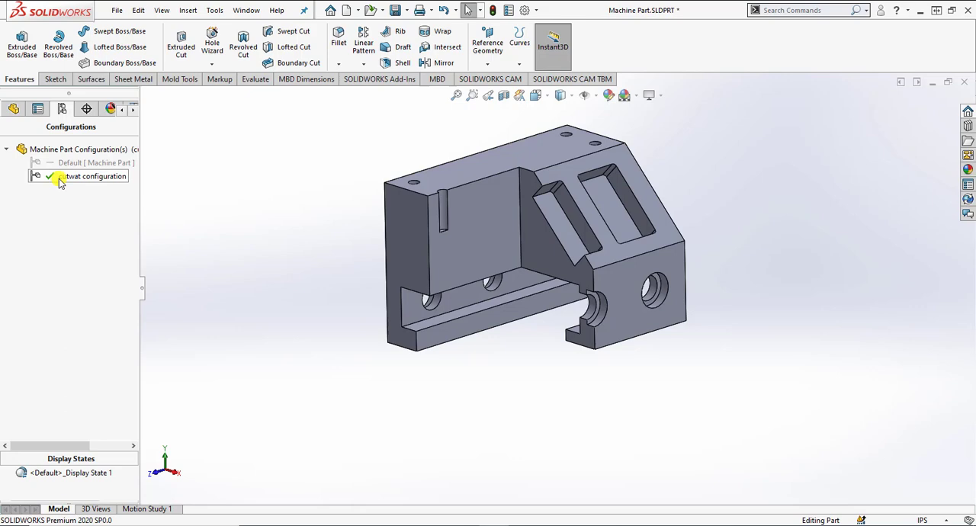
click(63, 164)
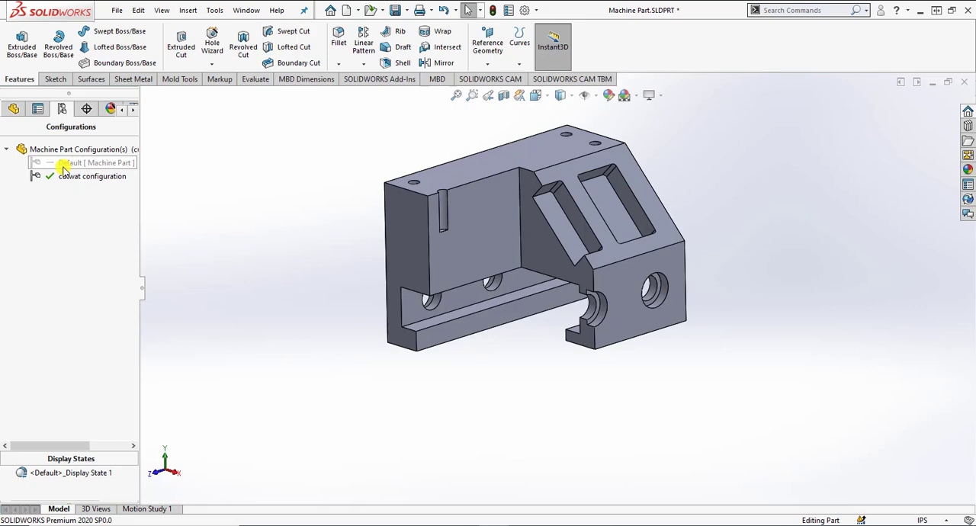
double_click(63, 164)
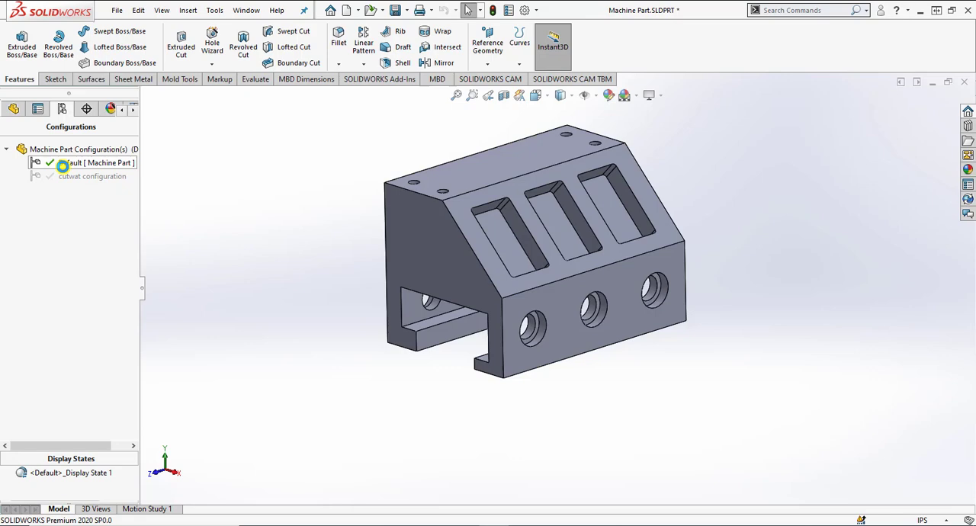
double_click(77, 176)
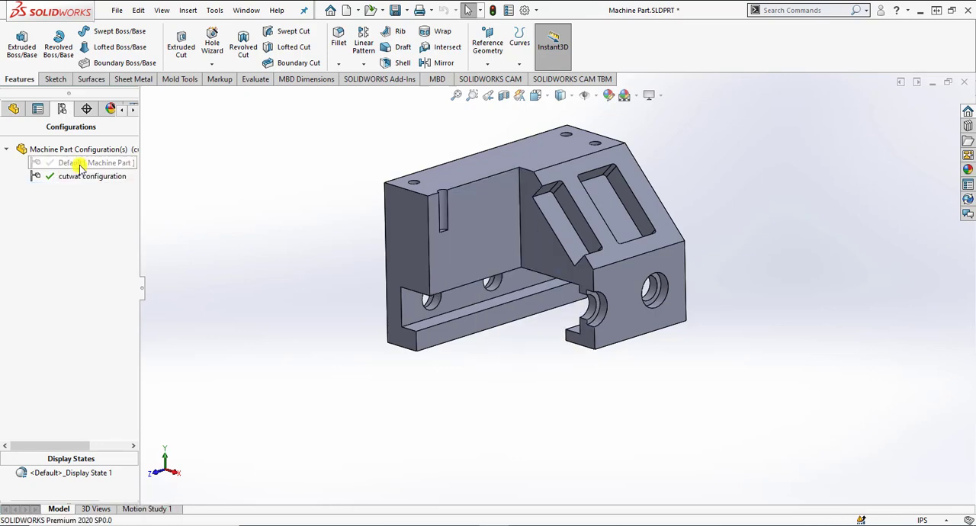
double_click(80, 164)
double_click(78, 176)
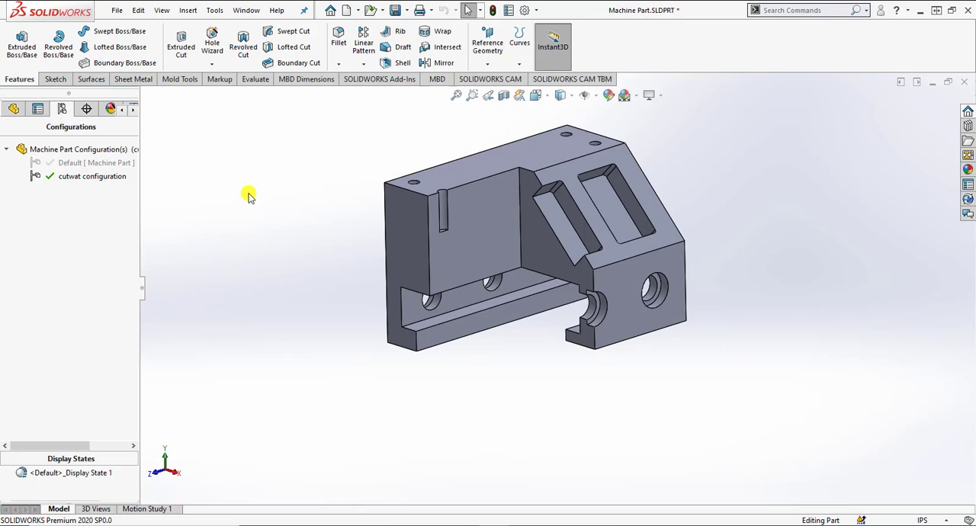
Step: Split the model tree area to show the feature list and the configuration list together, and select the corner cut
click(14, 110)
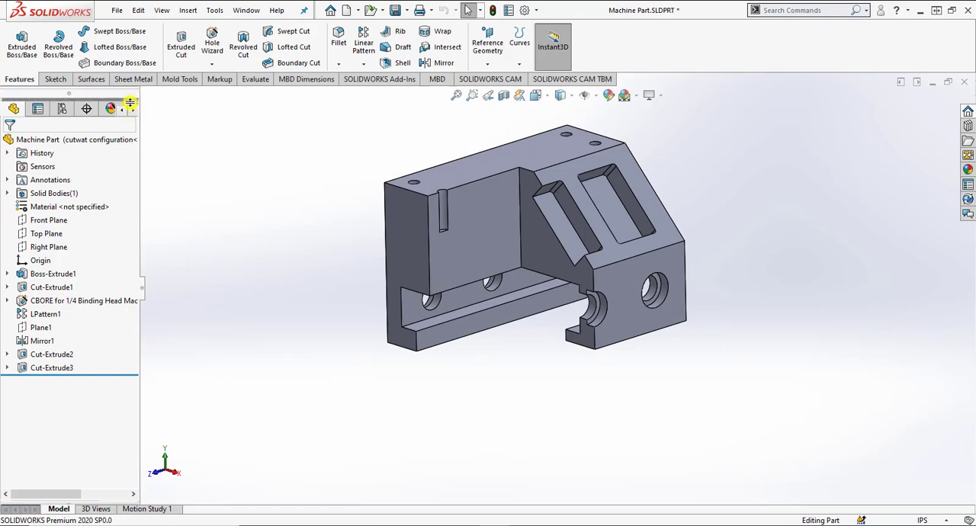
drag(131, 102, 125, 330)
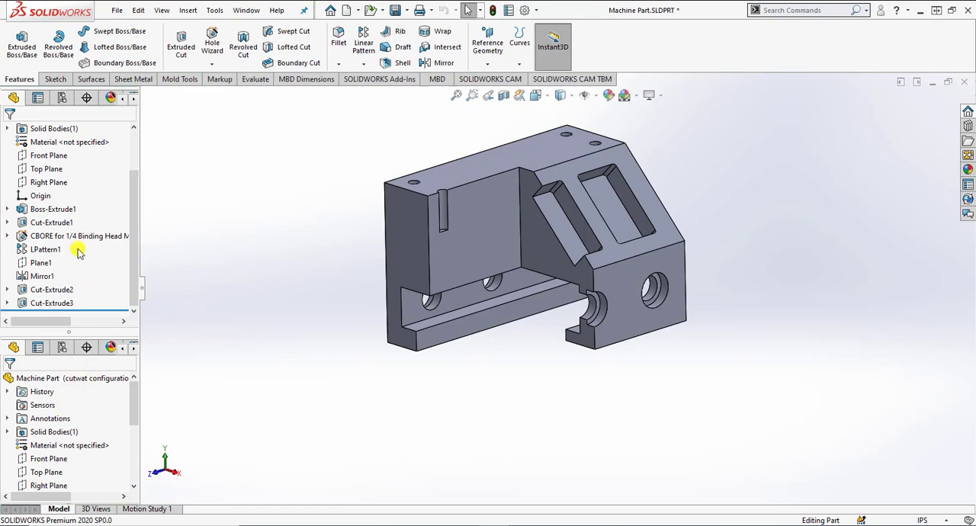
click(62, 348)
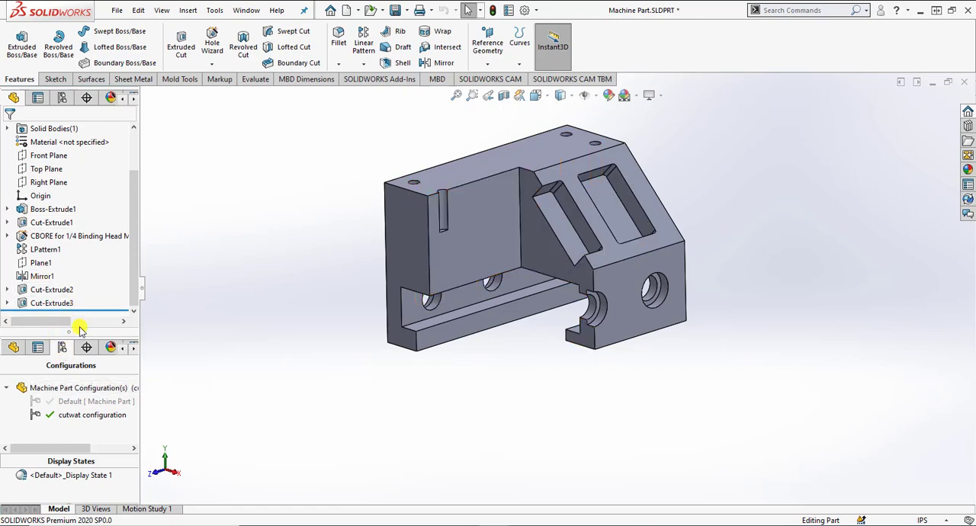
click(65, 303)
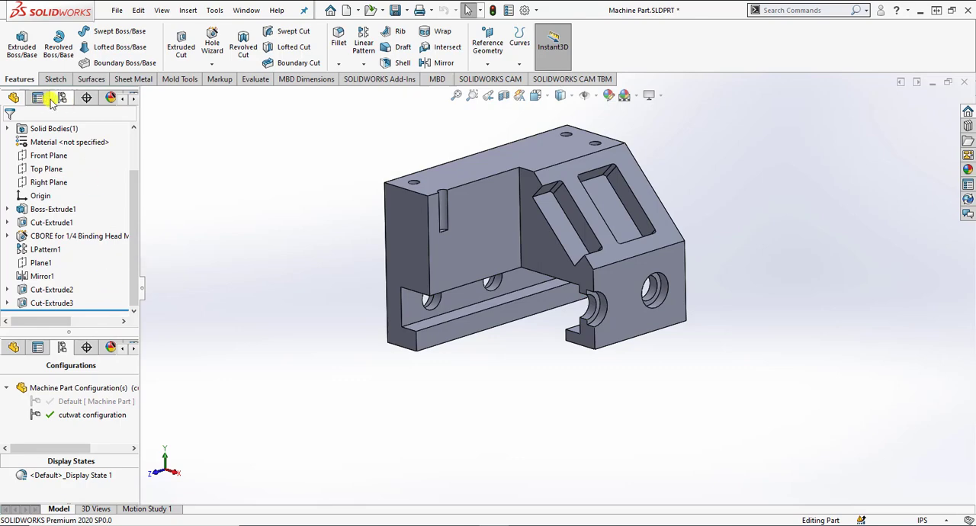
Step: Add a new part configuration named "machine feature supressed"
click(80, 387)
right_click(80, 387)
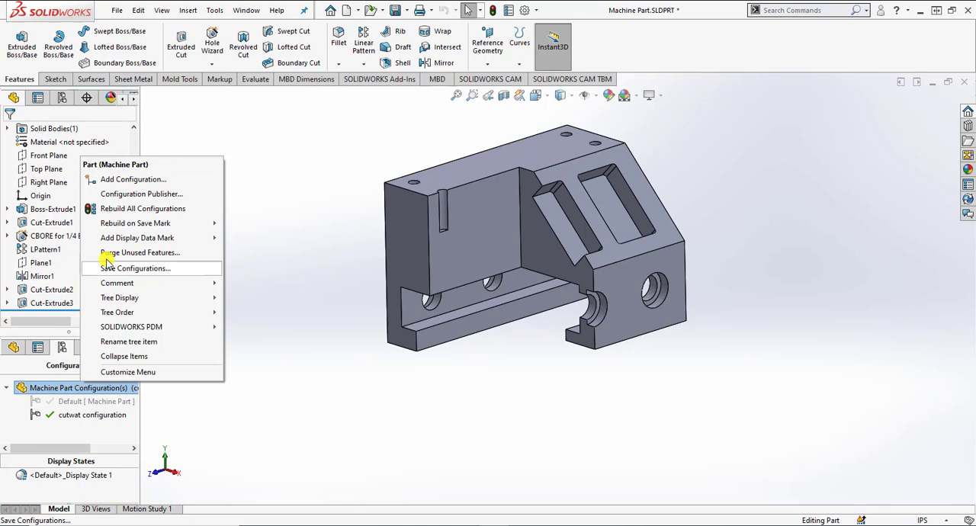
click(106, 178)
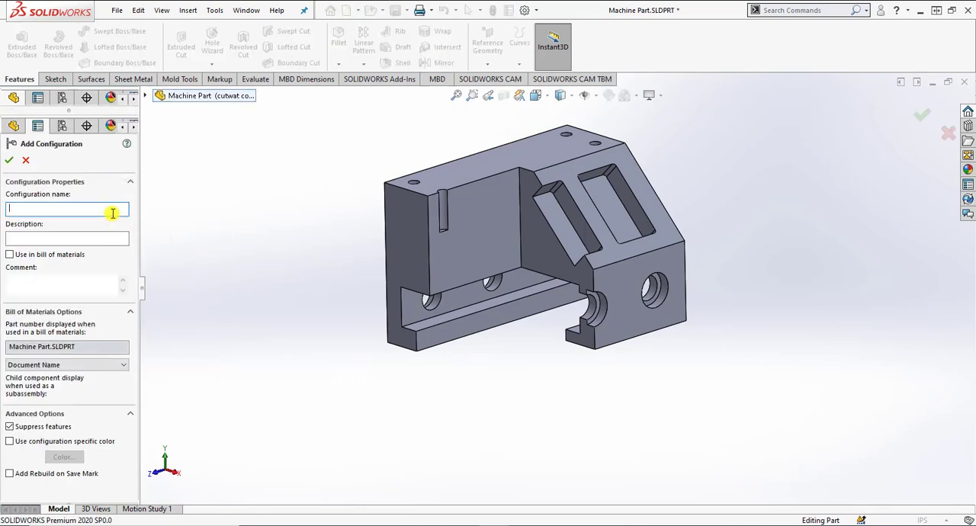
text(machine feature supressed)
click(9, 161)
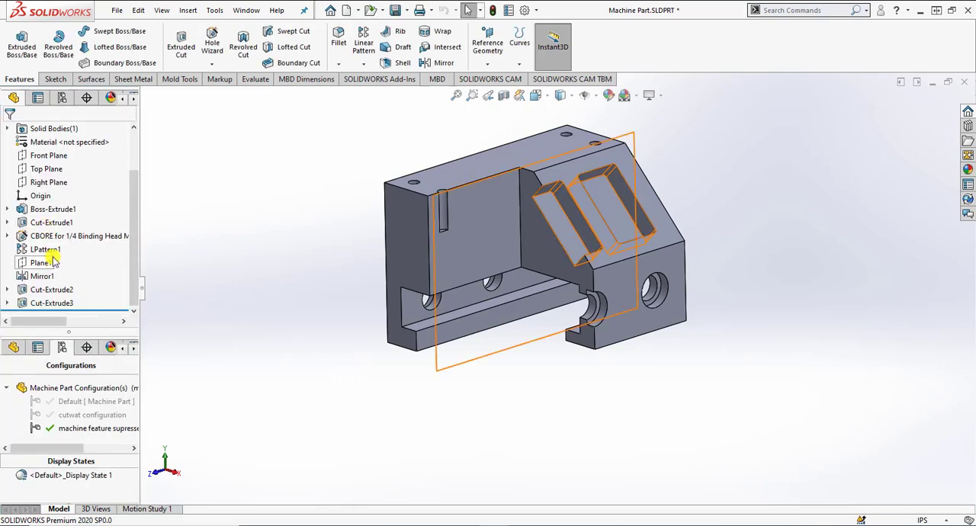
Step: Suppress Cut-Extrude1, the CBORE hole, LPattern1, Mirror1, Cut-Extrude2 and Cut-Extrude3 in the active configuration
click(54, 222)
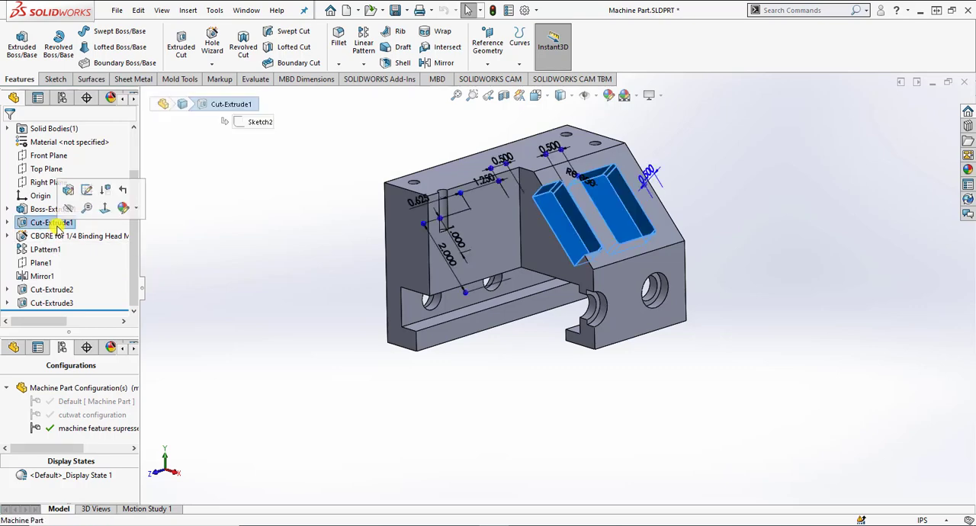
ctrl+click(47, 236)
ctrl+click(45, 250)
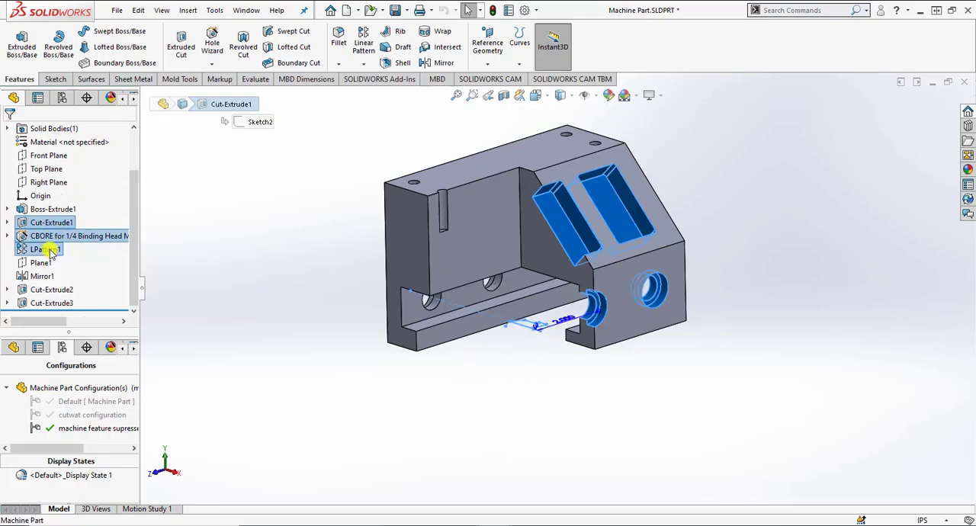
ctrl+click(42, 276)
ctrl+click(50, 291)
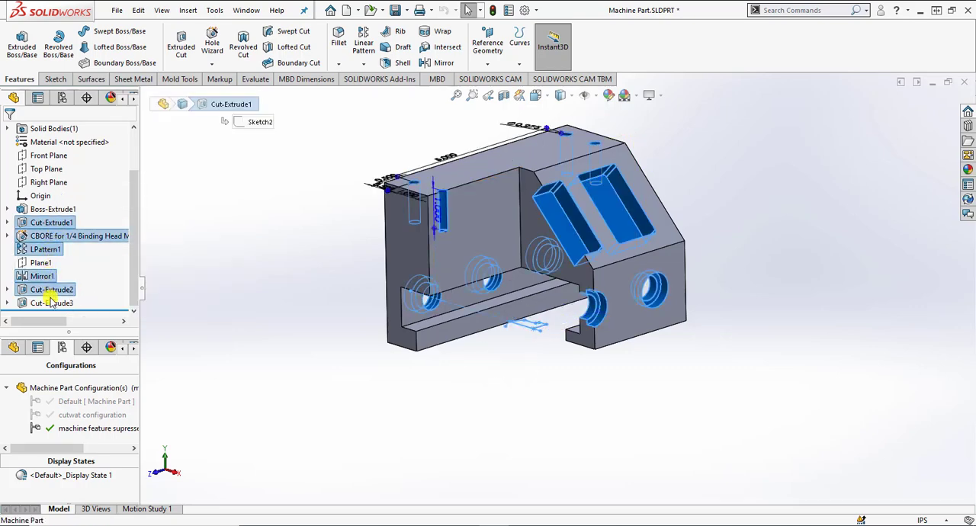
ctrl+click(50, 303)
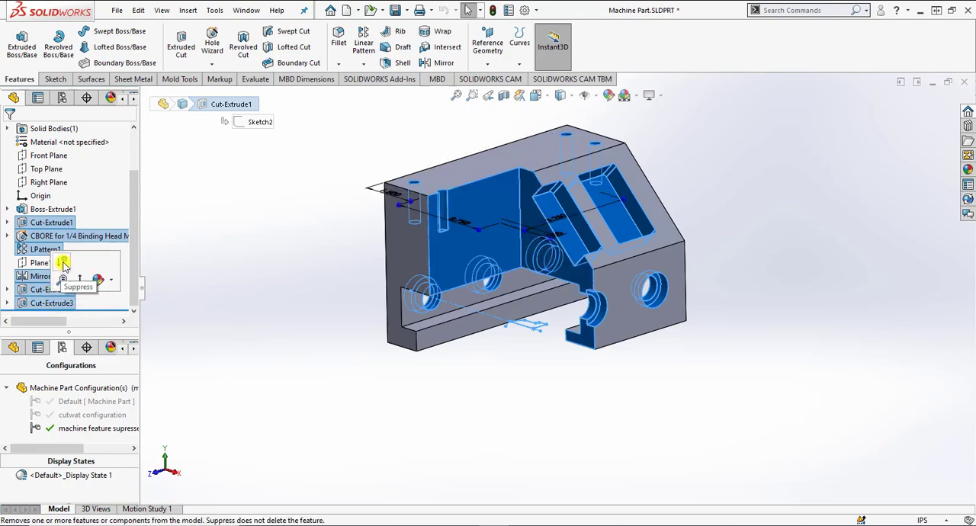
click(63, 263)
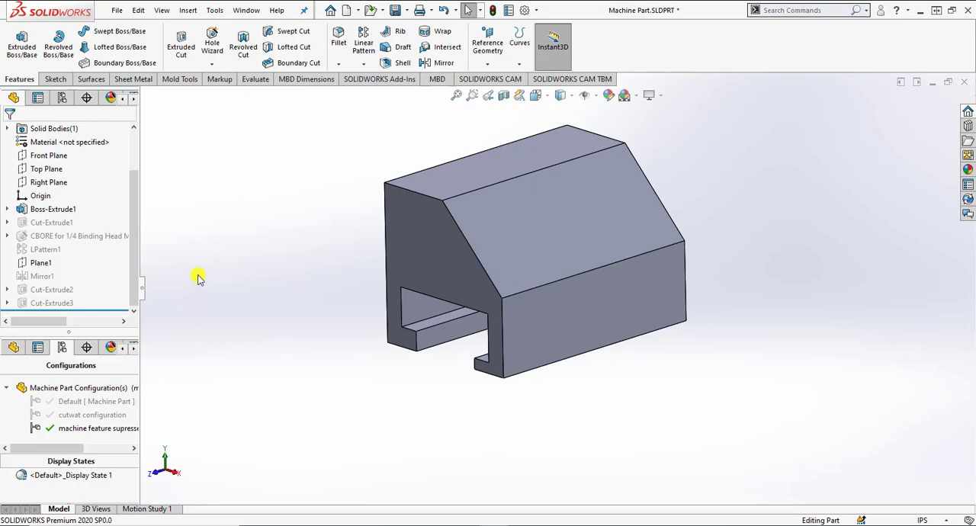
Step: Review the Default, cutwat and machine feature supressed configurations in turn, leaving the last one active, and save the part
double_click(86, 404)
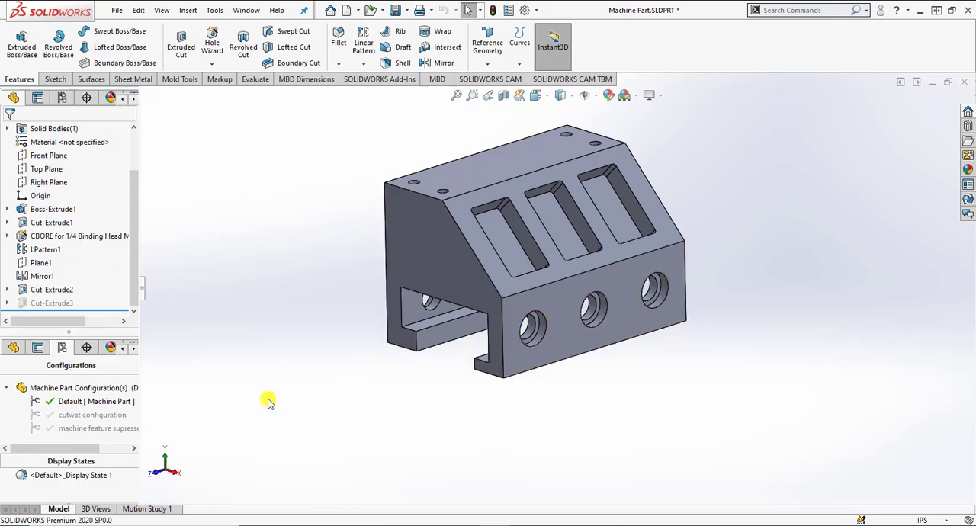
double_click(99, 414)
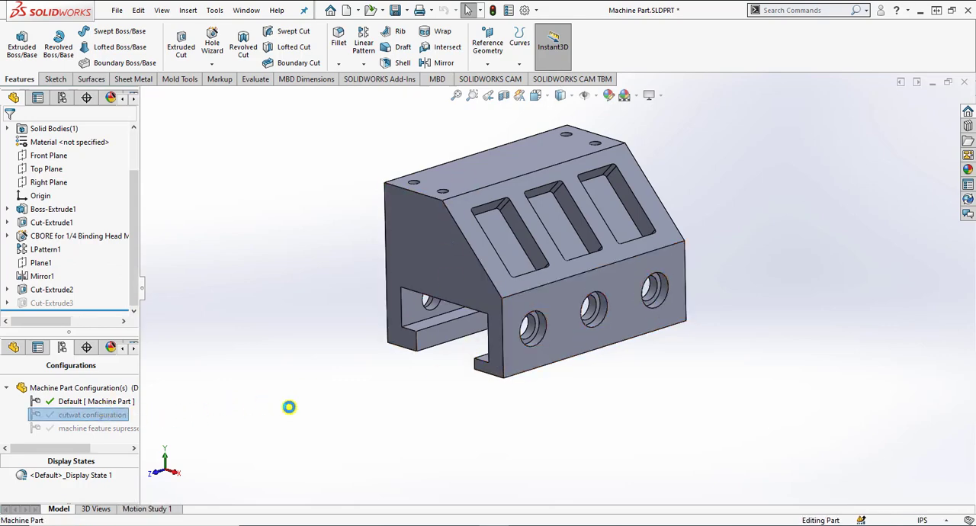
double_click(122, 428)
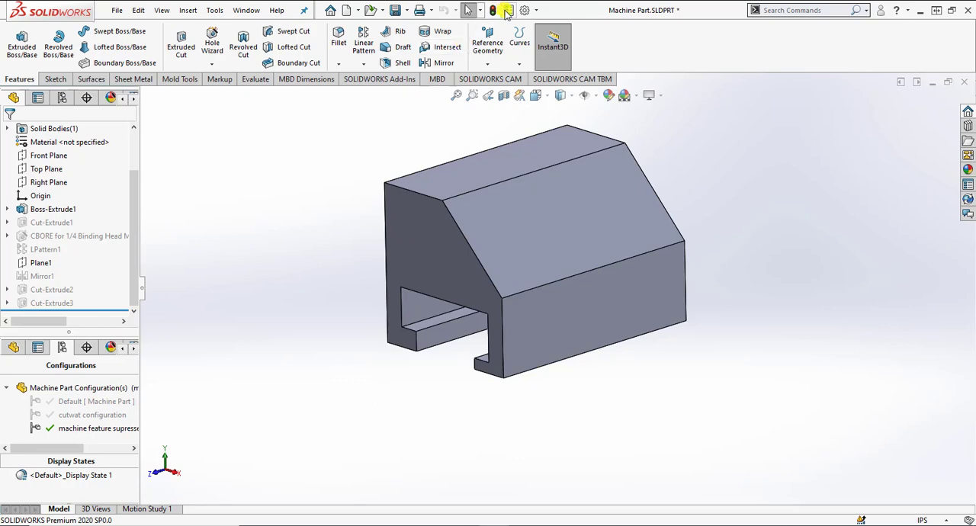
click(395, 10)
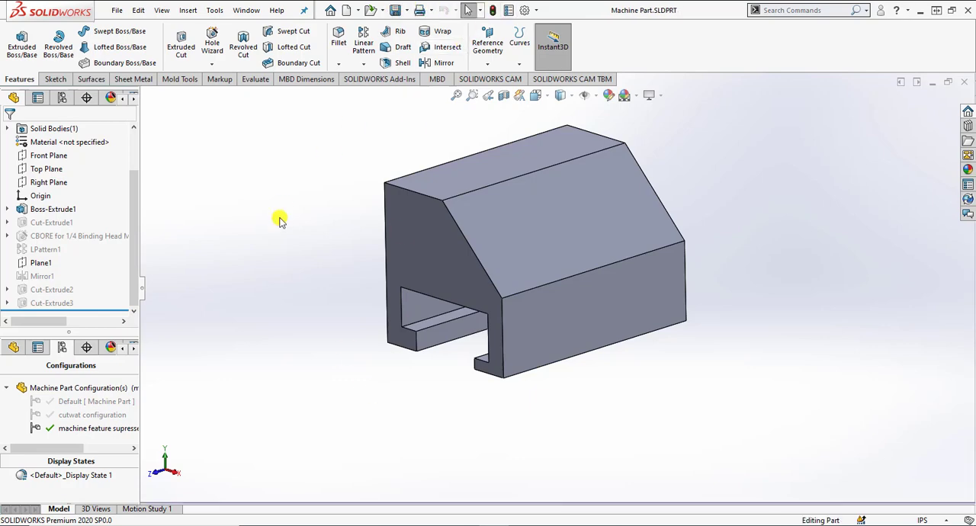